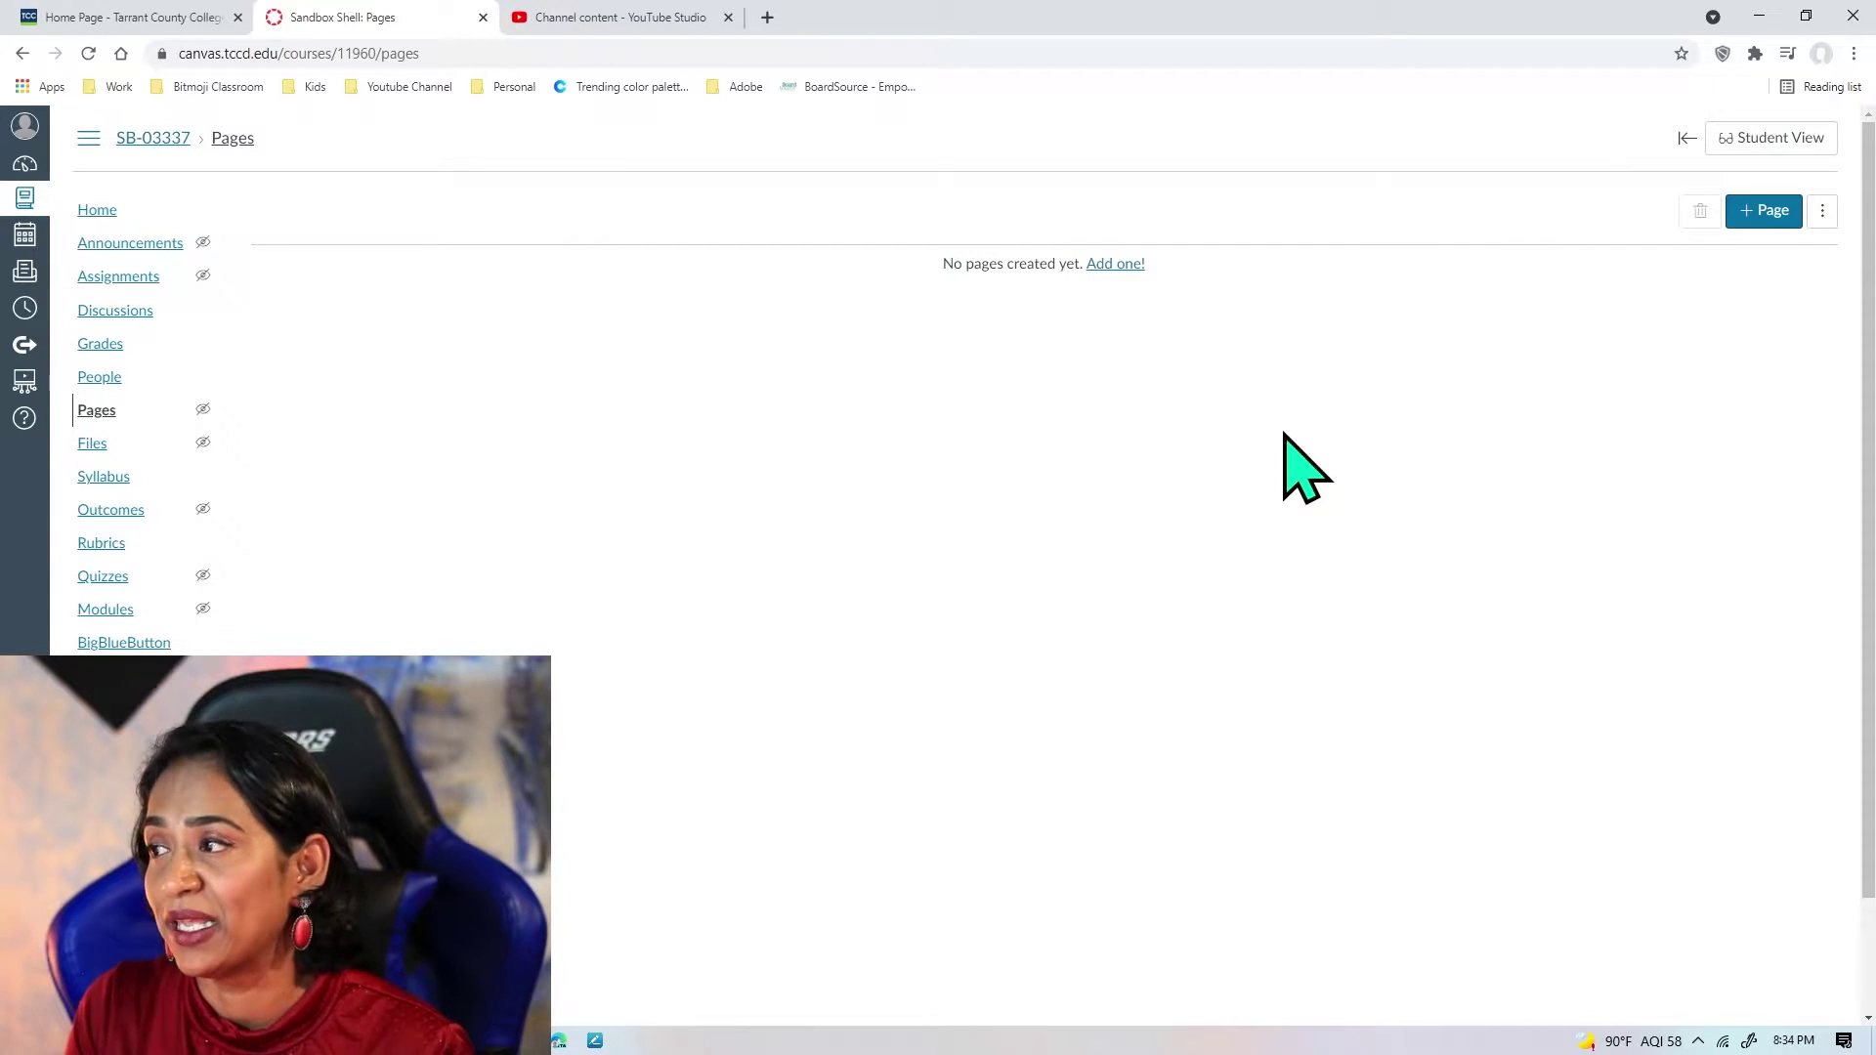
Create a new course page titled 'Sample Closed captions' and place the cursor in its empty body
click(1749, 221)
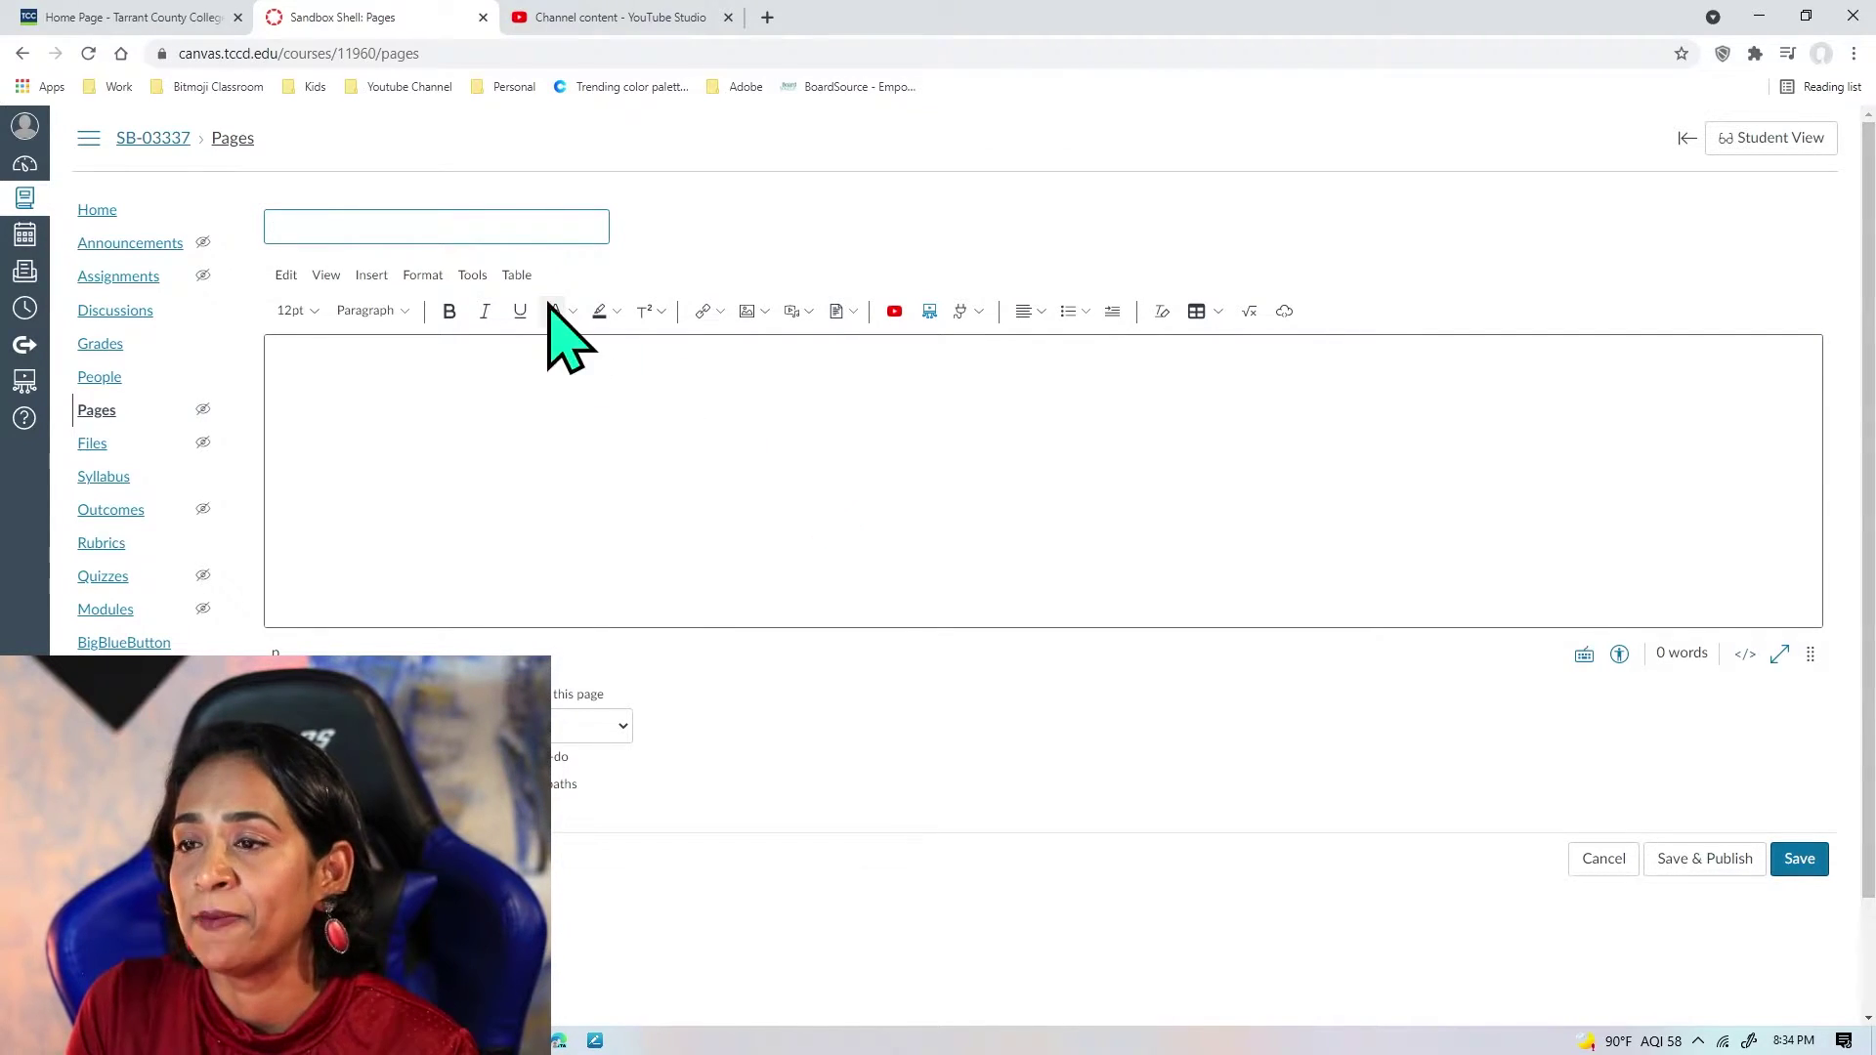
click(557, 234)
click(457, 311)
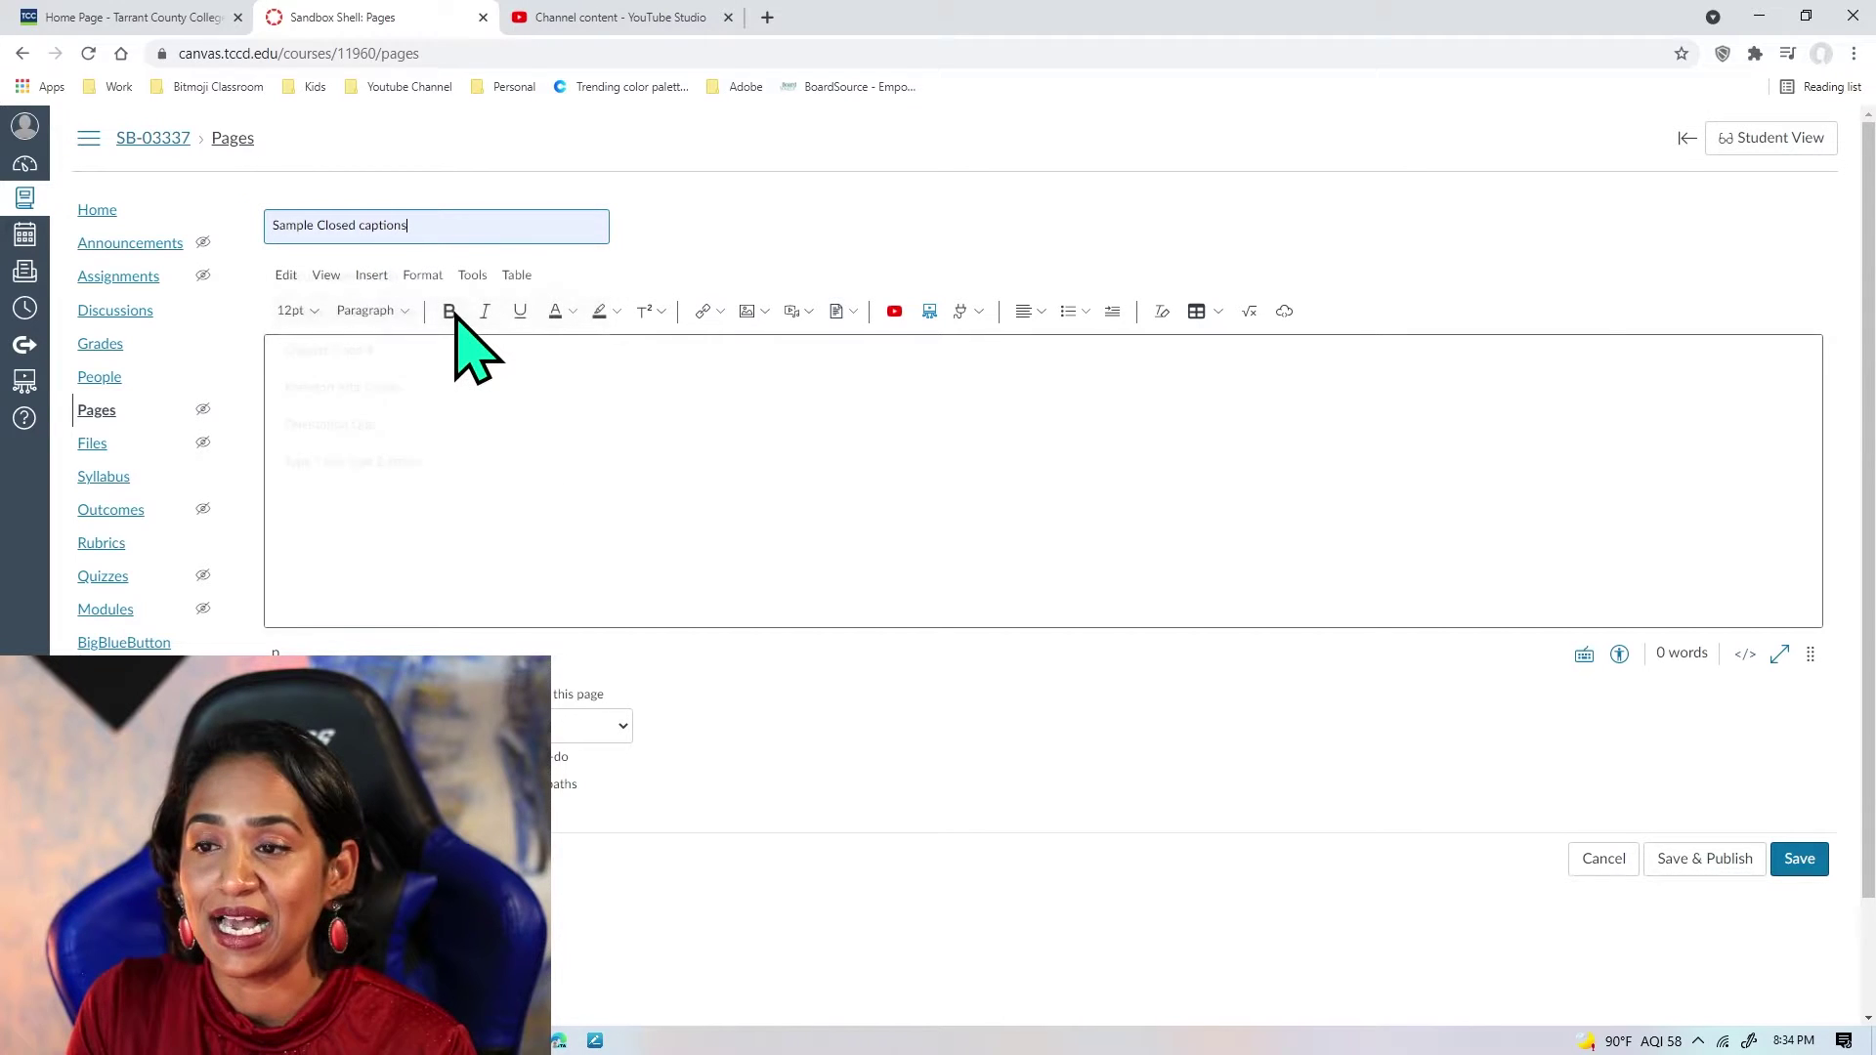
click(643, 507)
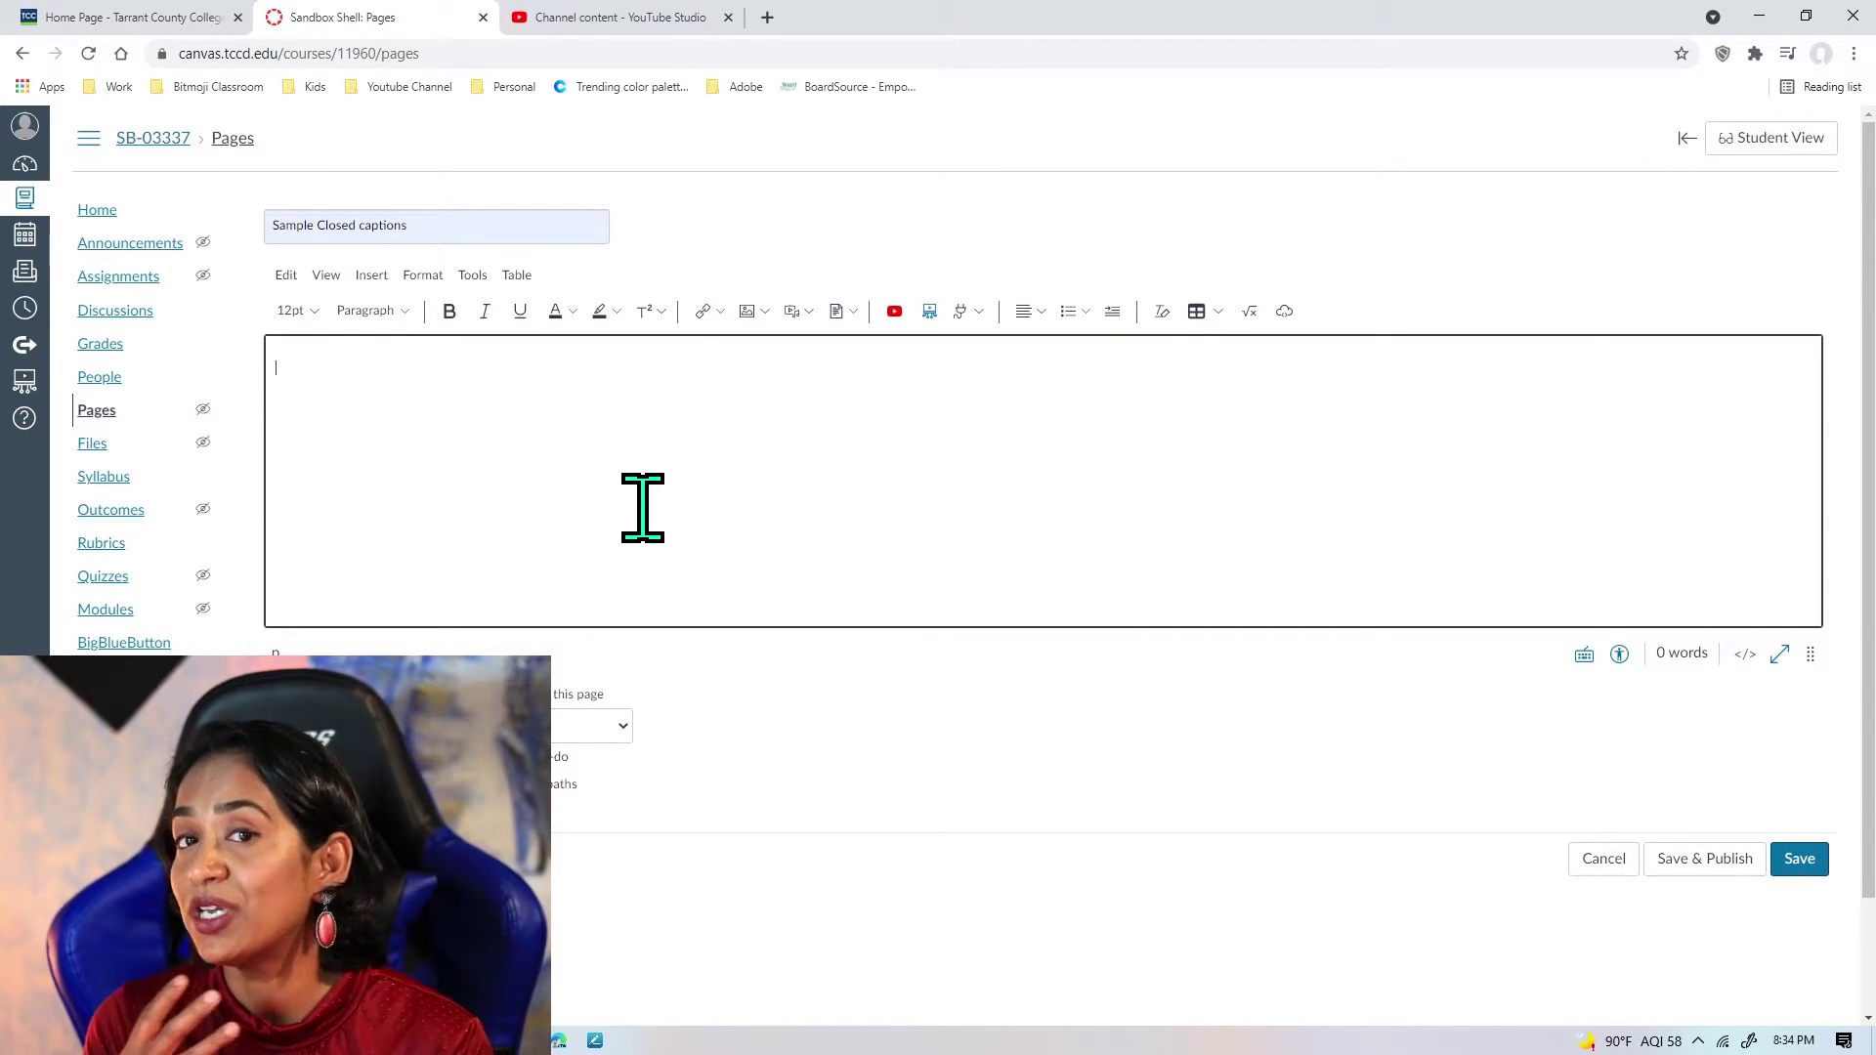
Embed the Studio video 'Section 9.3 Data problem' in the page body and save the page
click(931, 312)
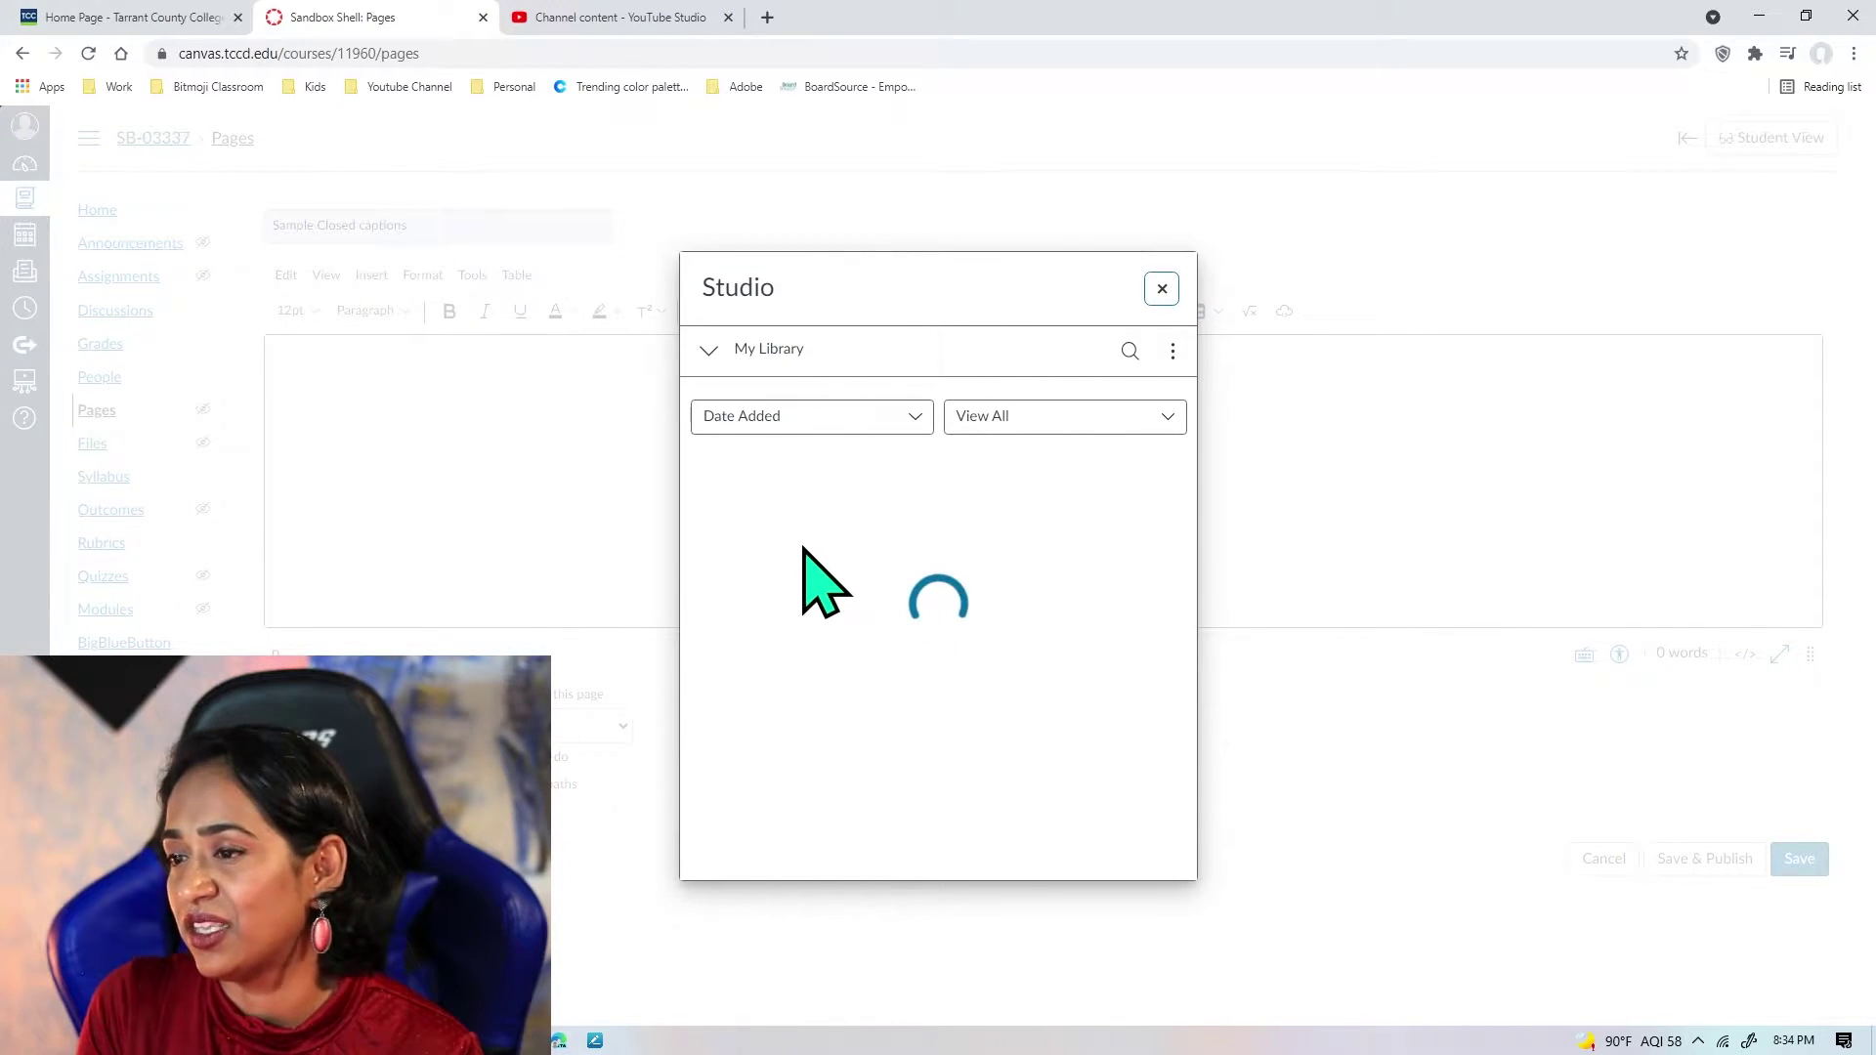
click(807, 581)
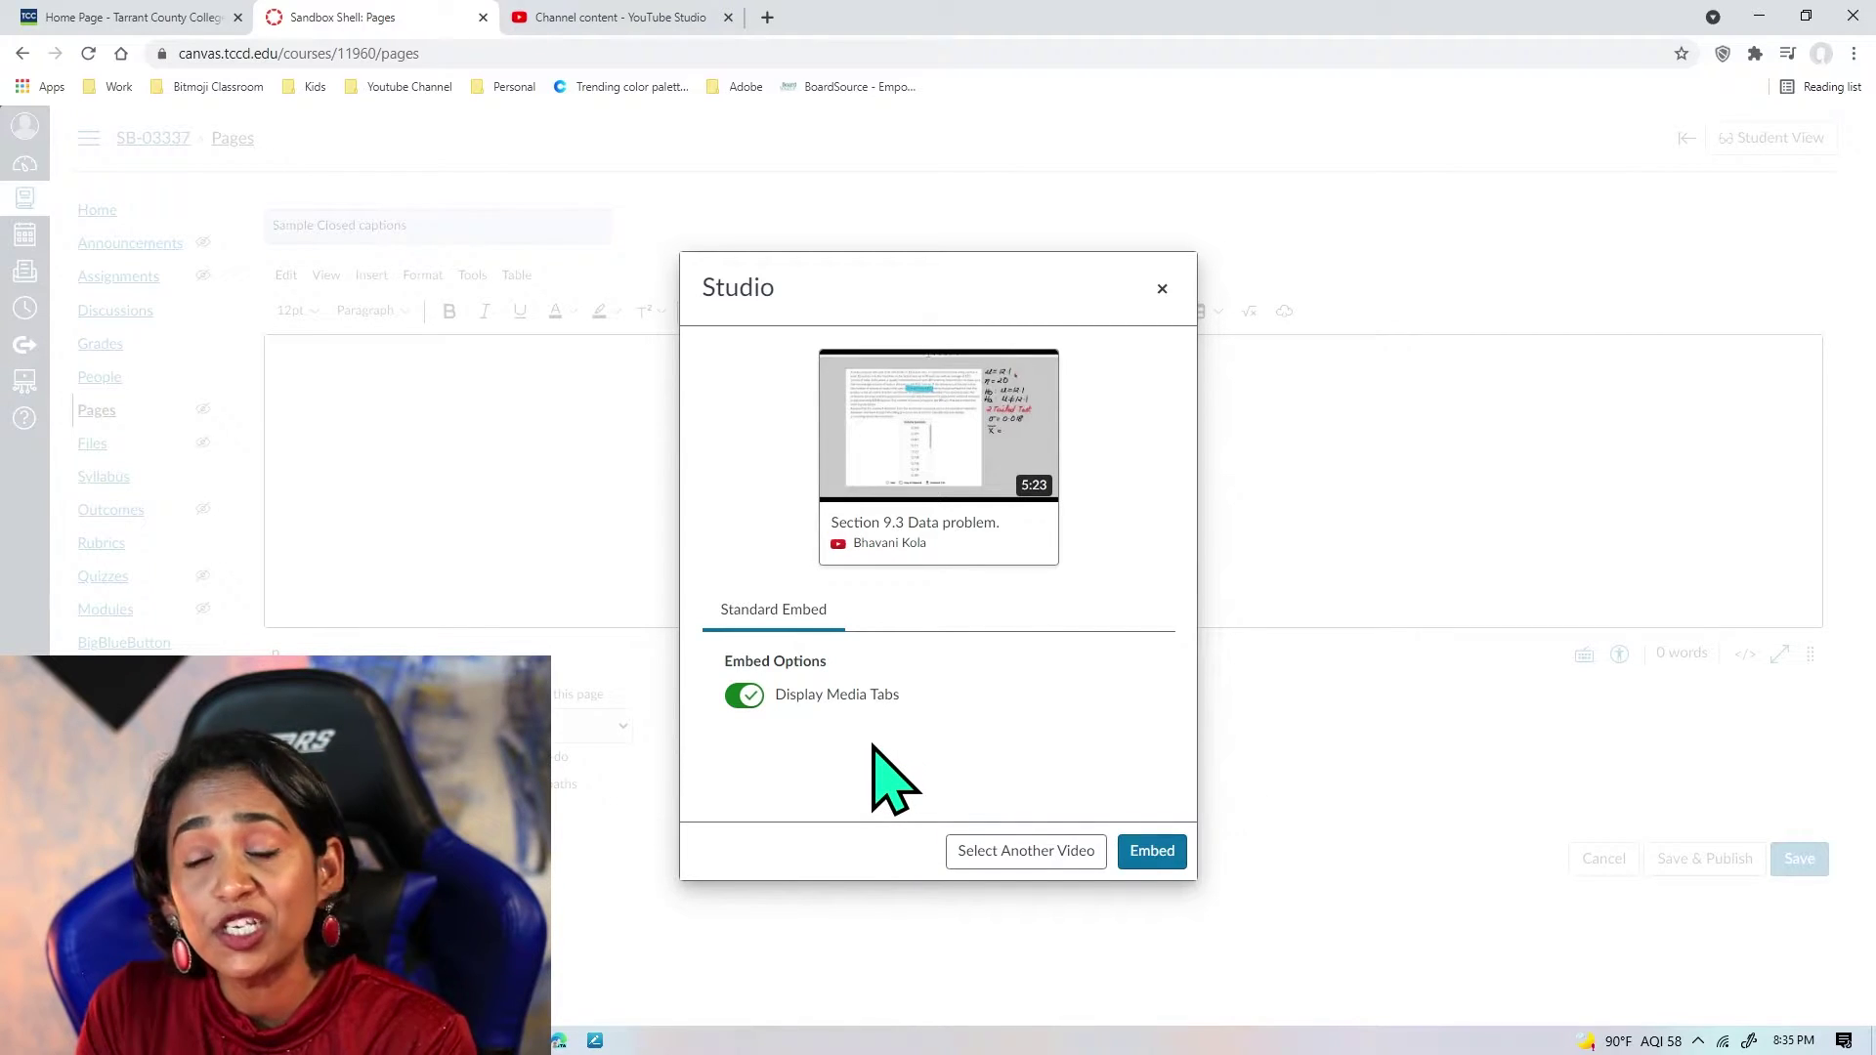
click(1145, 852)
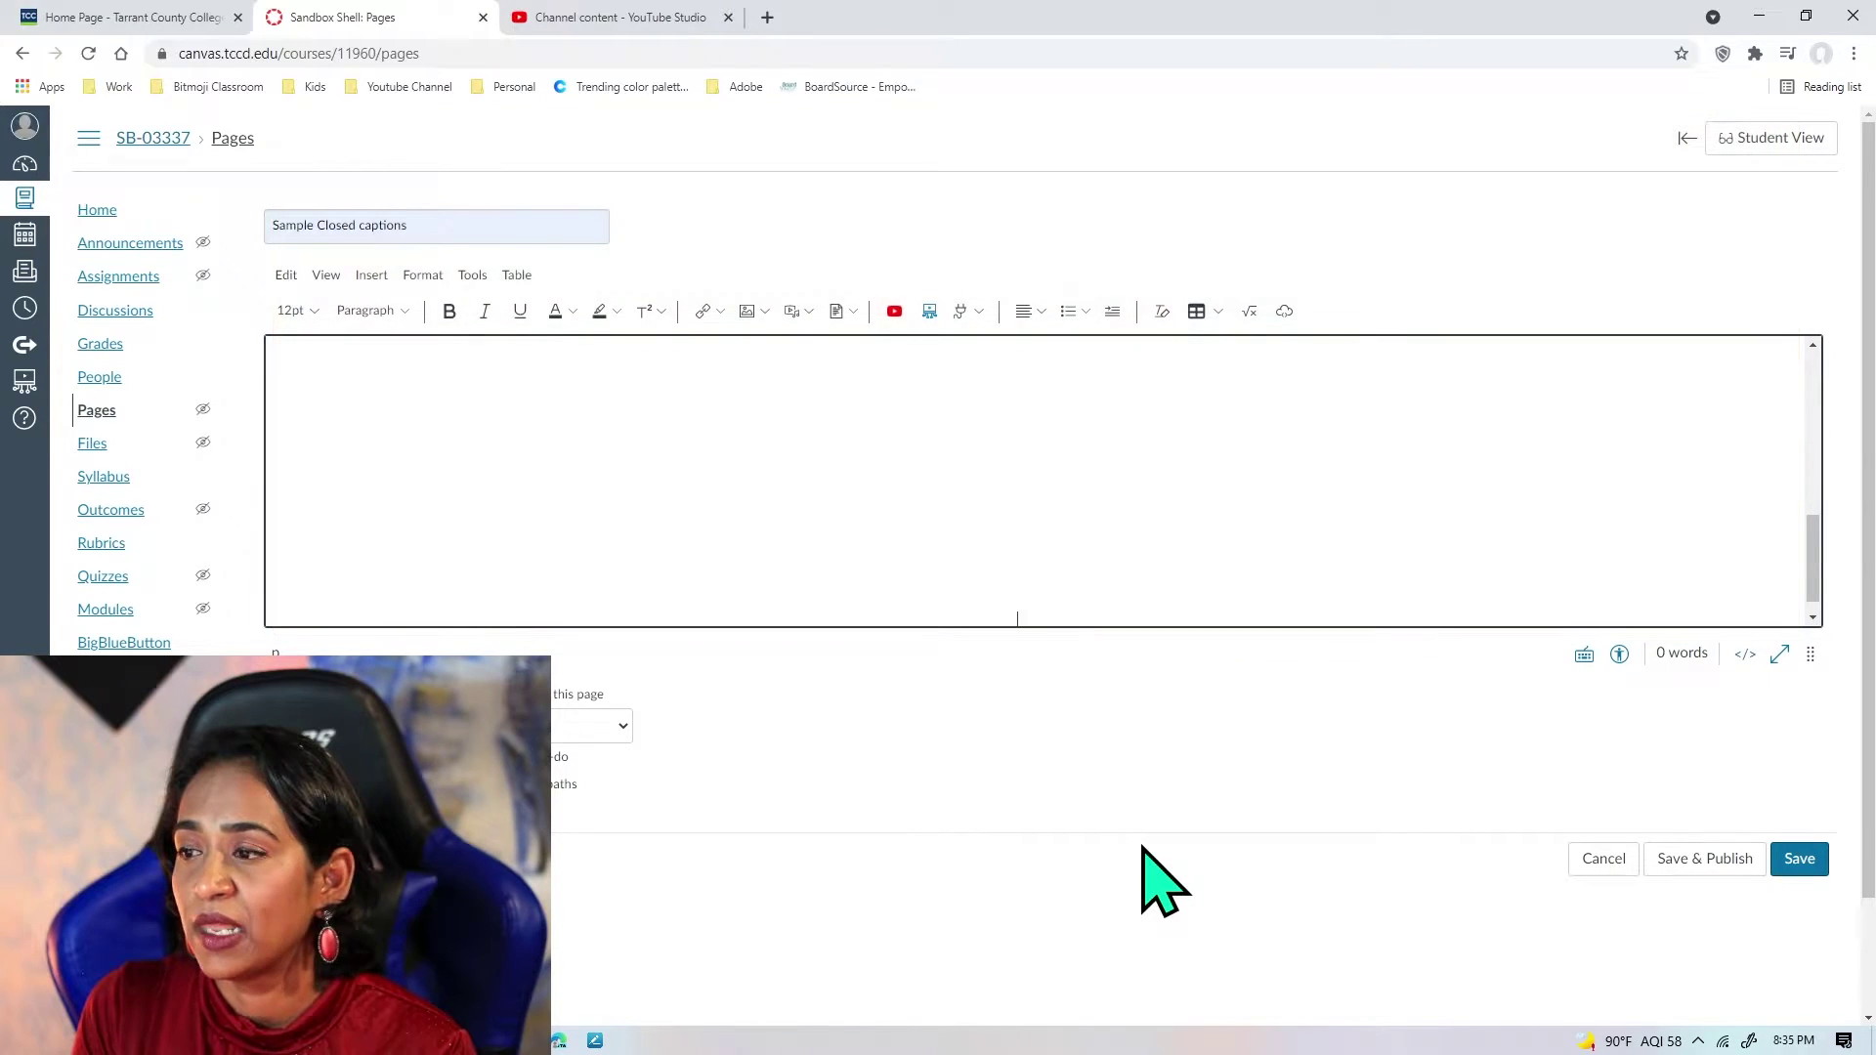
click(1801, 861)
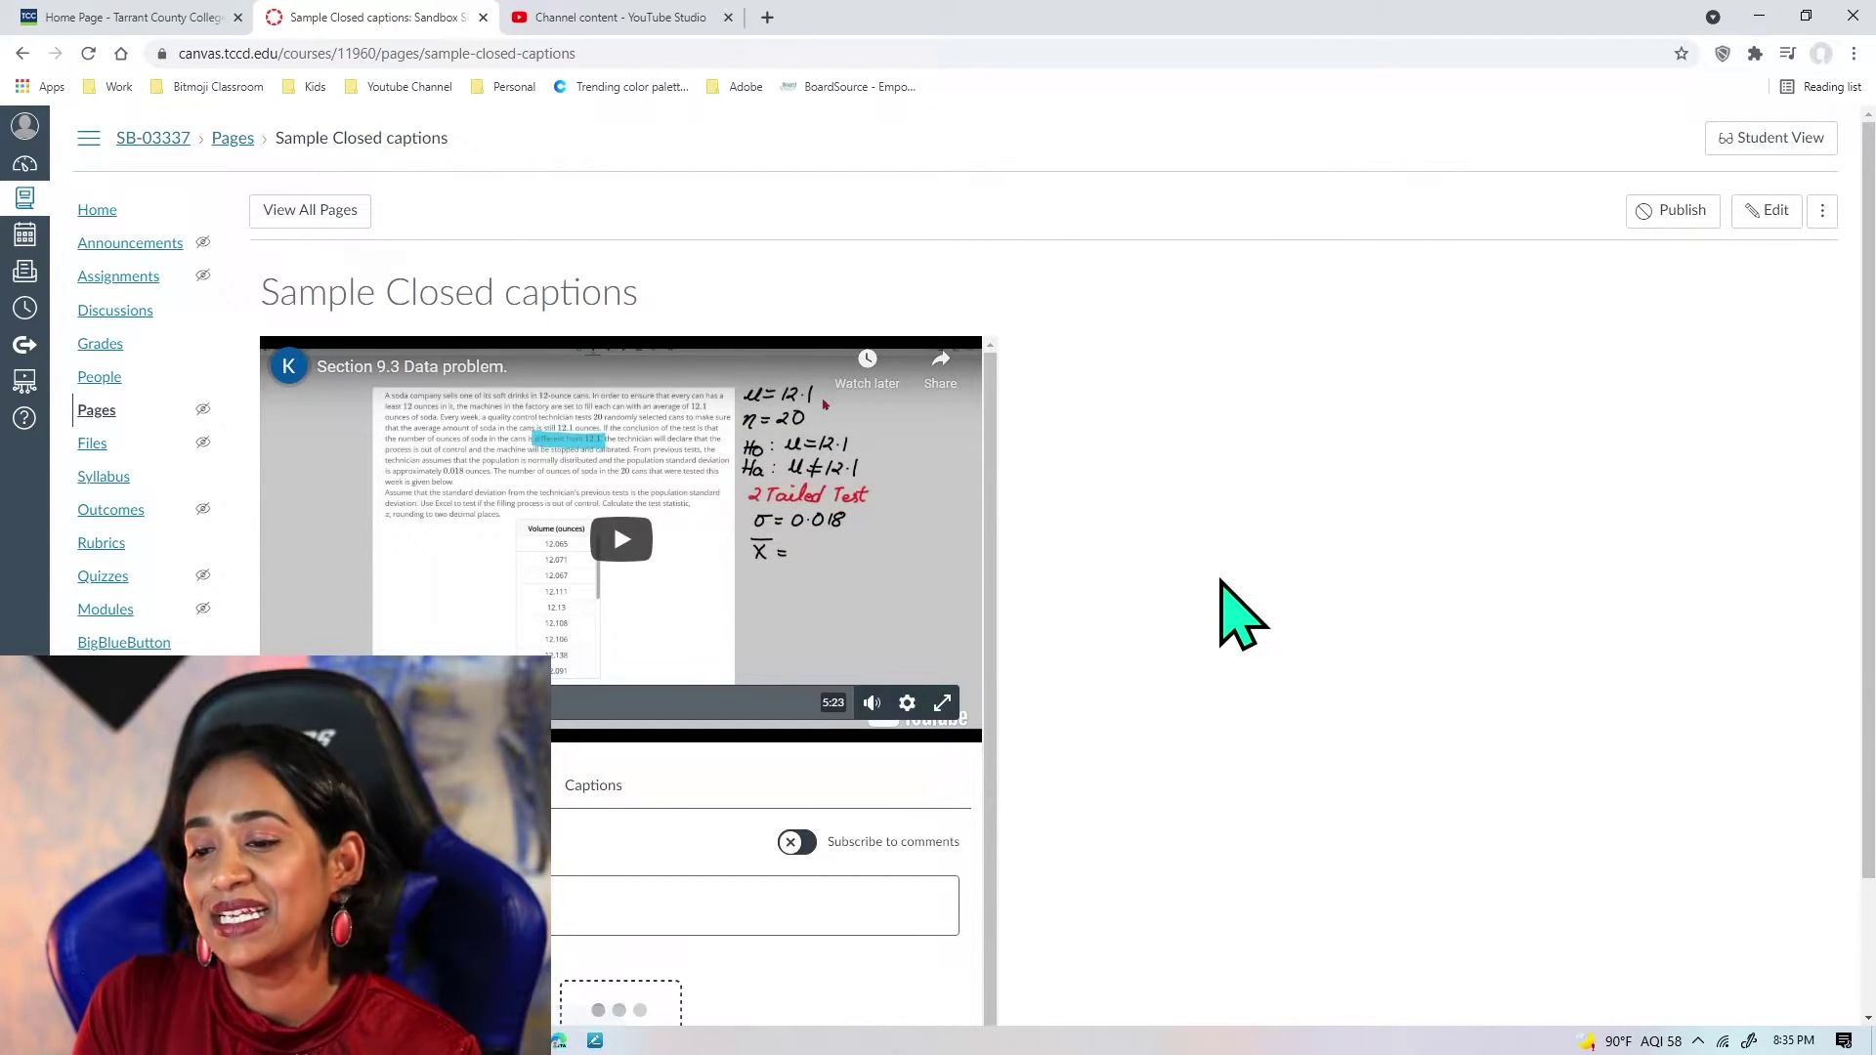
Display the embedded video's viewing Insights chart across its 5:23 timeline
scroll(1221, 582, down, 2)
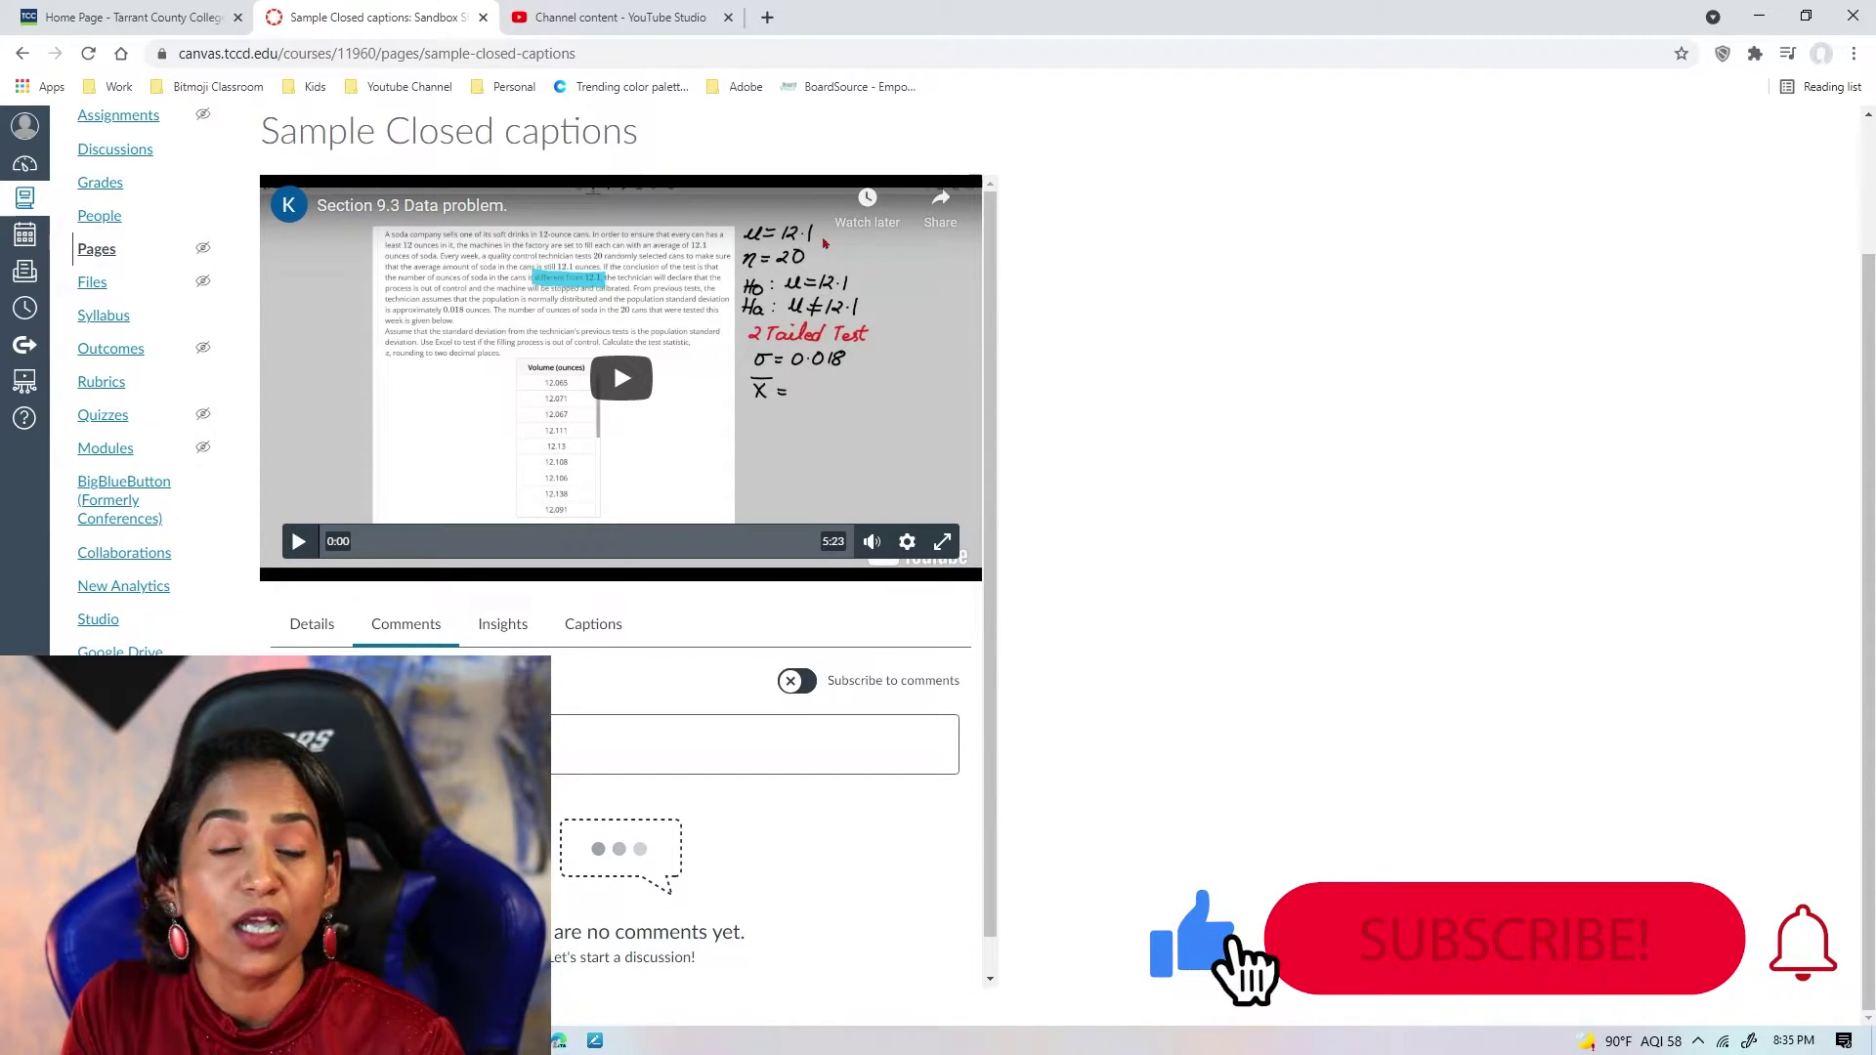
click(430, 744)
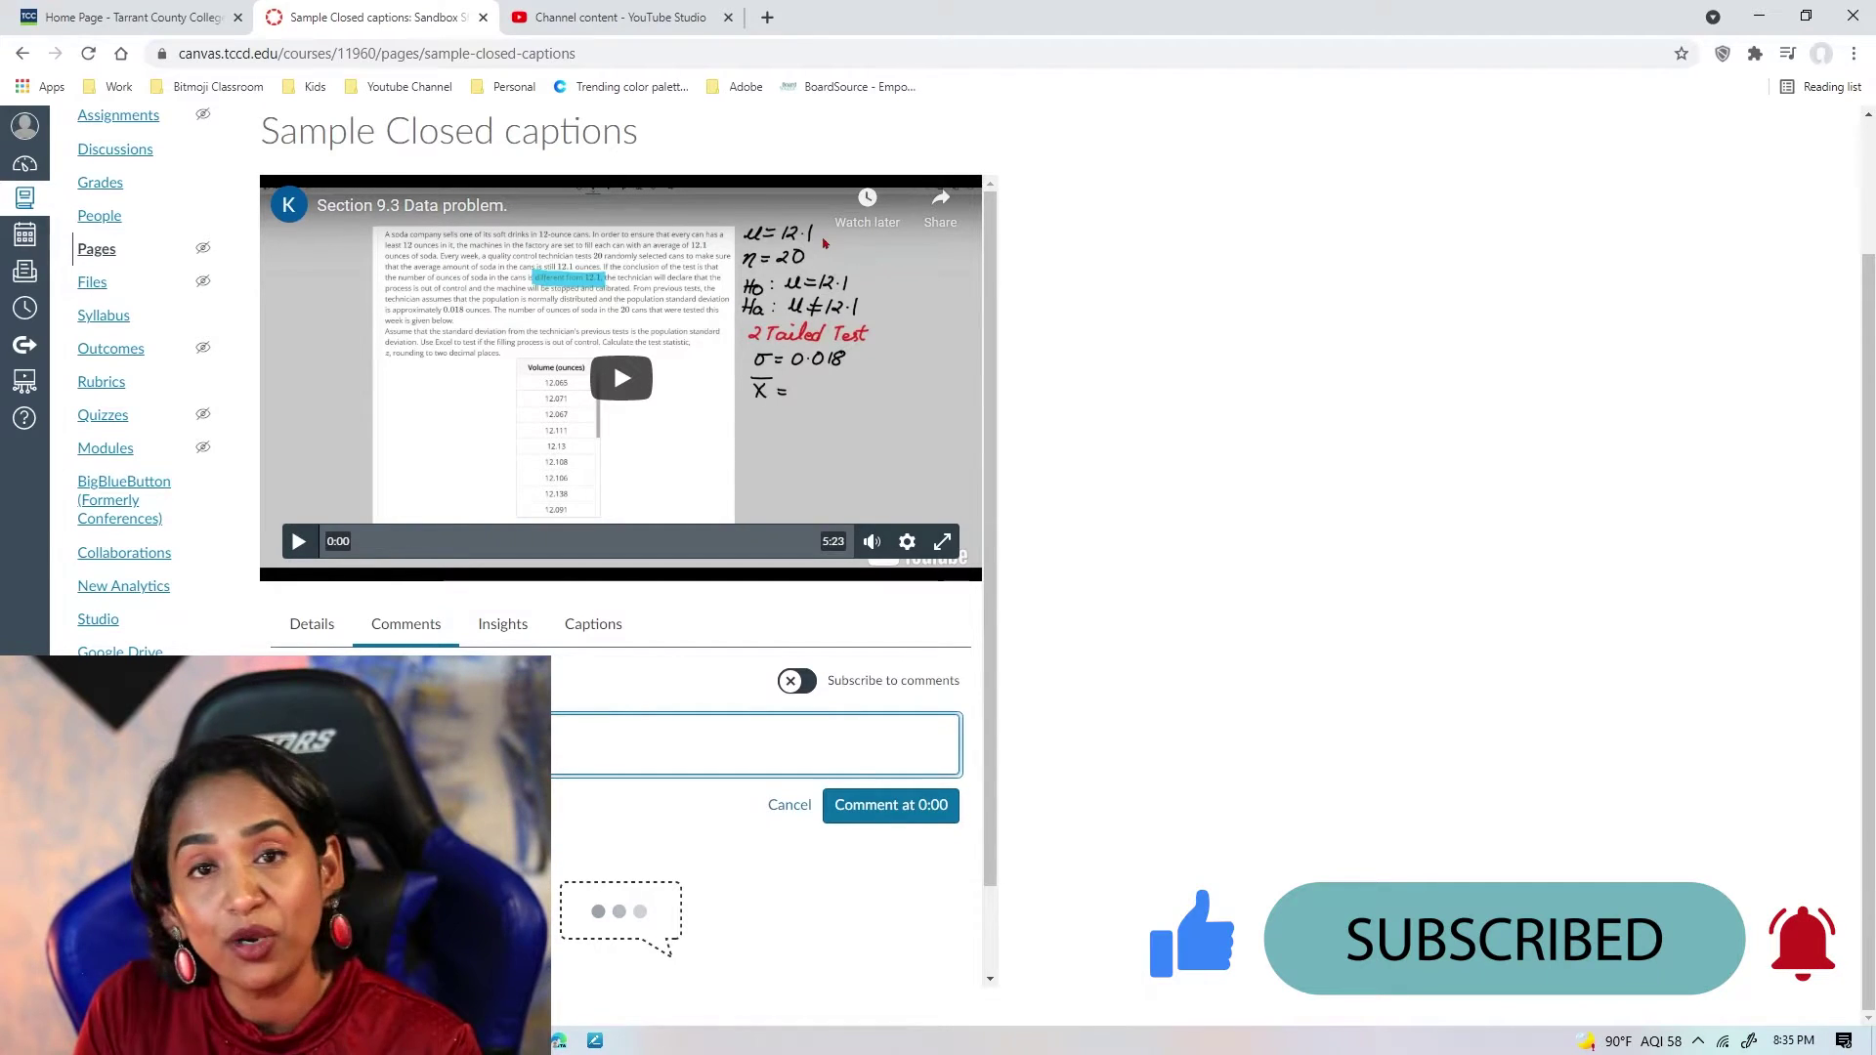
click(513, 633)
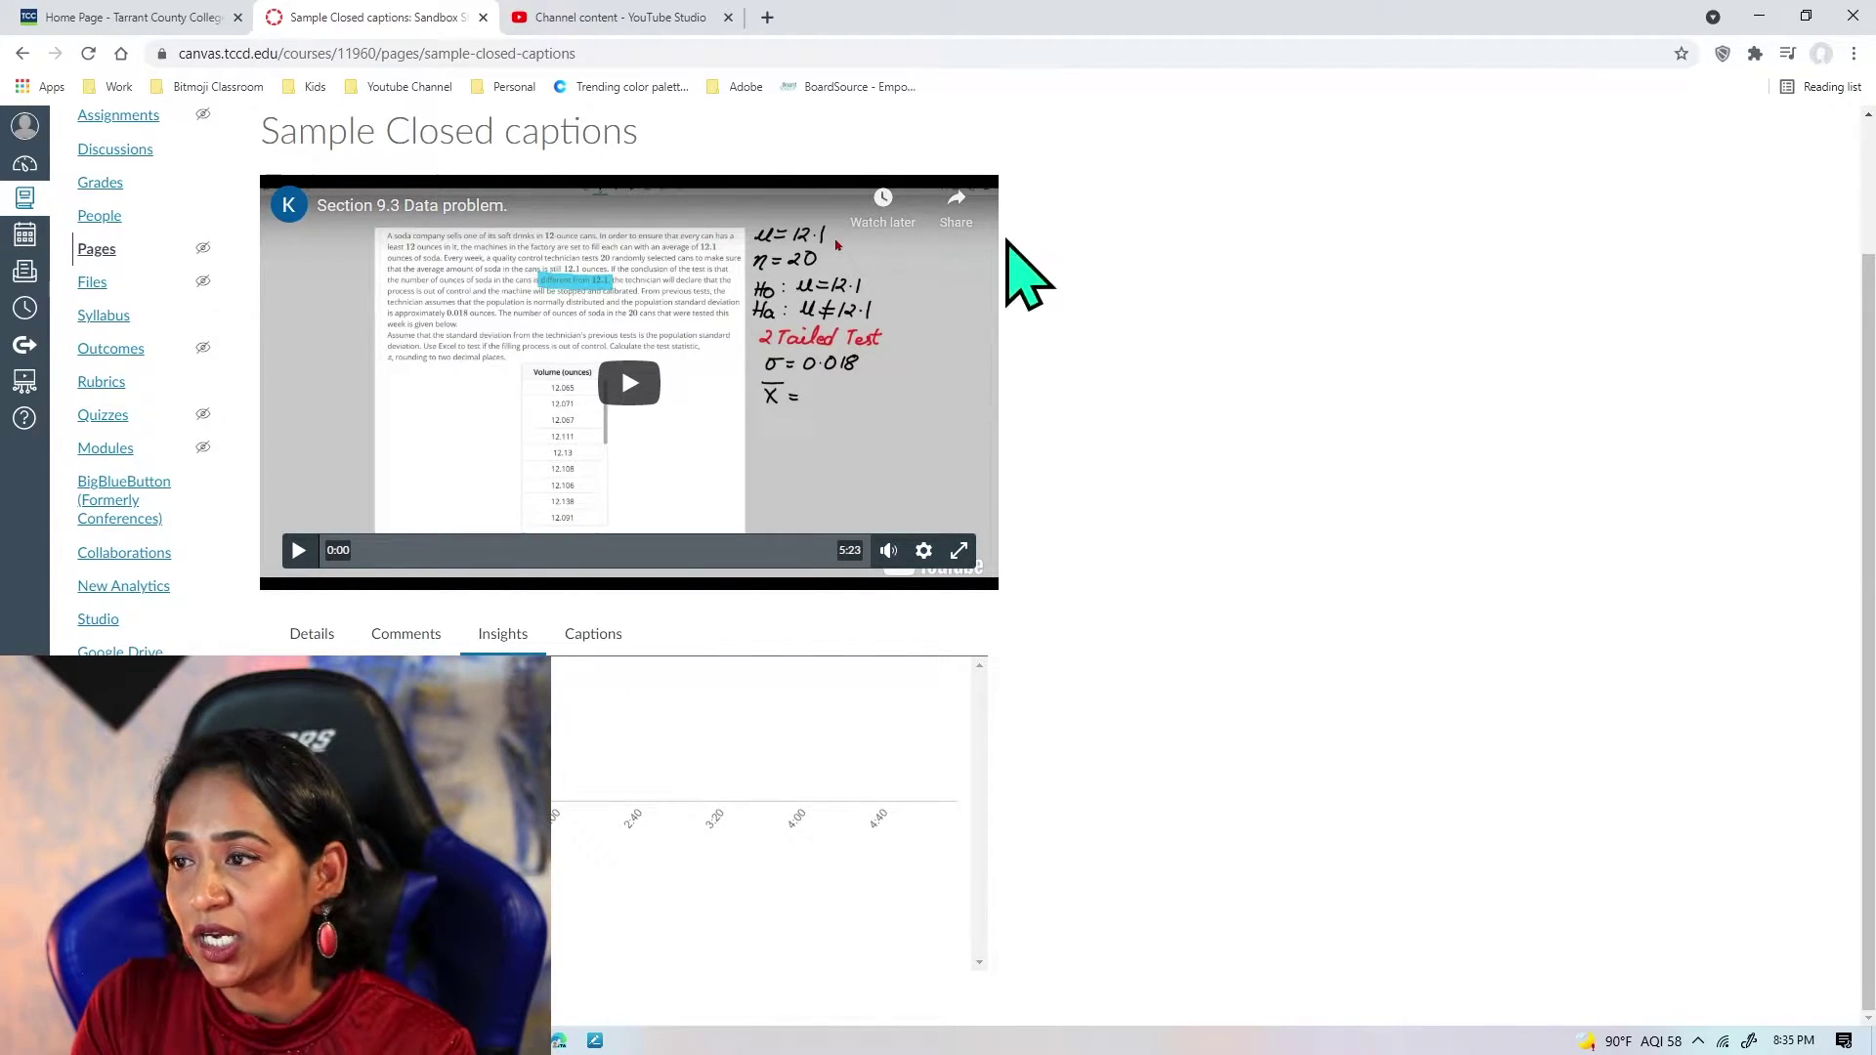
Show the video's caption upload languages: English, Arabic, Czech, Danish, Dutch and French
click(922, 562)
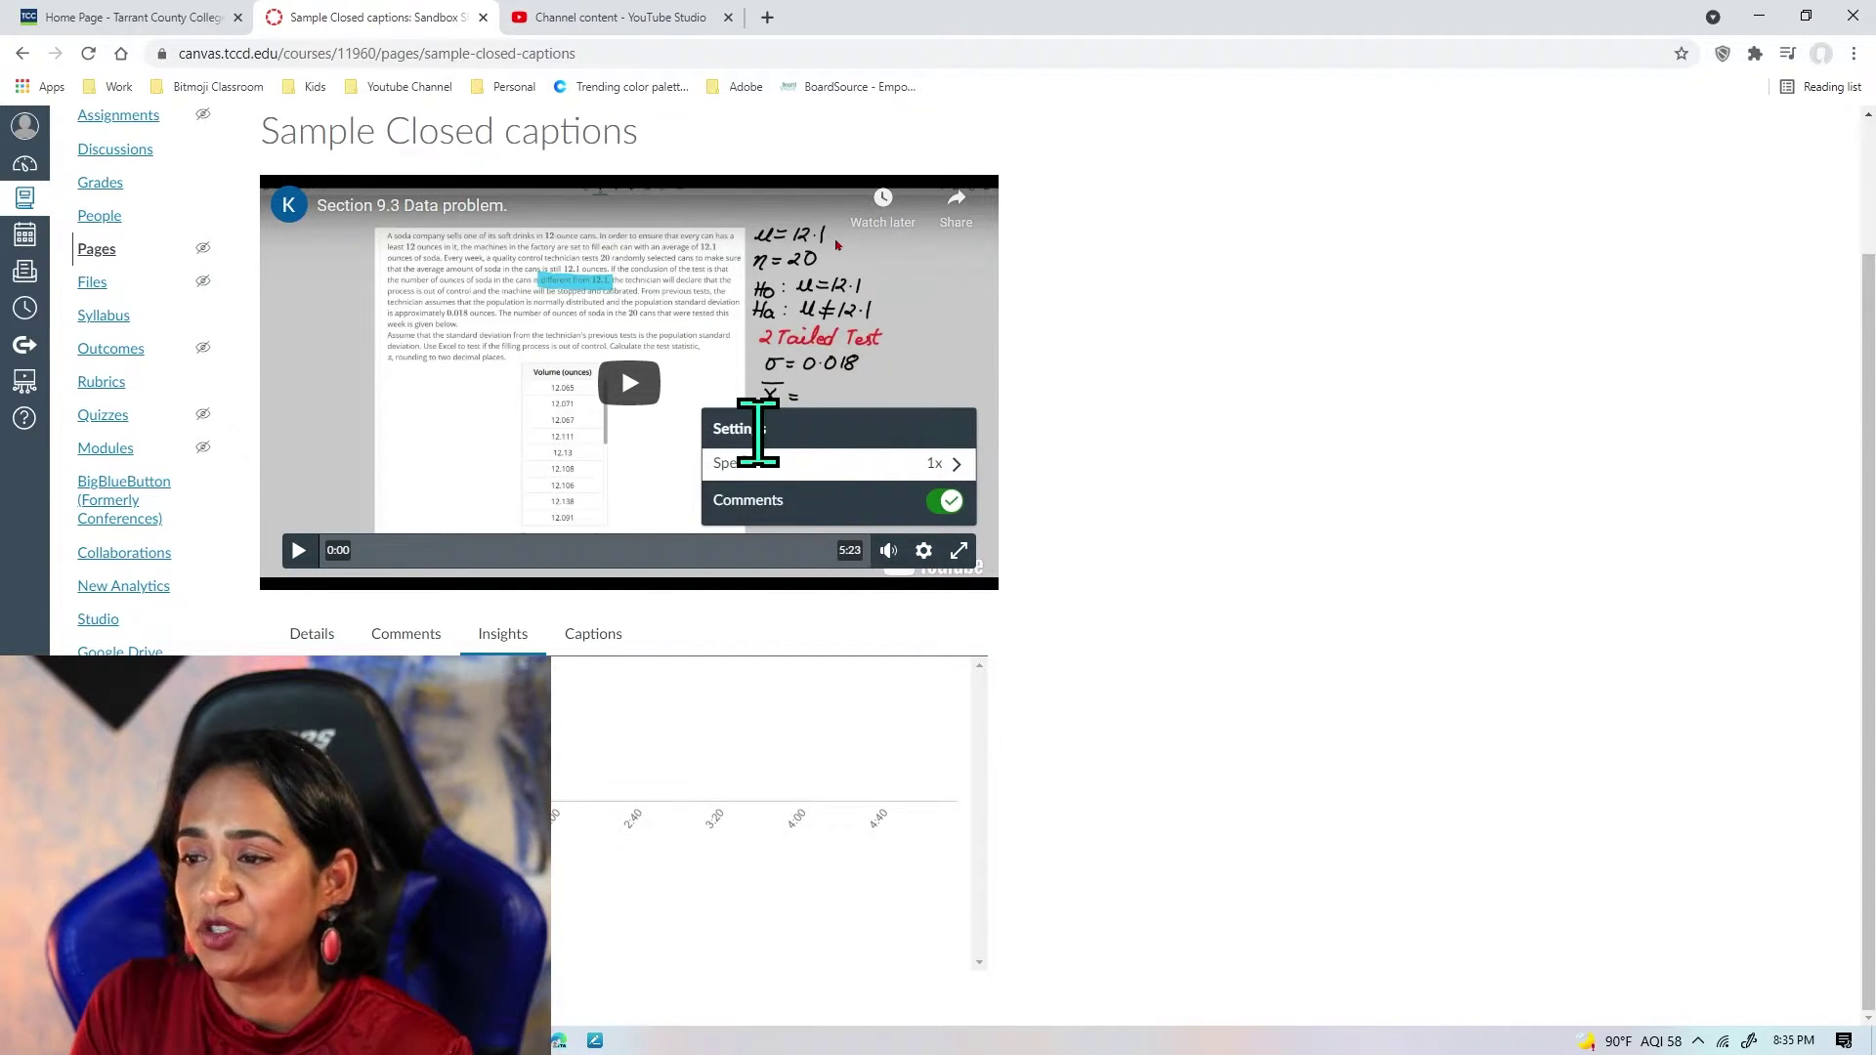
click(594, 647)
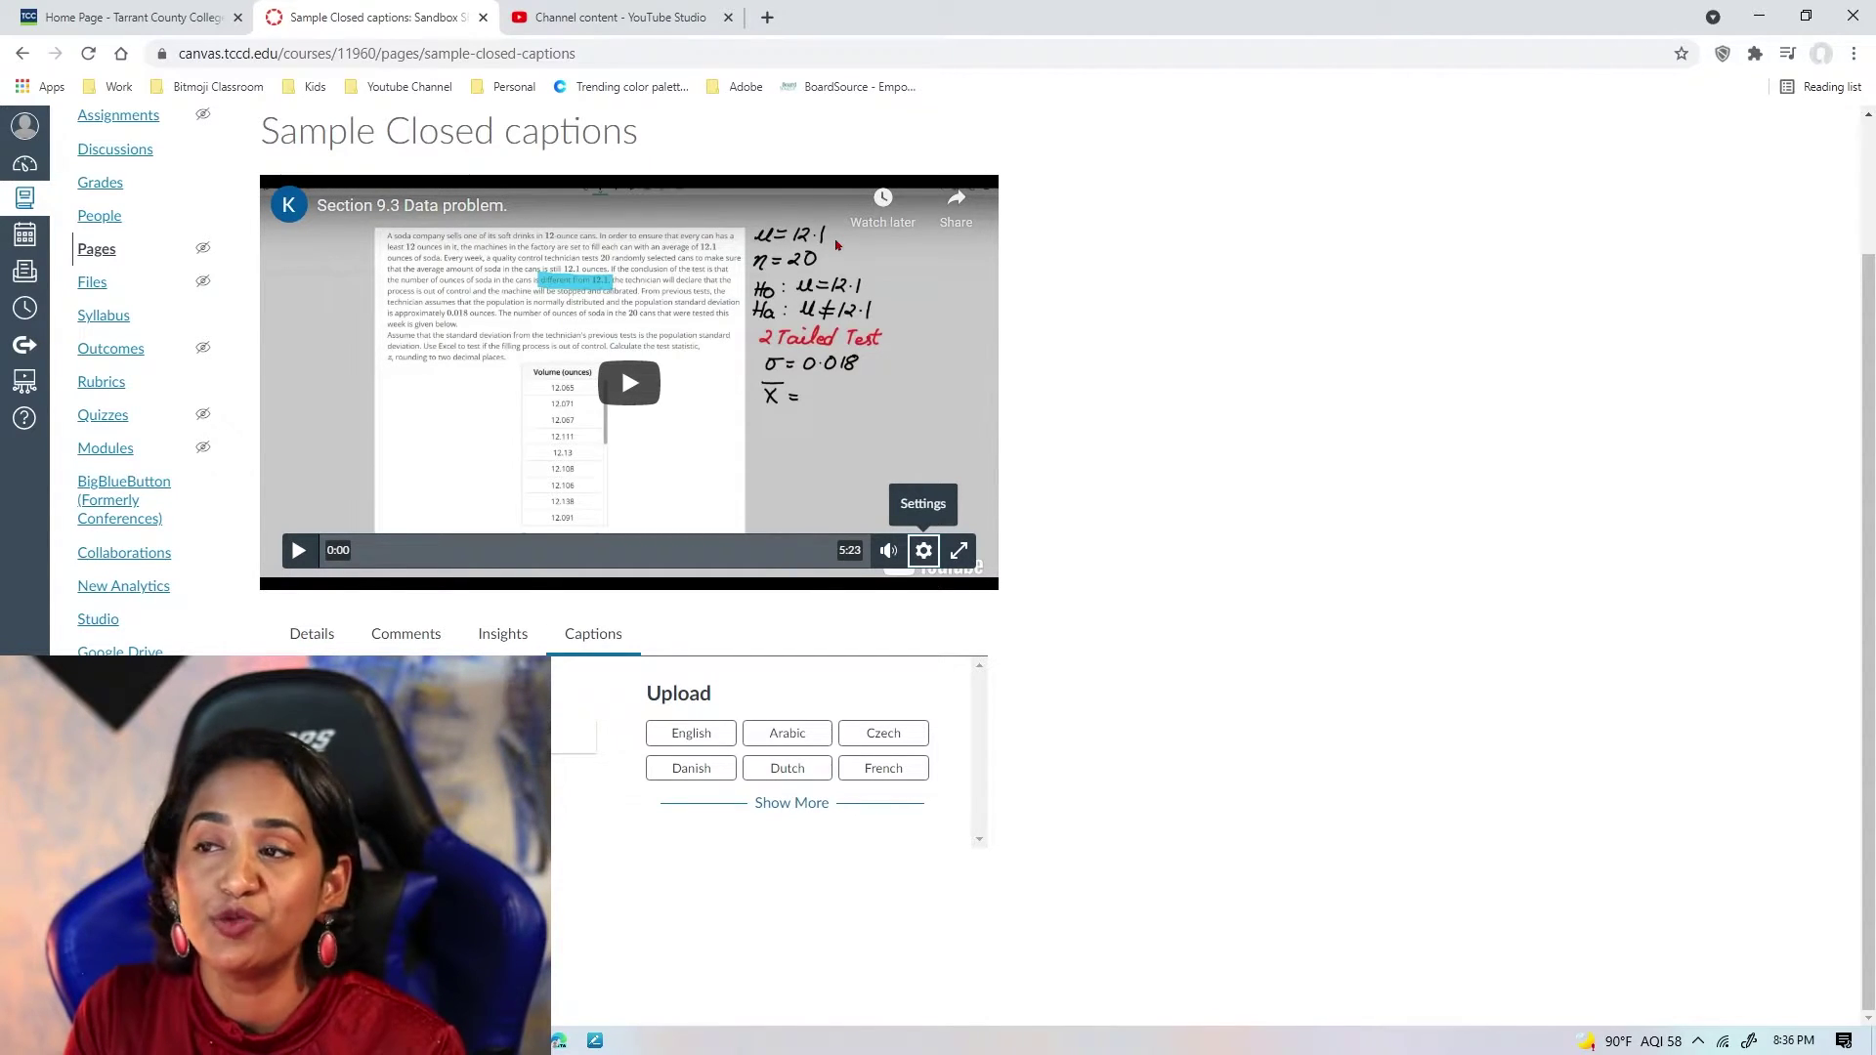
In YouTube Studio's Content list, open the Video details page for 'Section 9.3 Data problem.'
click(608, 18)
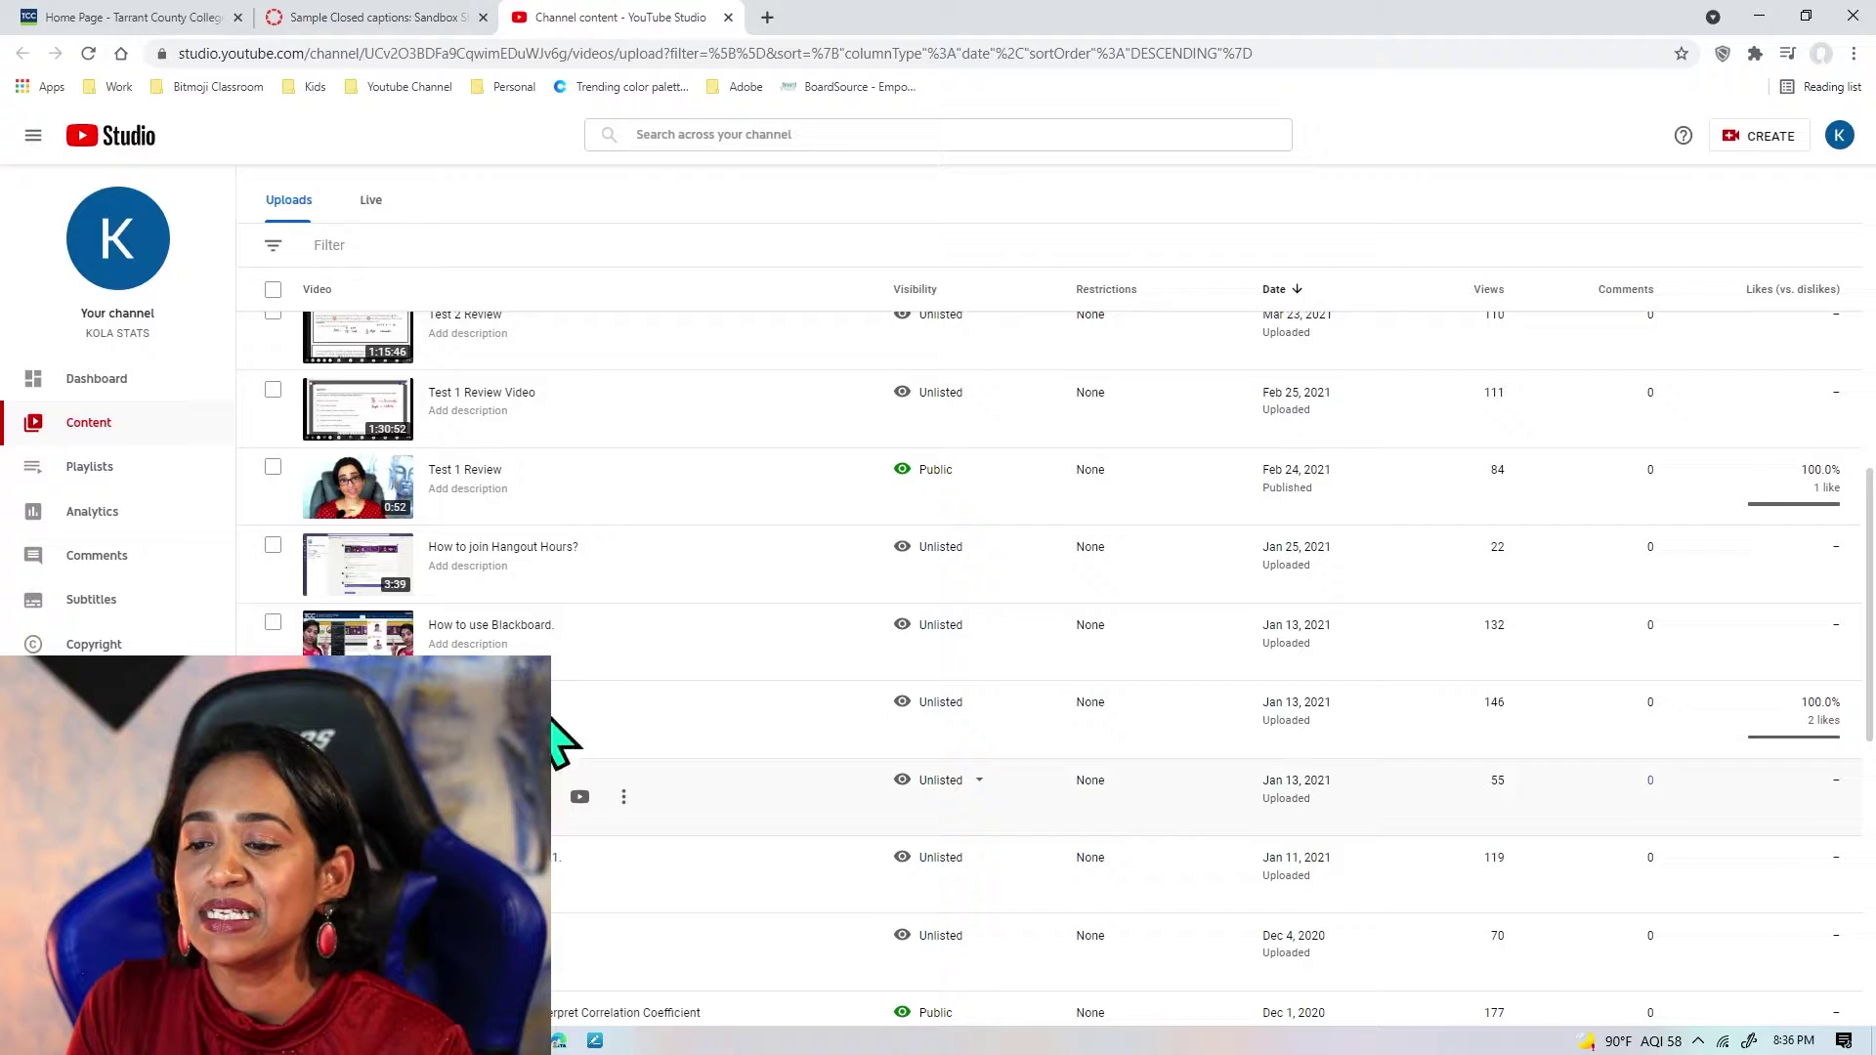
scroll(633, 651, up, 3)
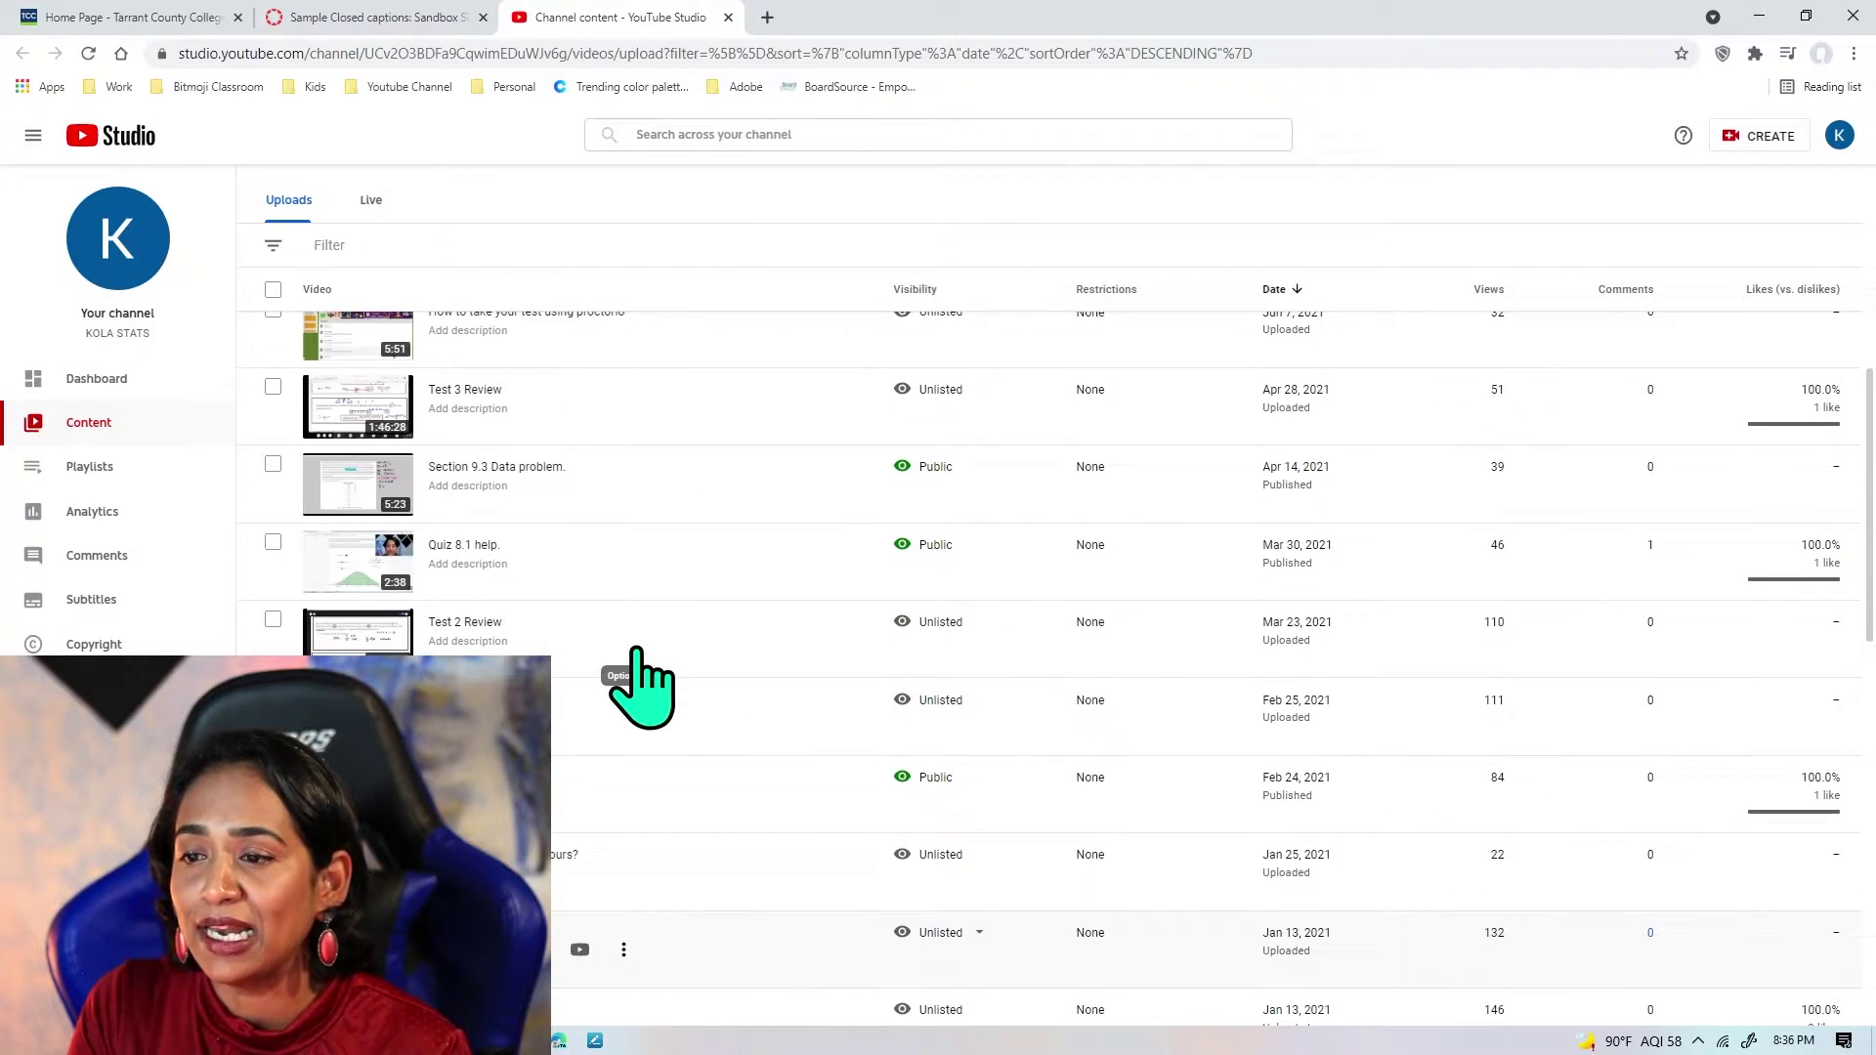
click(371, 484)
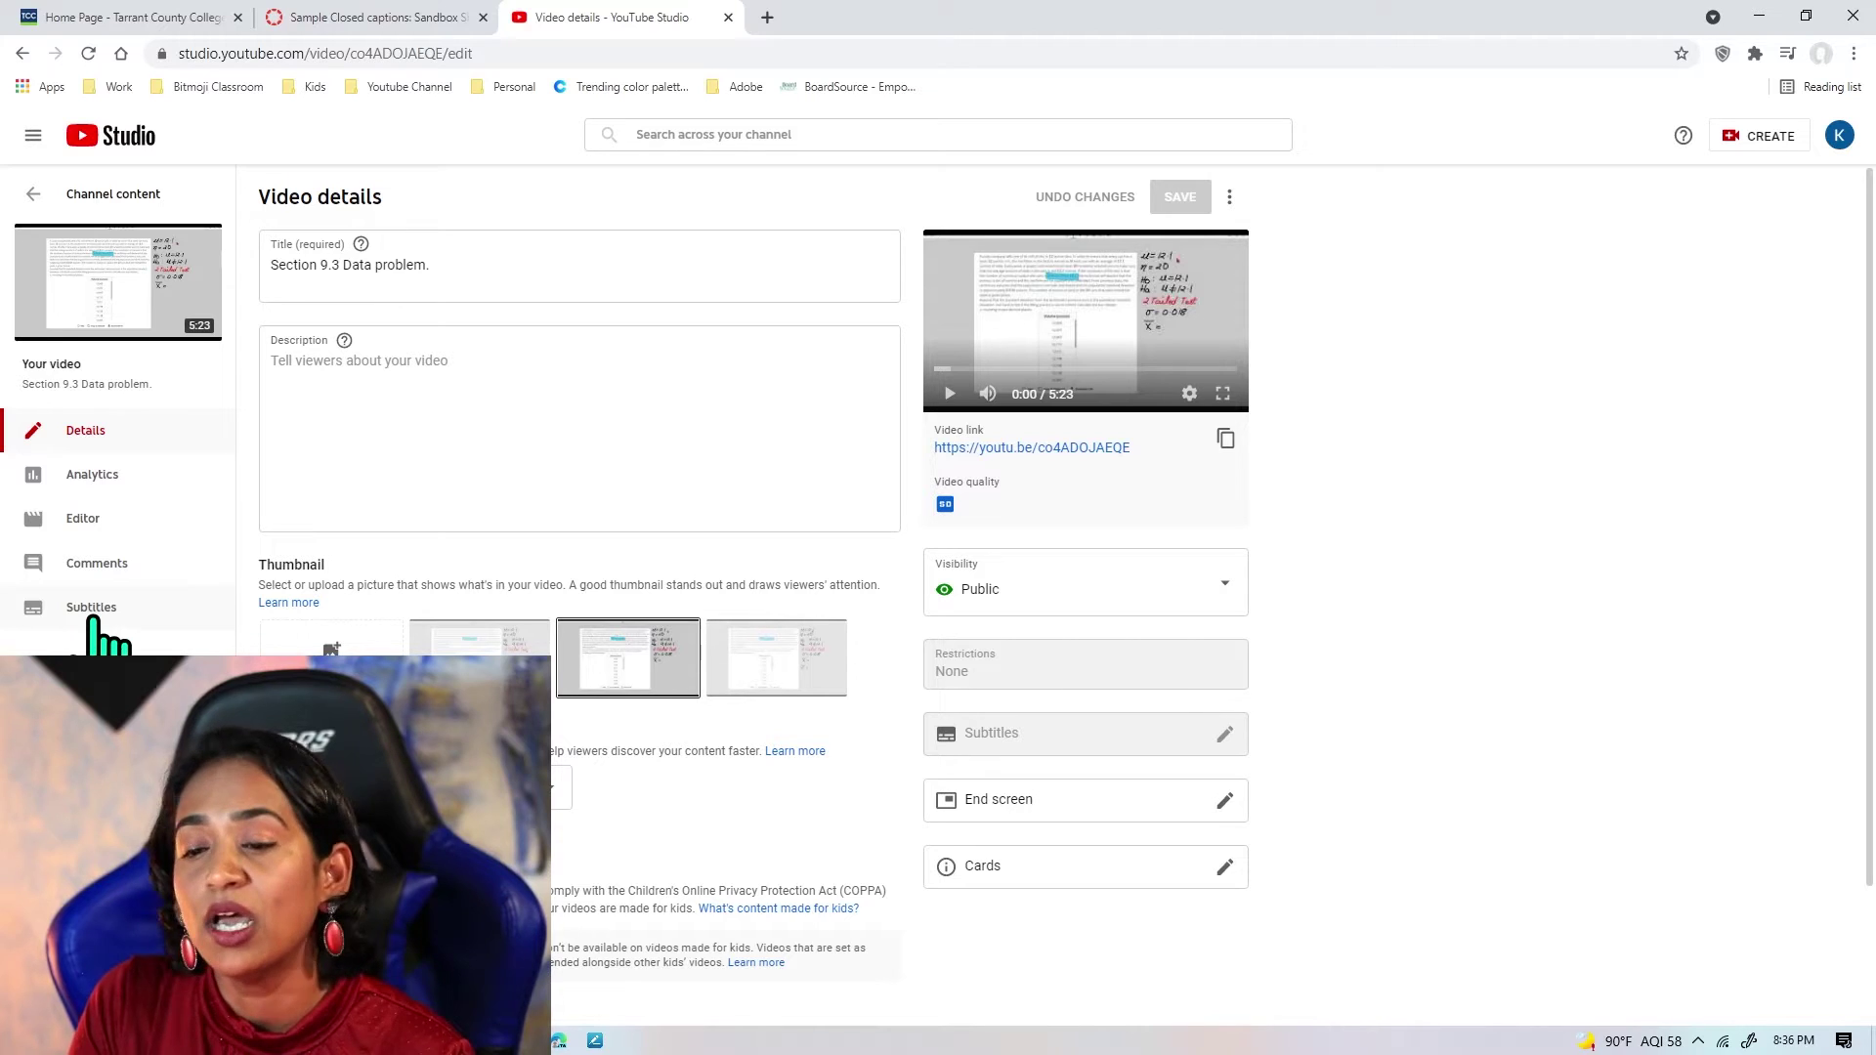
On the Subtitles page, set the video language to English (United States)
click(93, 636)
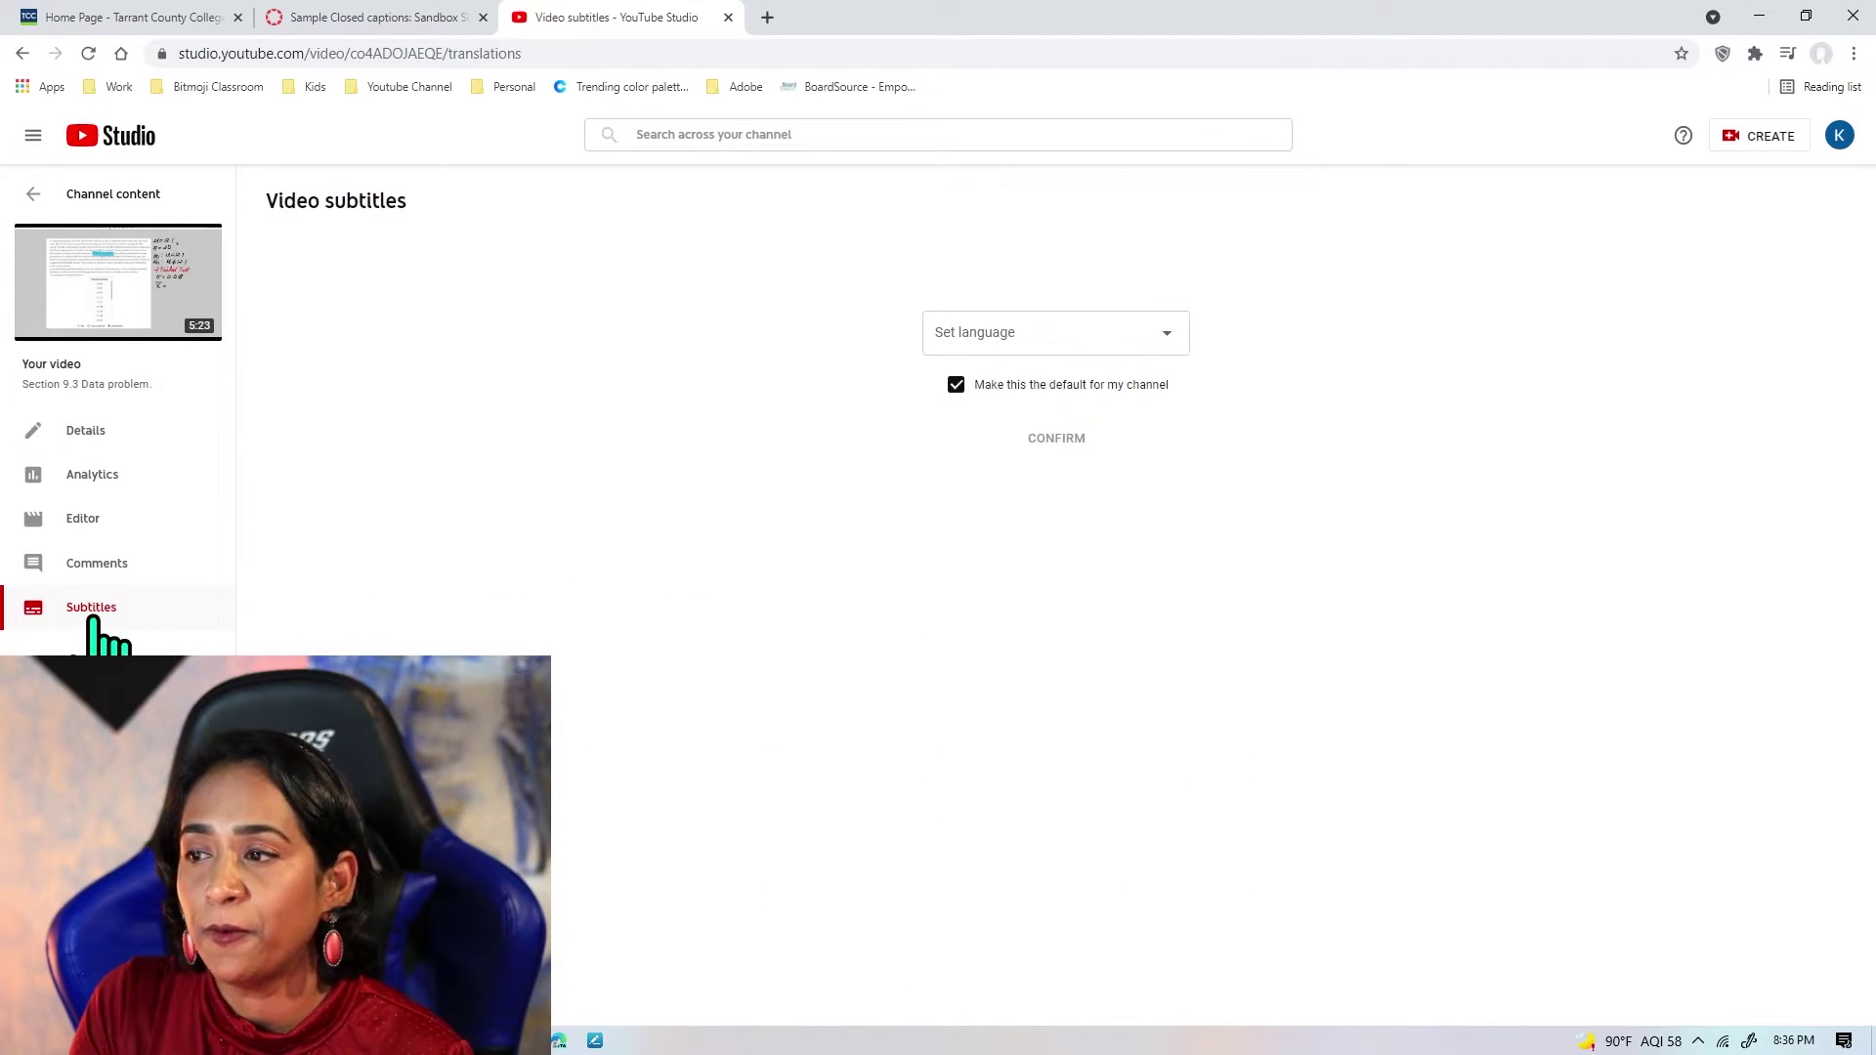
click(1168, 340)
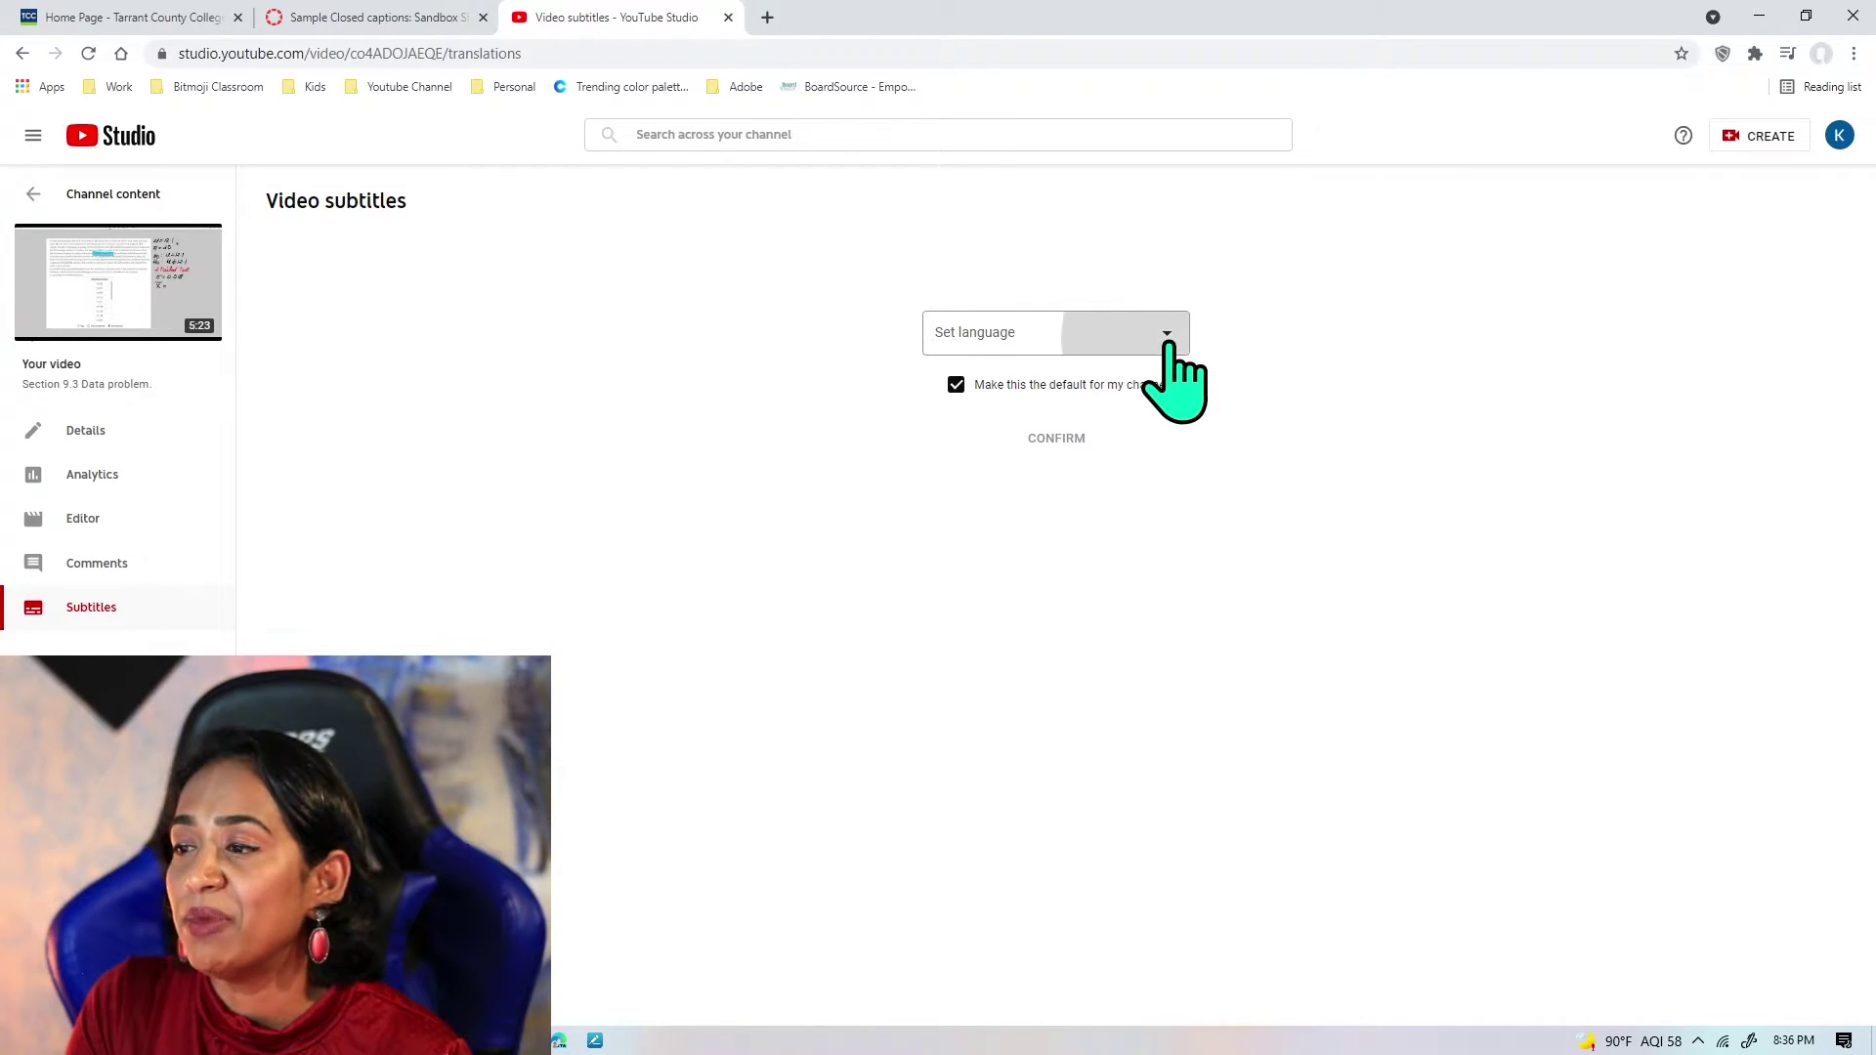
scroll(1081, 678, down, 10)
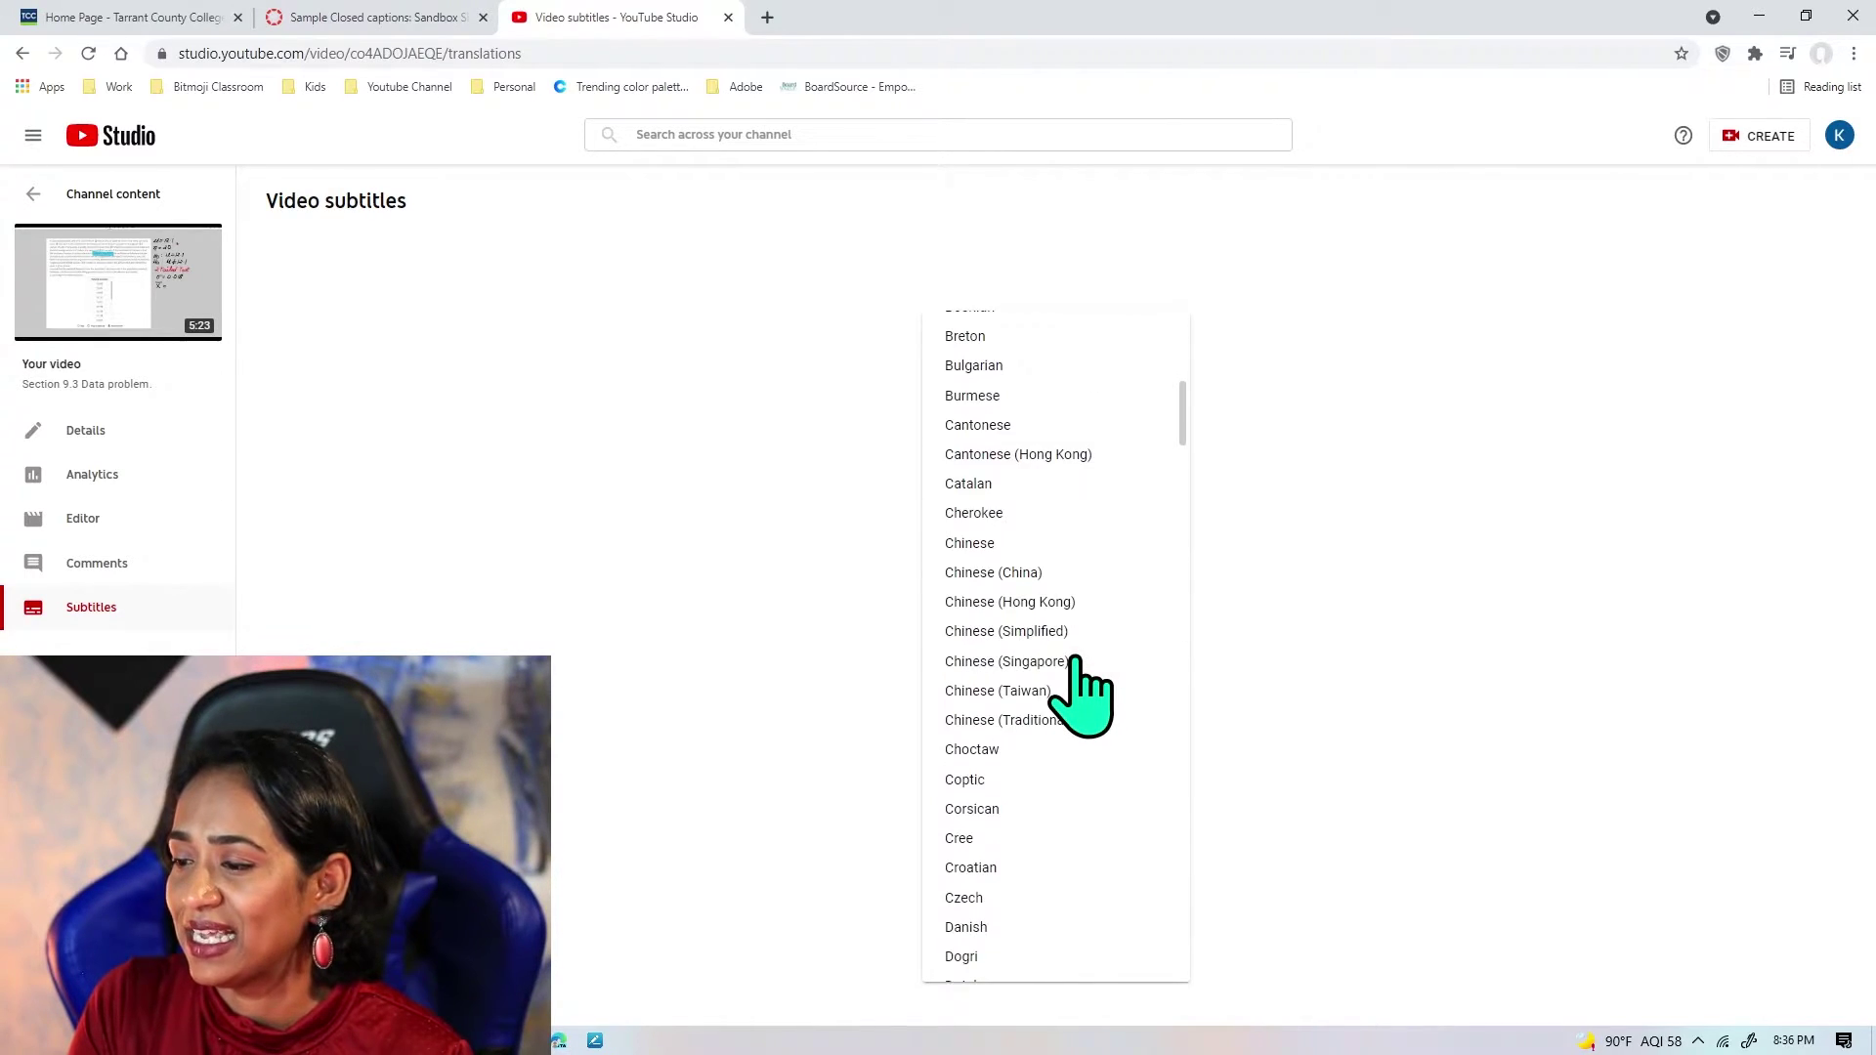
scroll(1075, 660, down, 3)
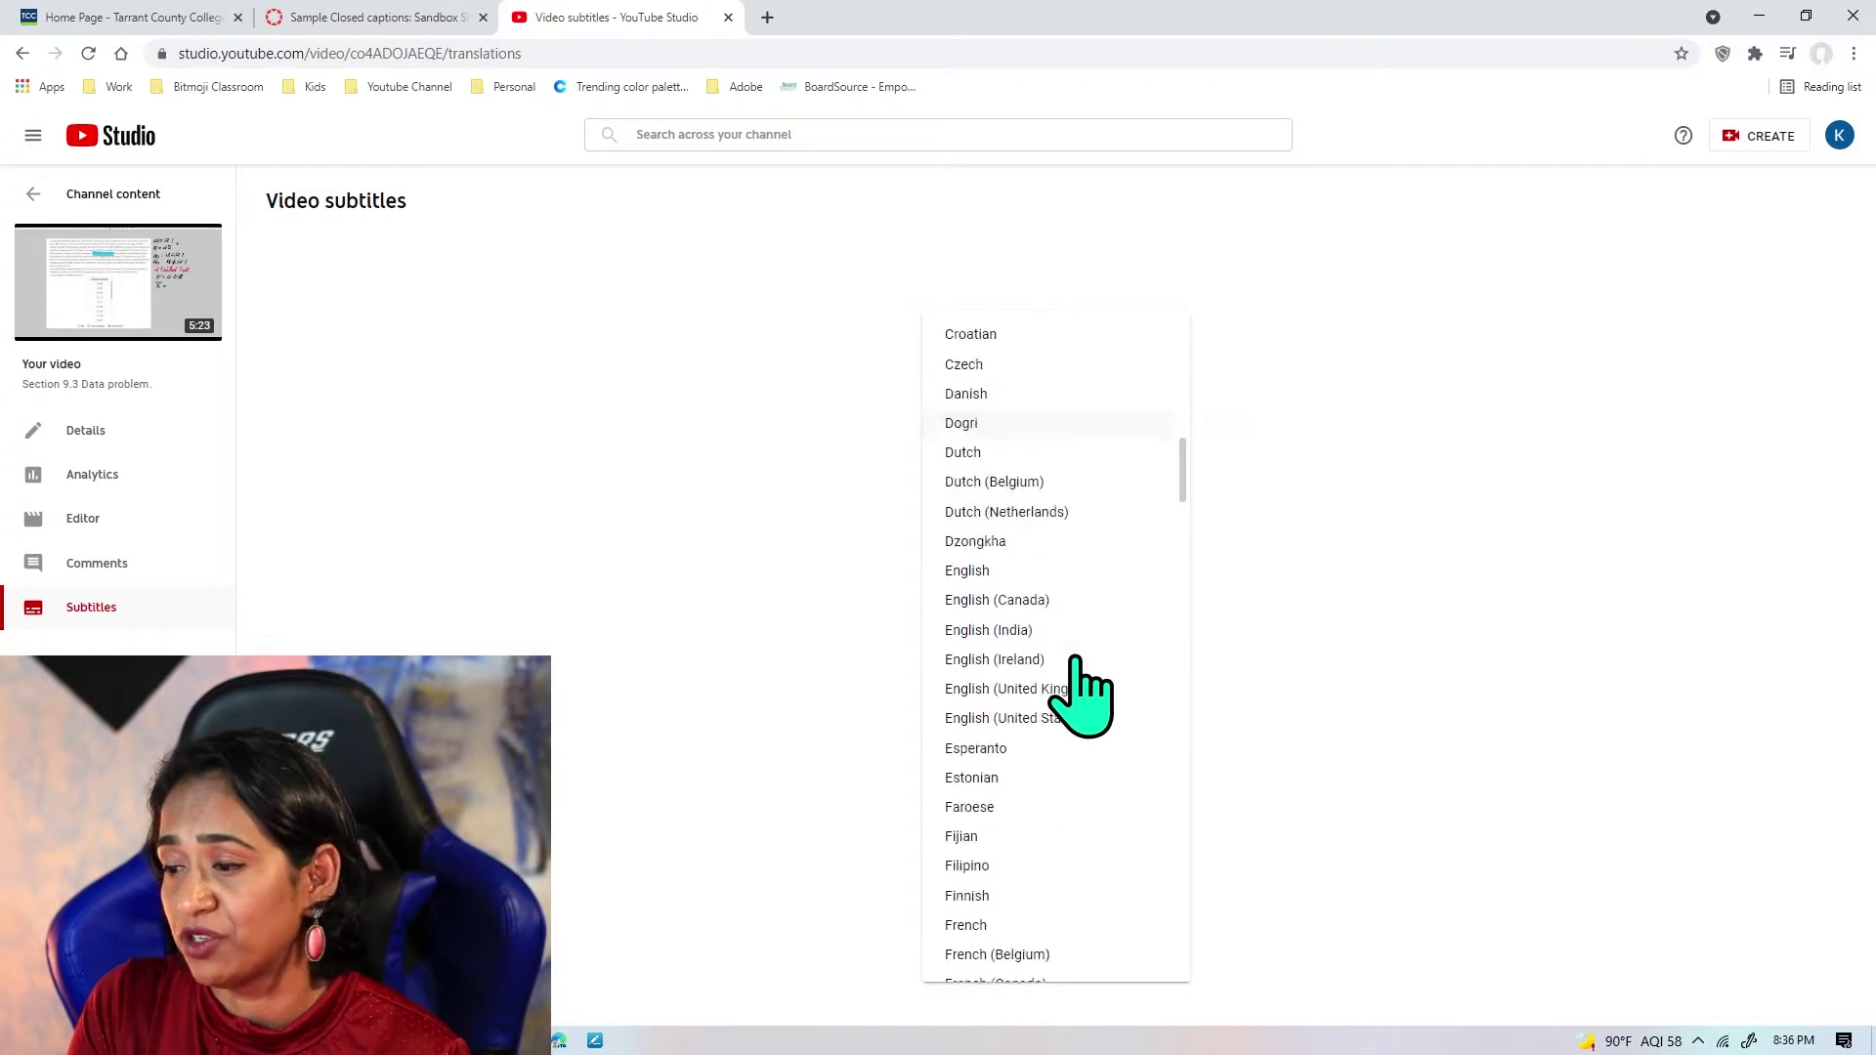
click(1064, 645)
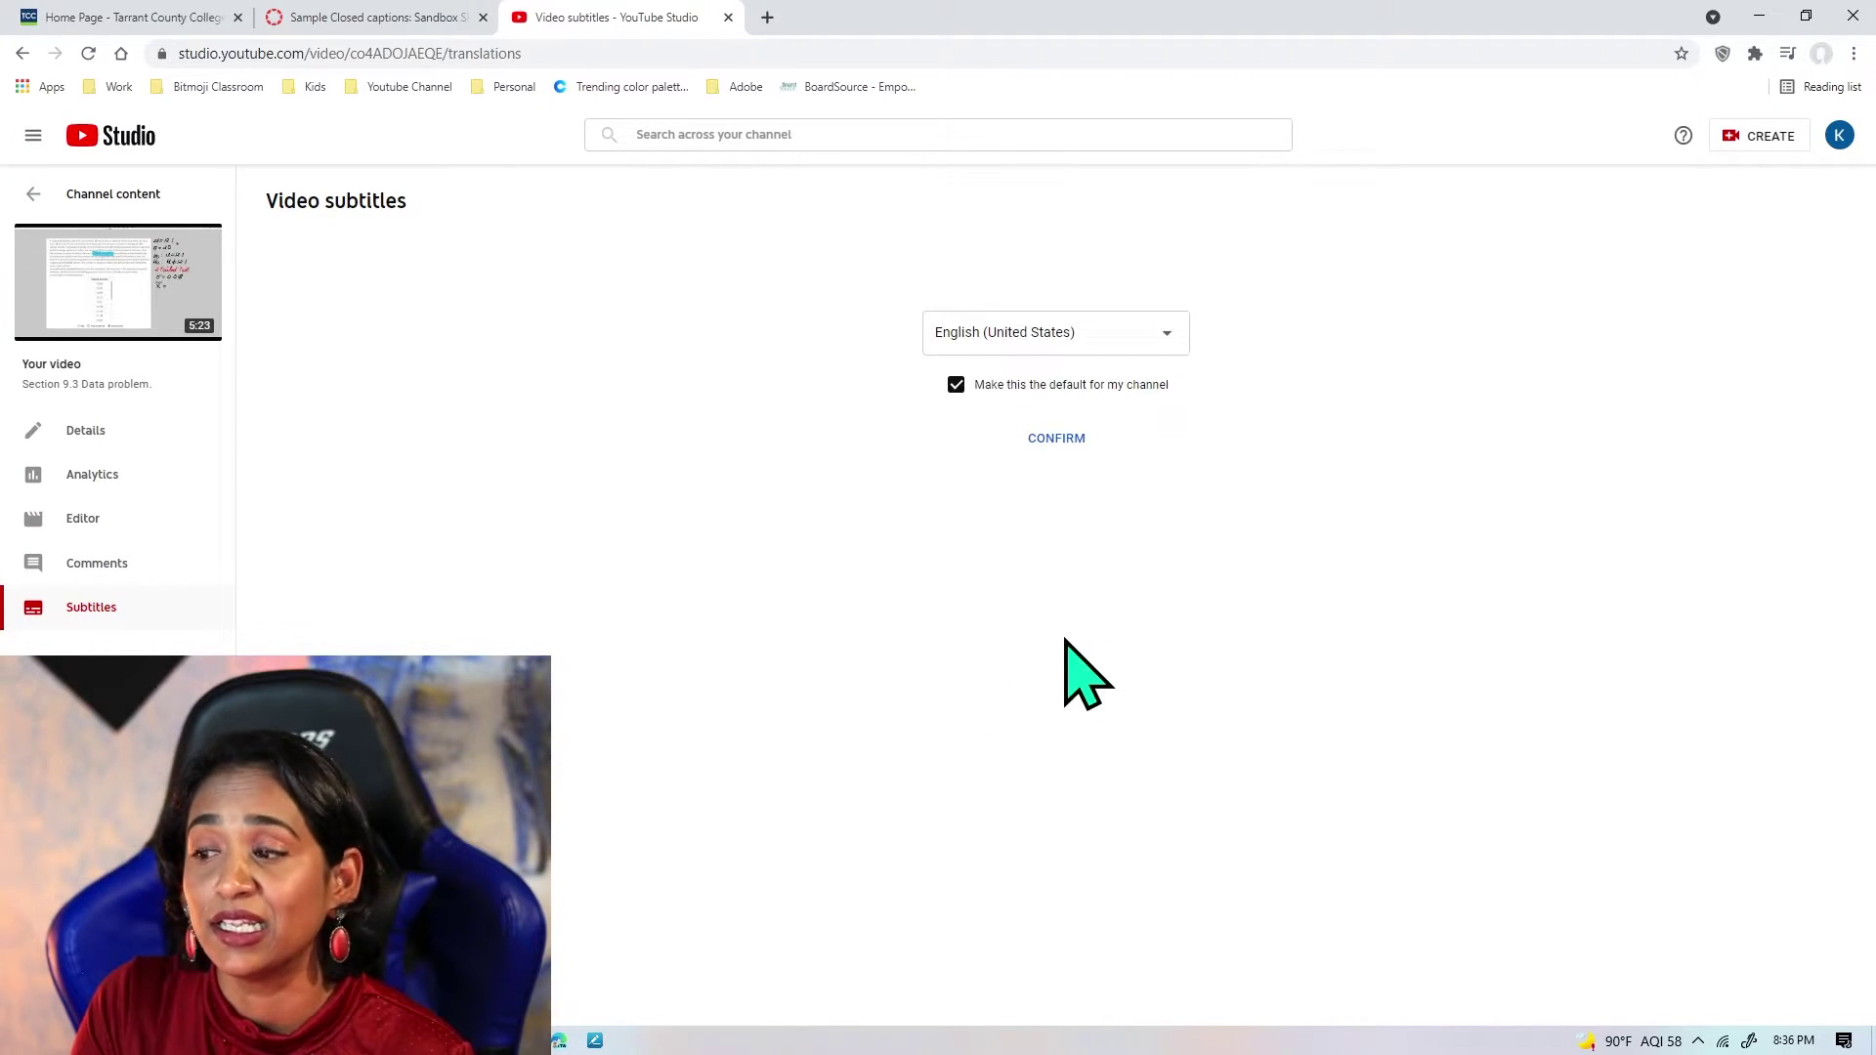
click(1056, 438)
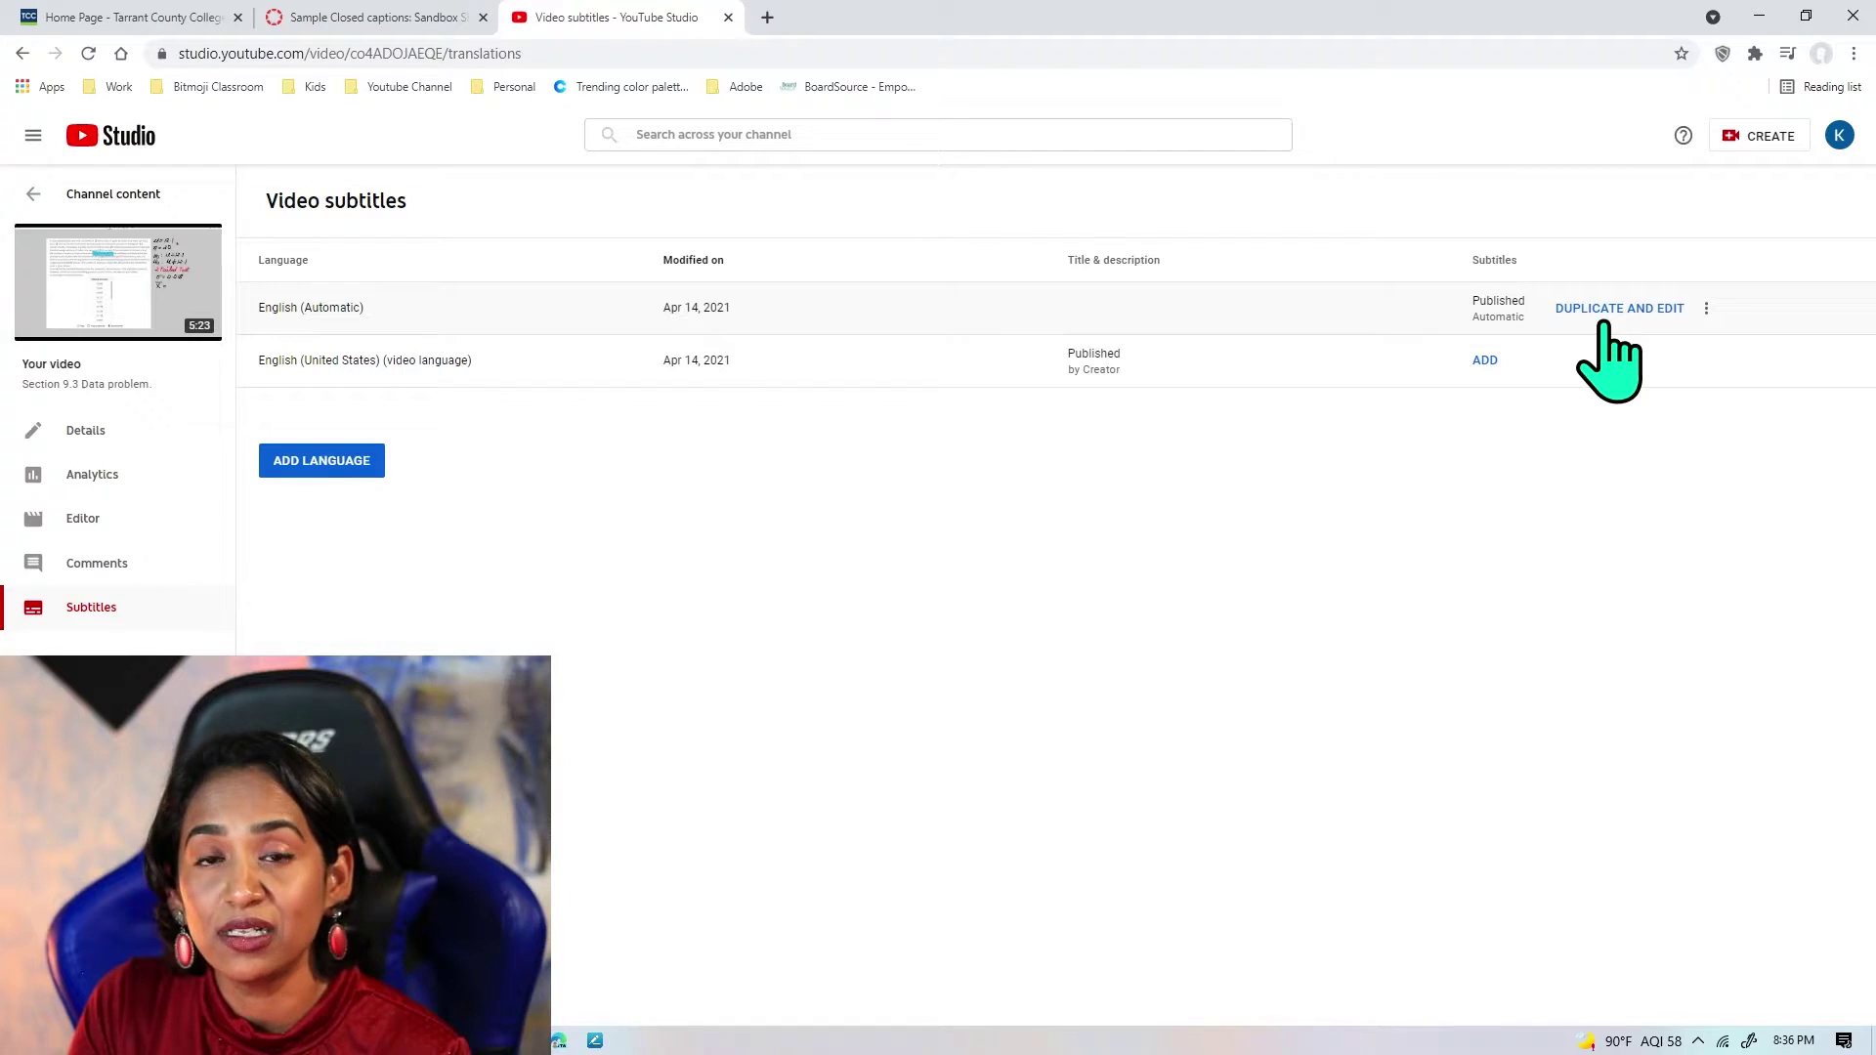
Duplicate the English (Automatic) captions into an editable English track and publish it
click(1664, 312)
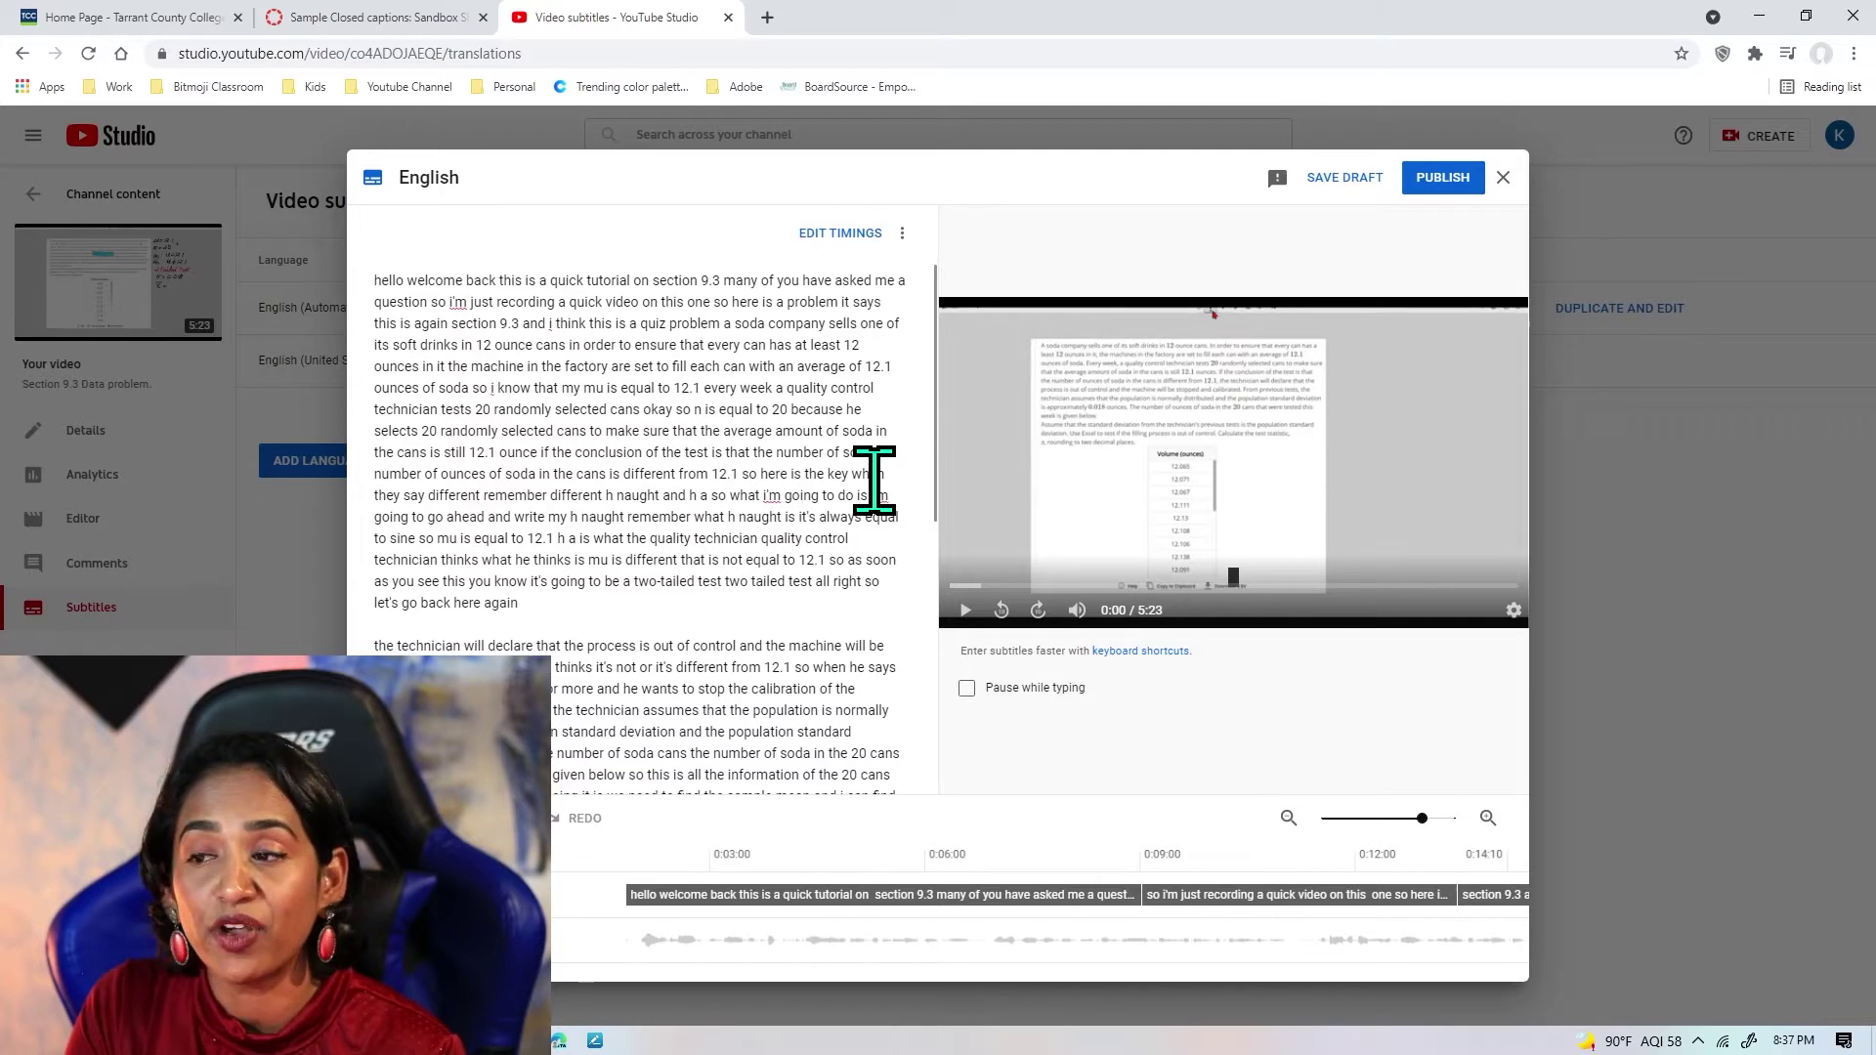
scroll(852, 383, down, 3)
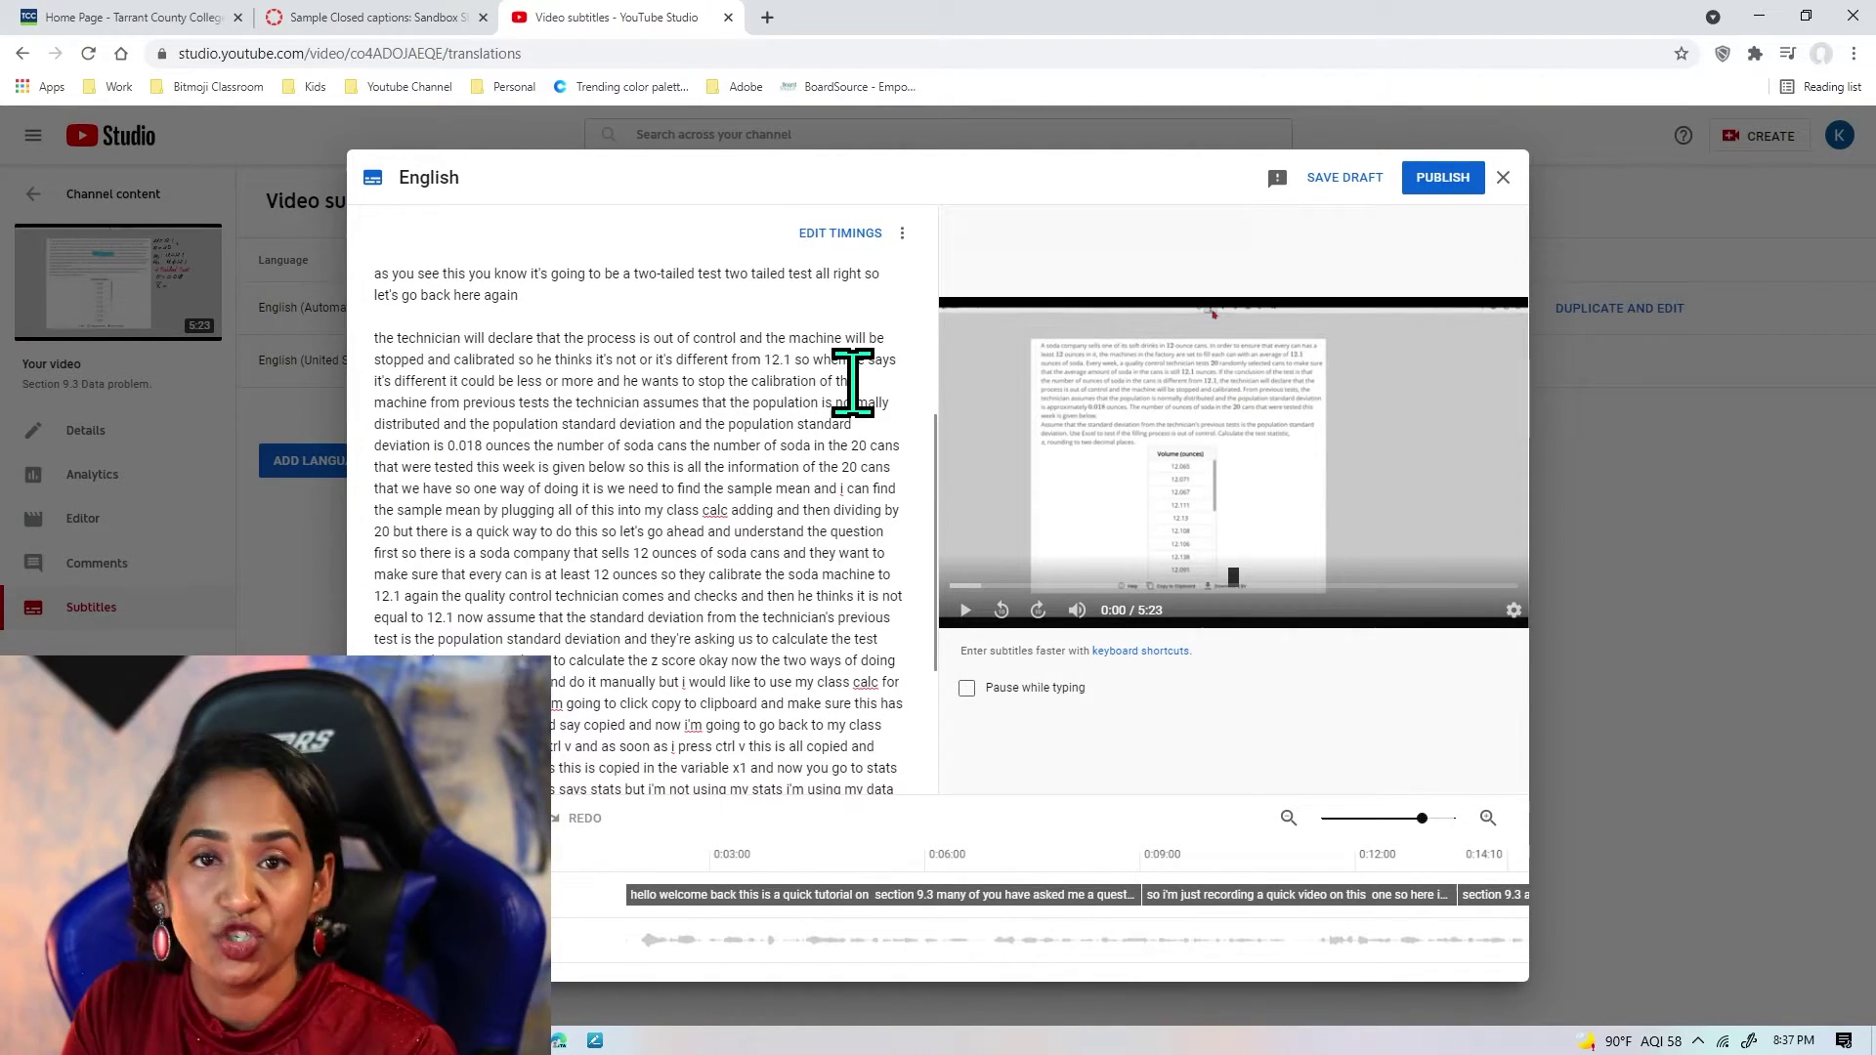
scroll(850, 384, down, 3)
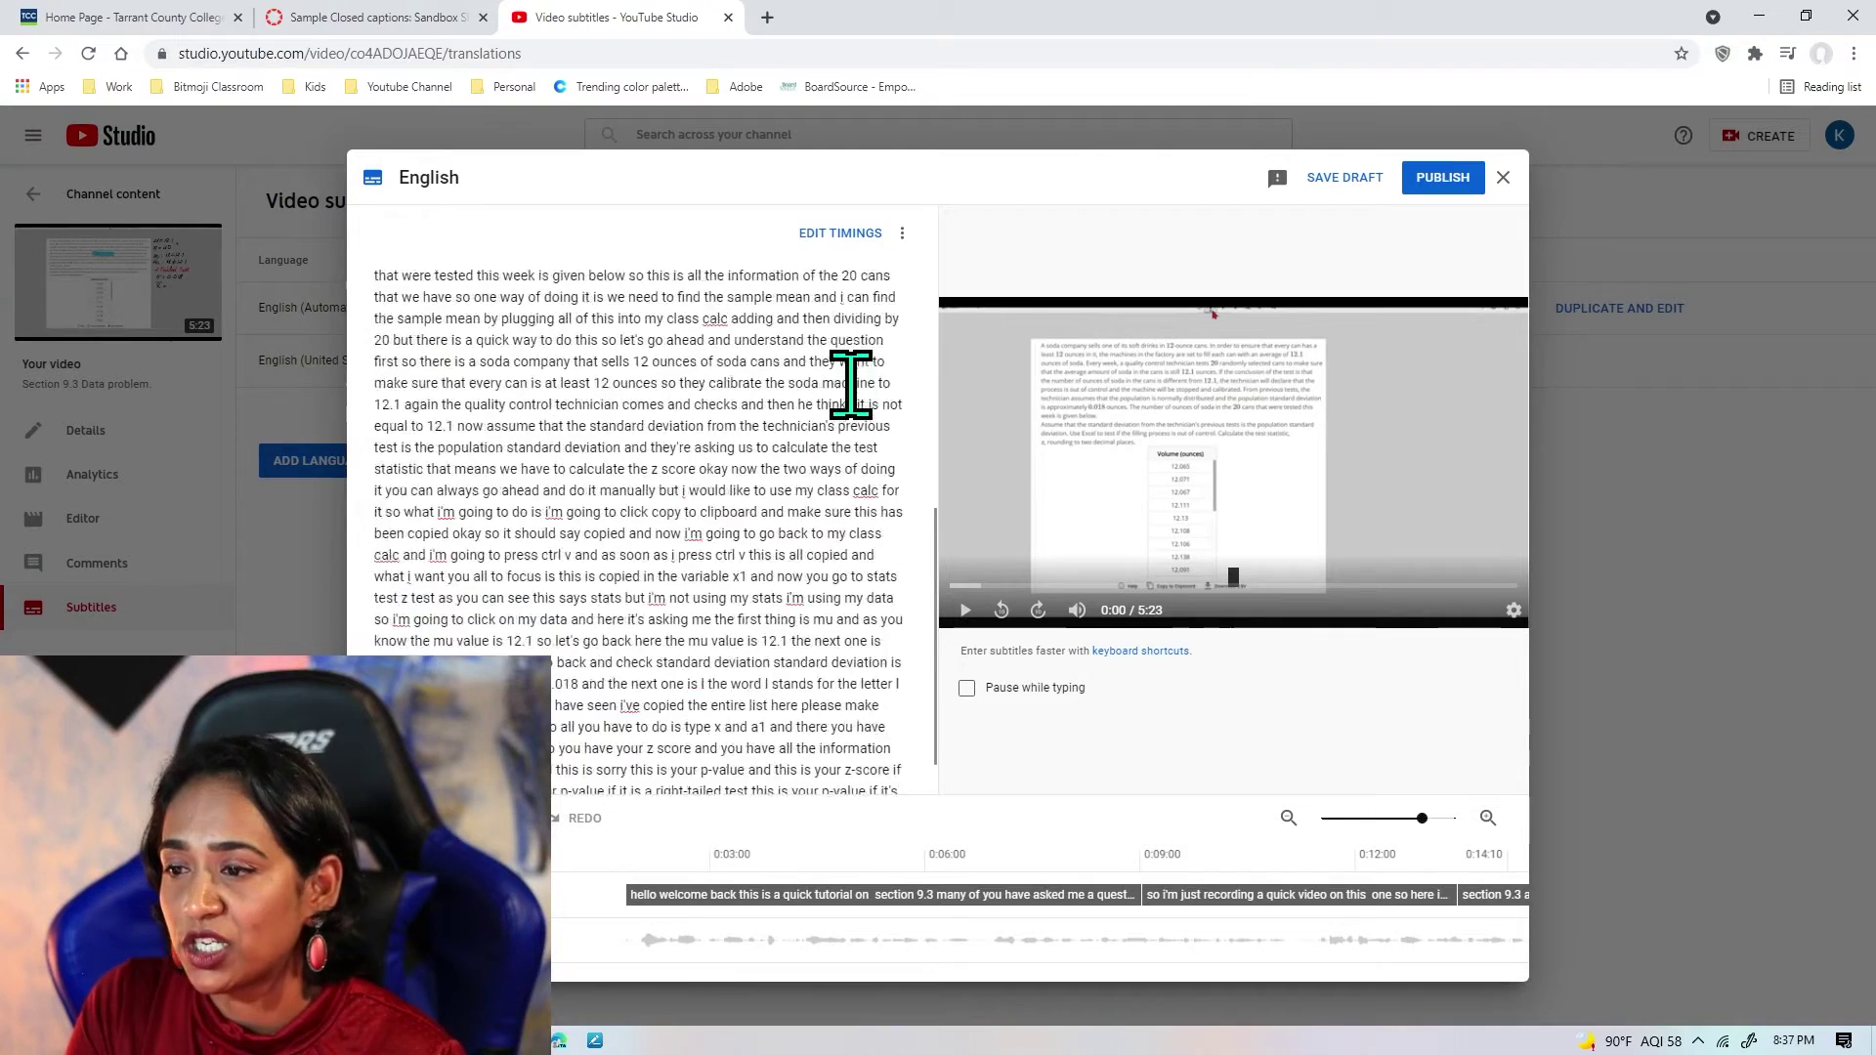
click(1440, 181)
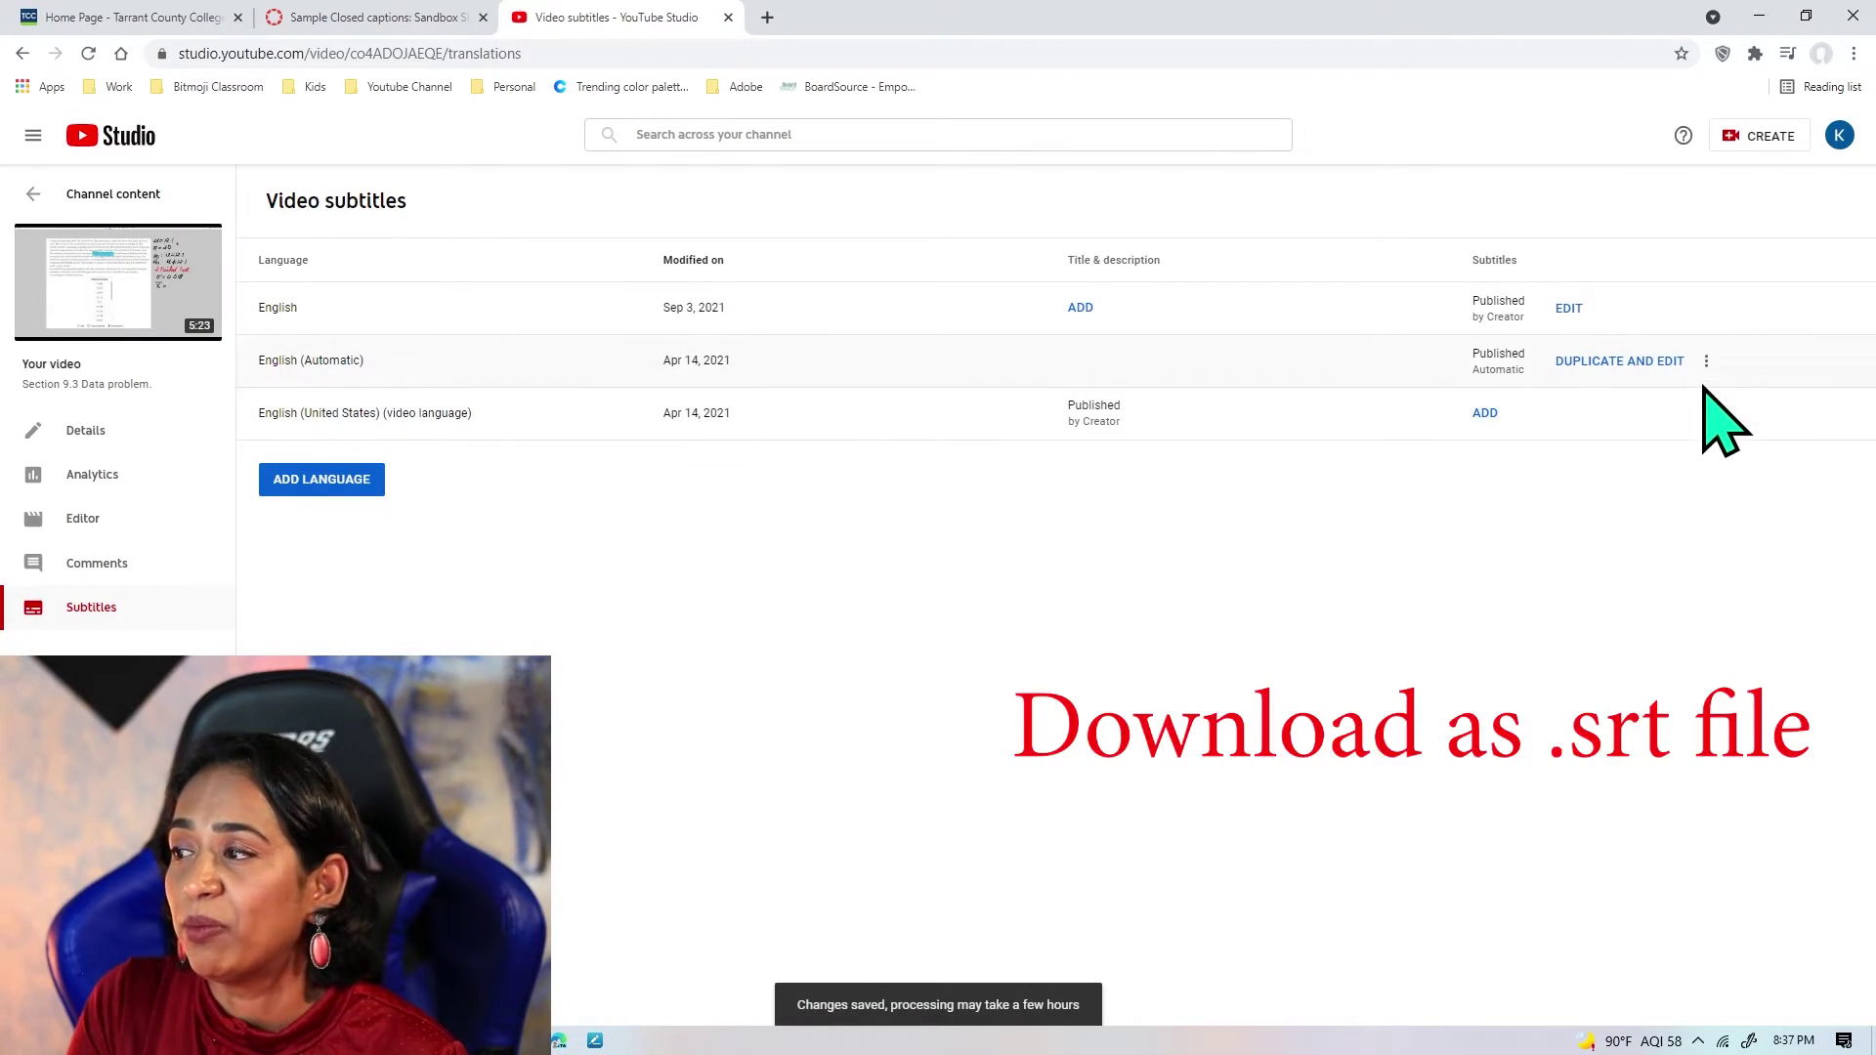
Download the English subtitles as an .srt file, then return to the Canvas page
mouse_move(1592, 325)
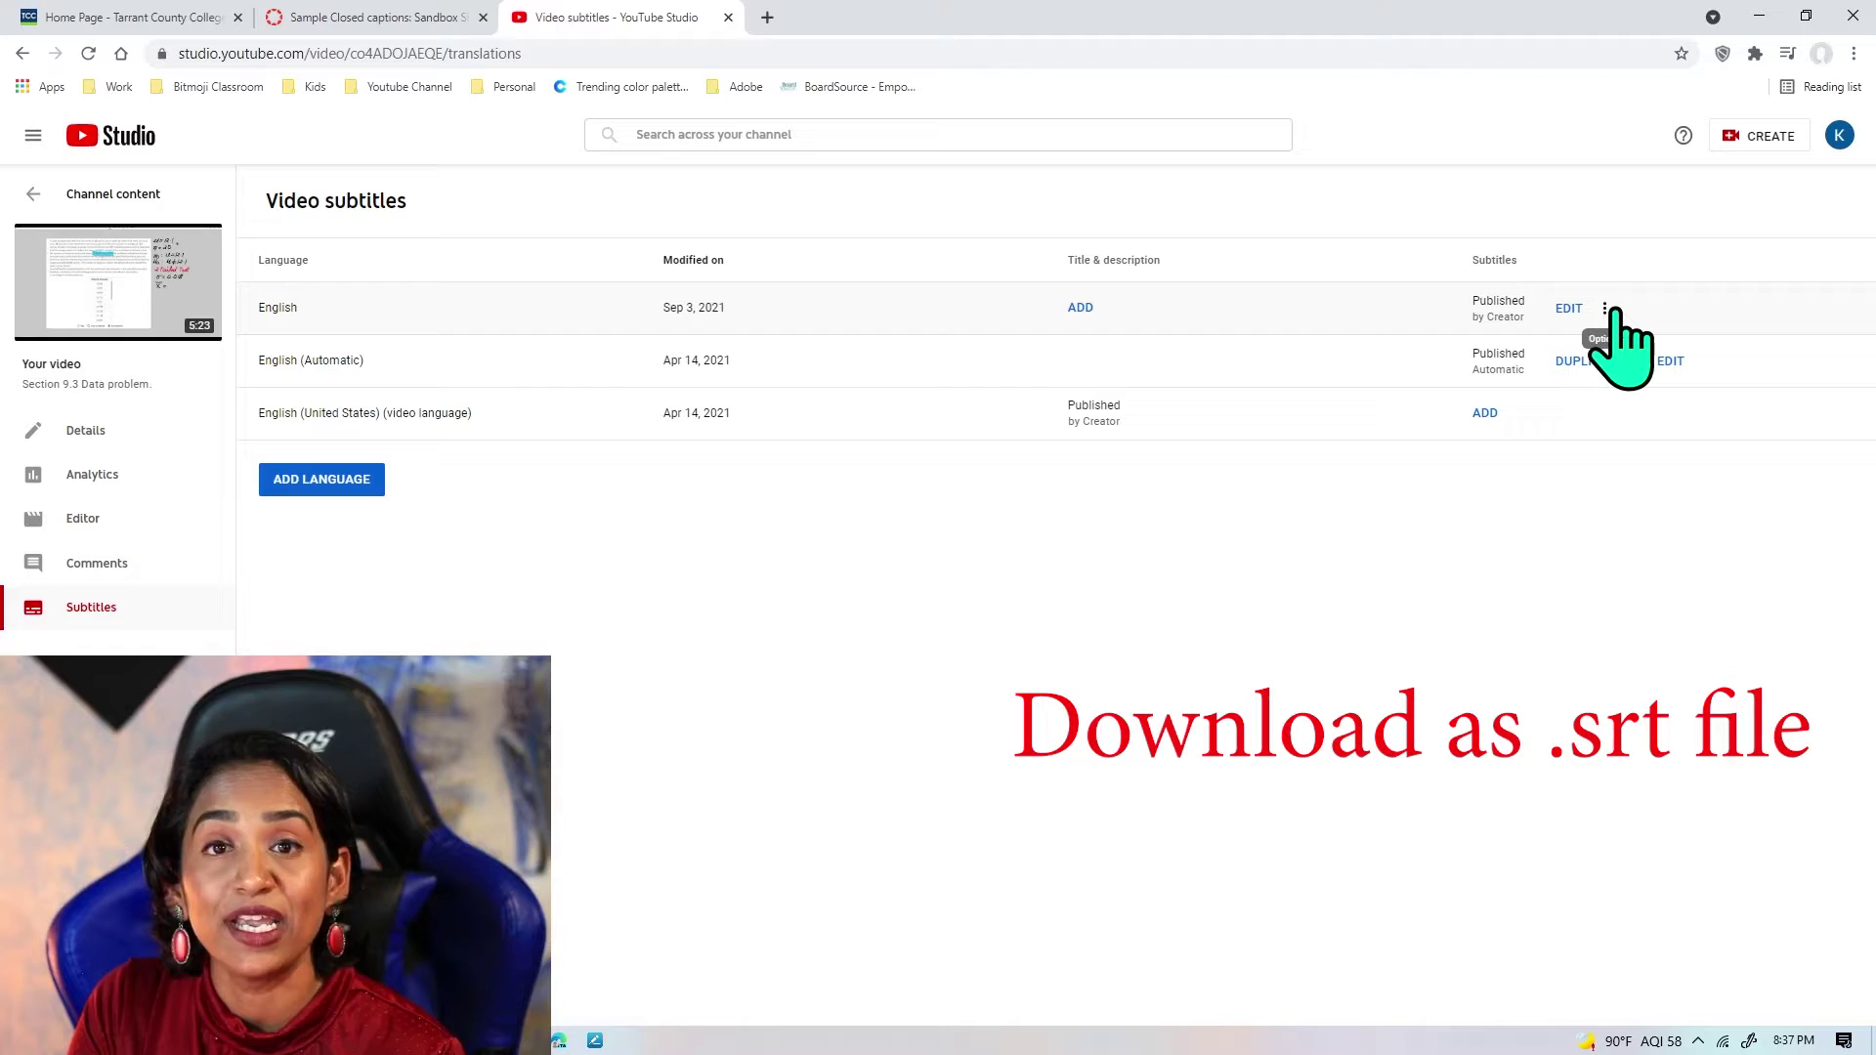
click(1606, 309)
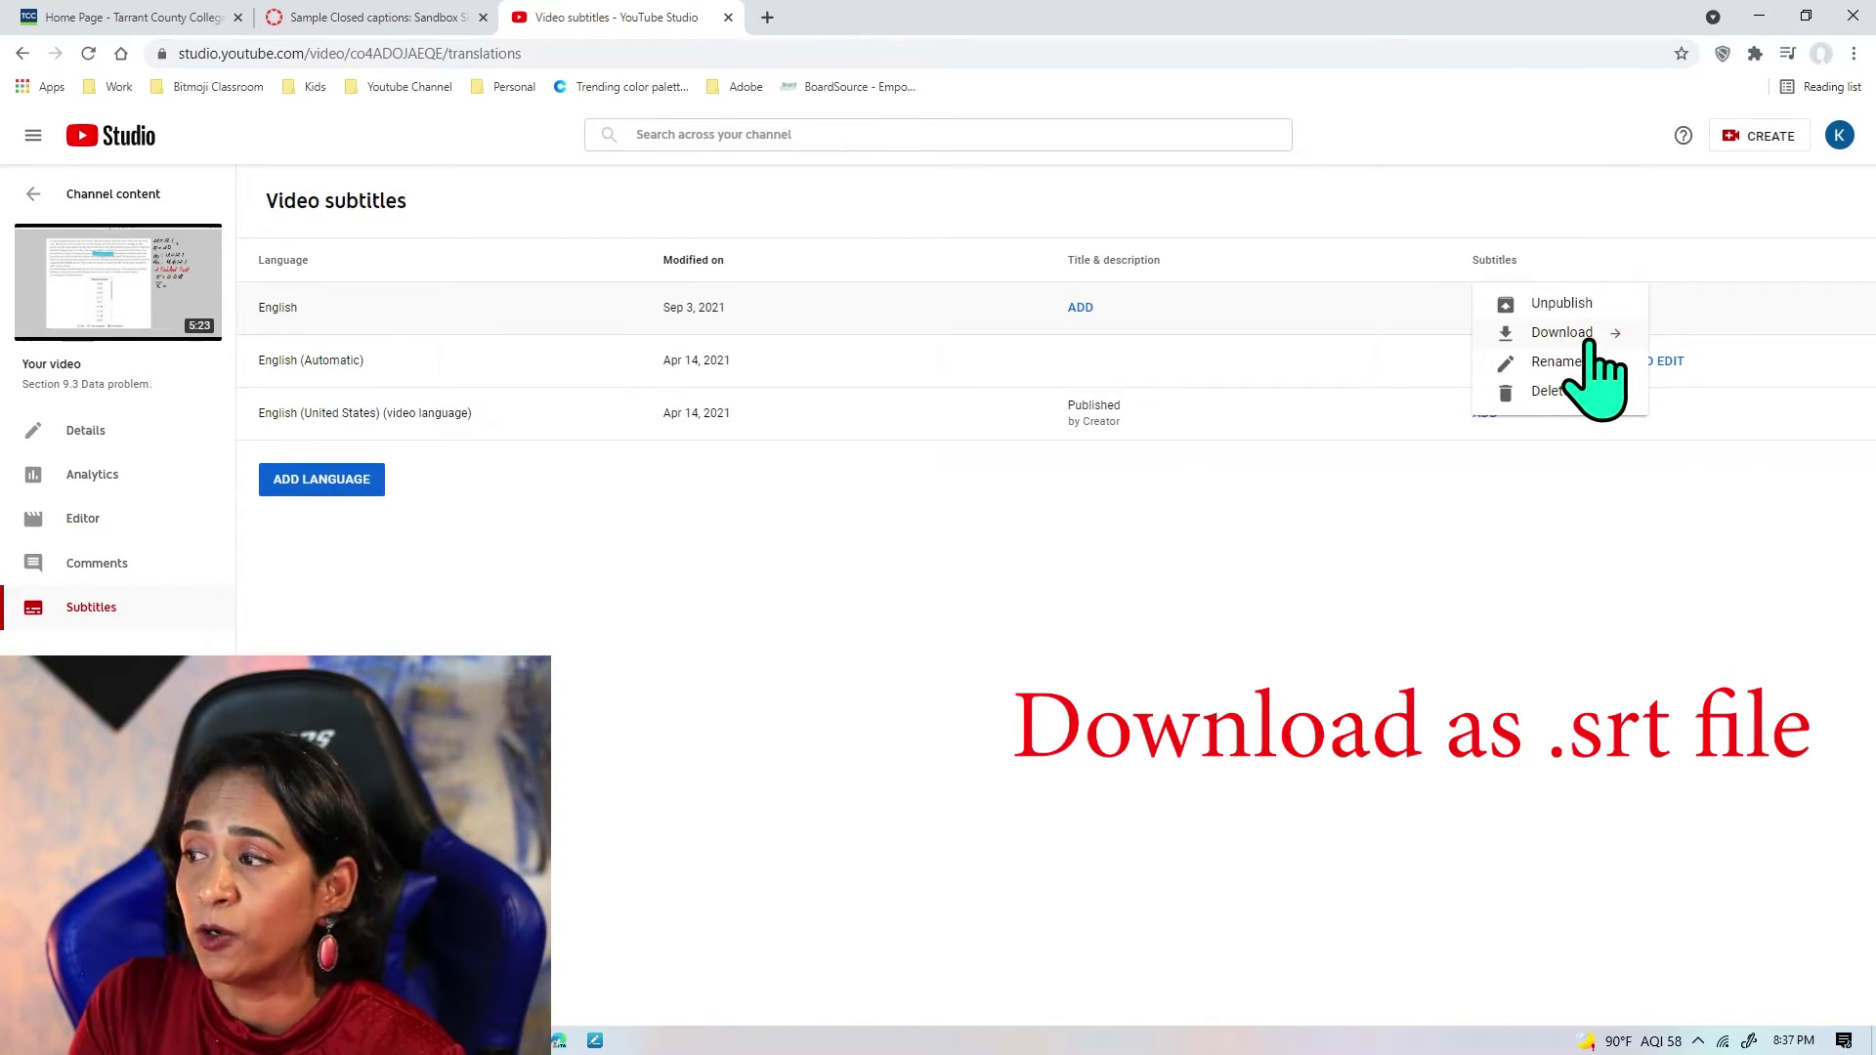
click(1586, 342)
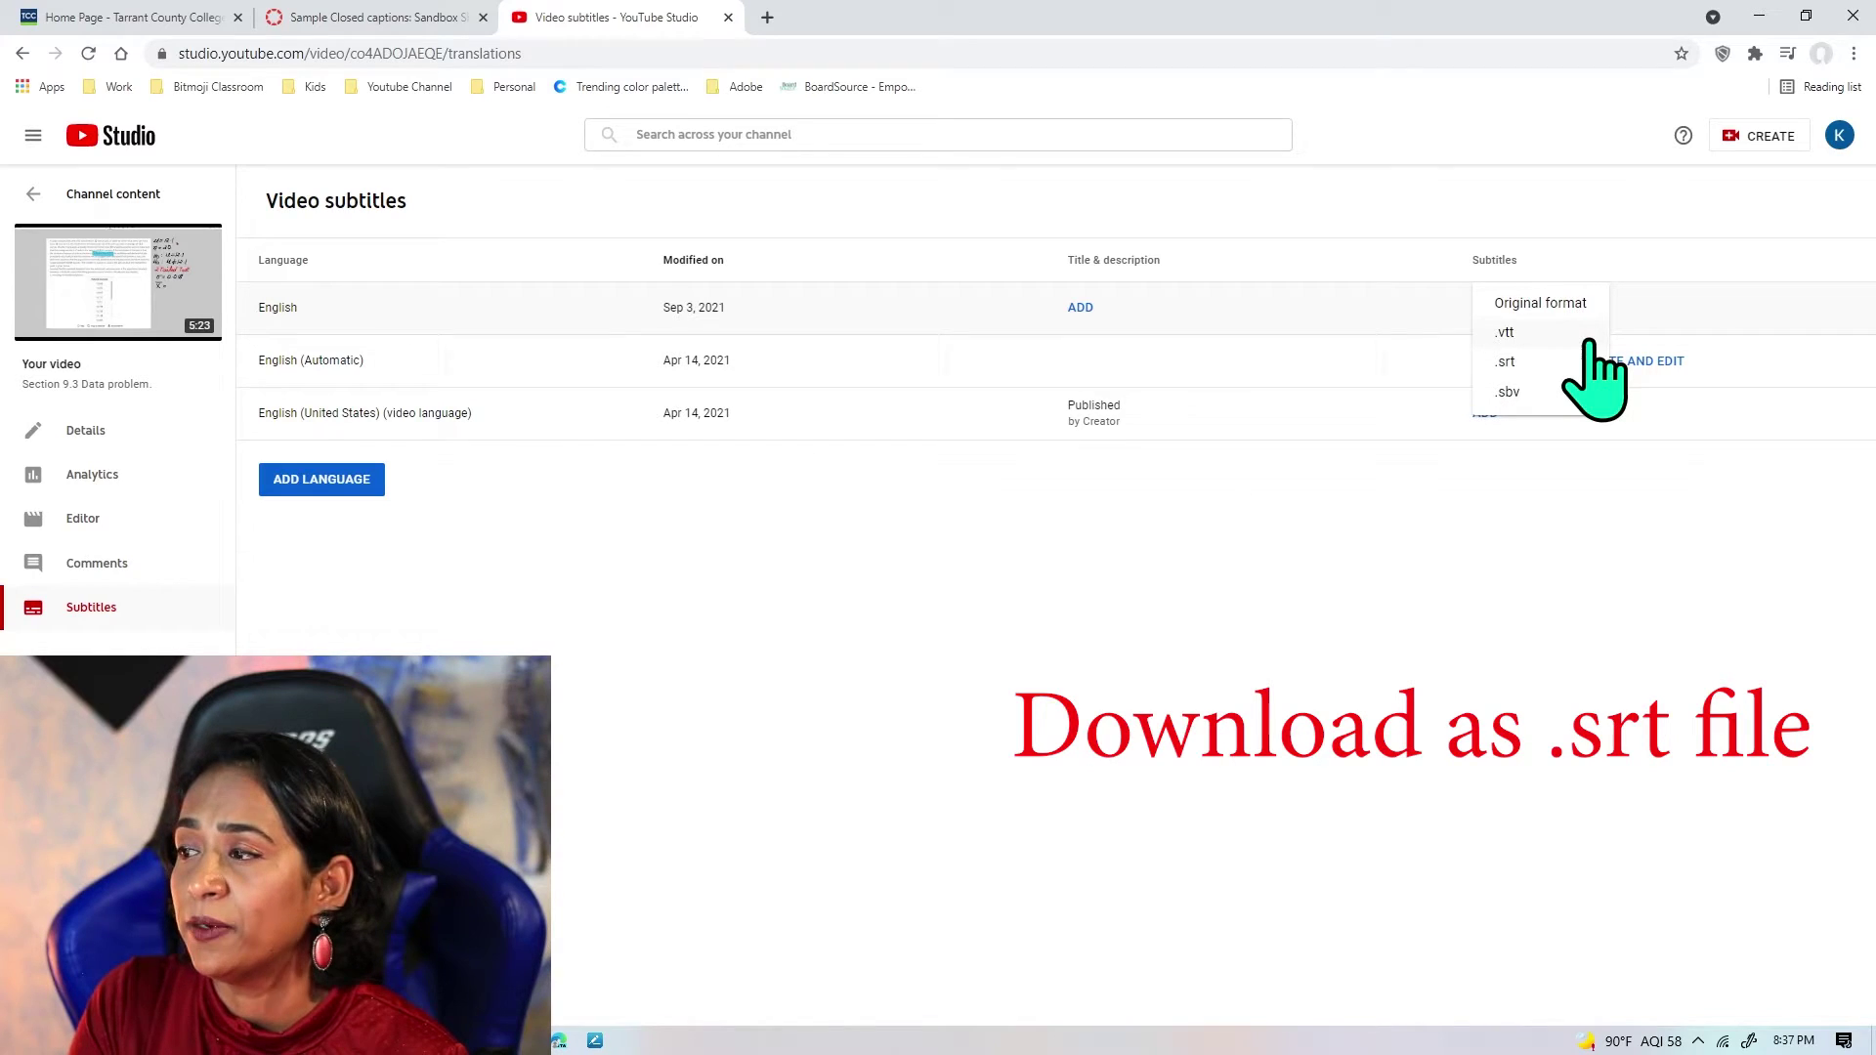
click(1542, 364)
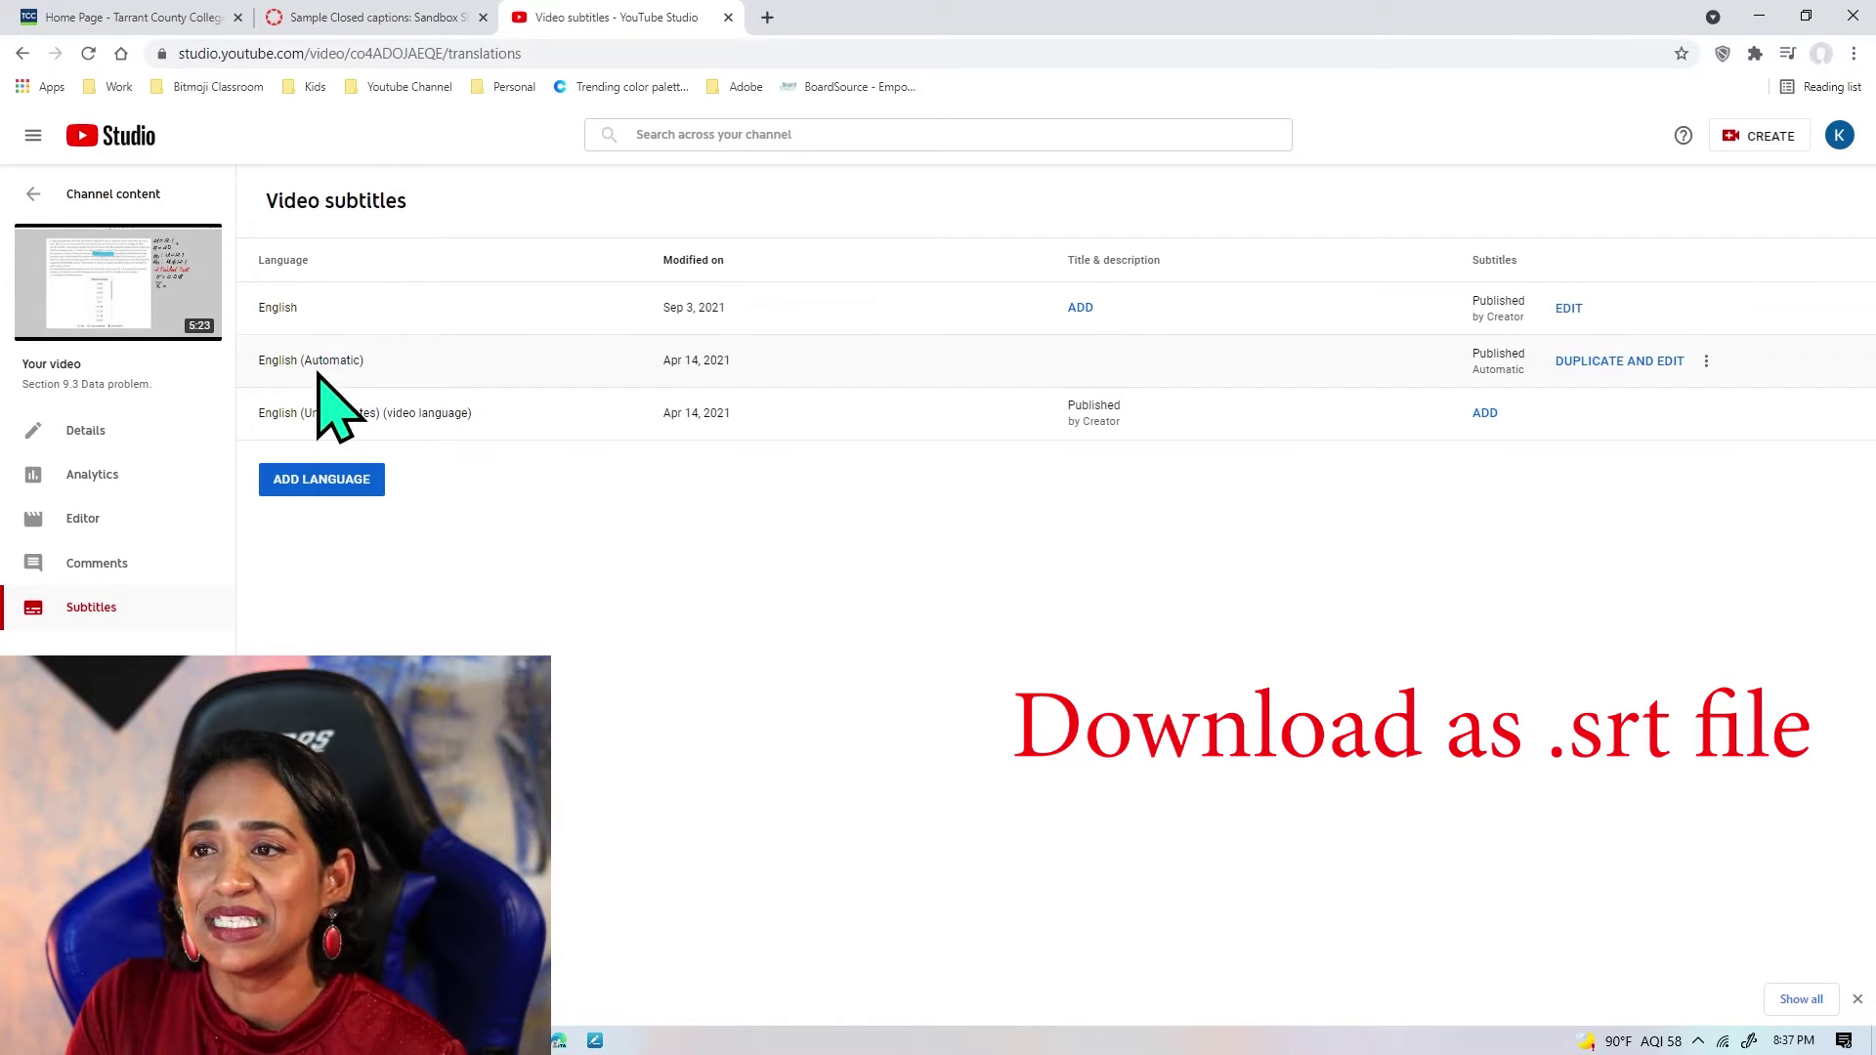
click(396, 17)
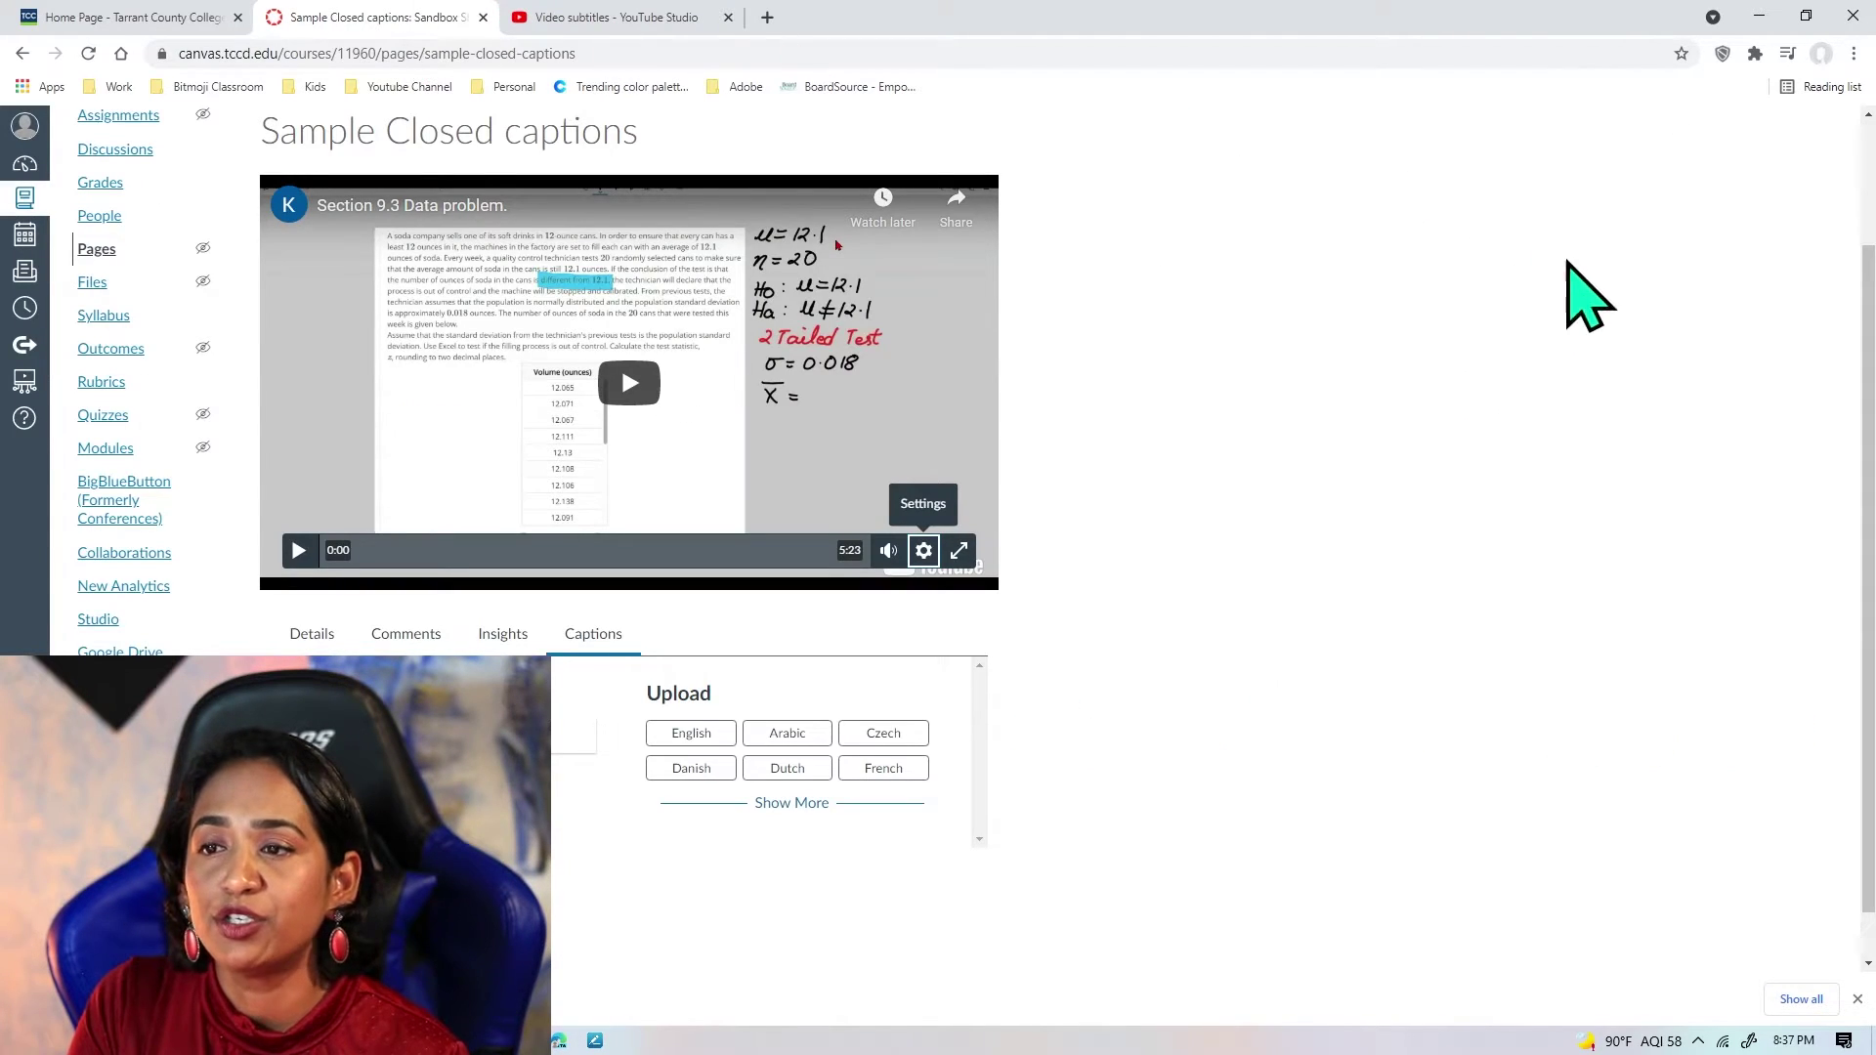
Upload captions.srt from the Downloads folder as the video's English caption track
click(676, 737)
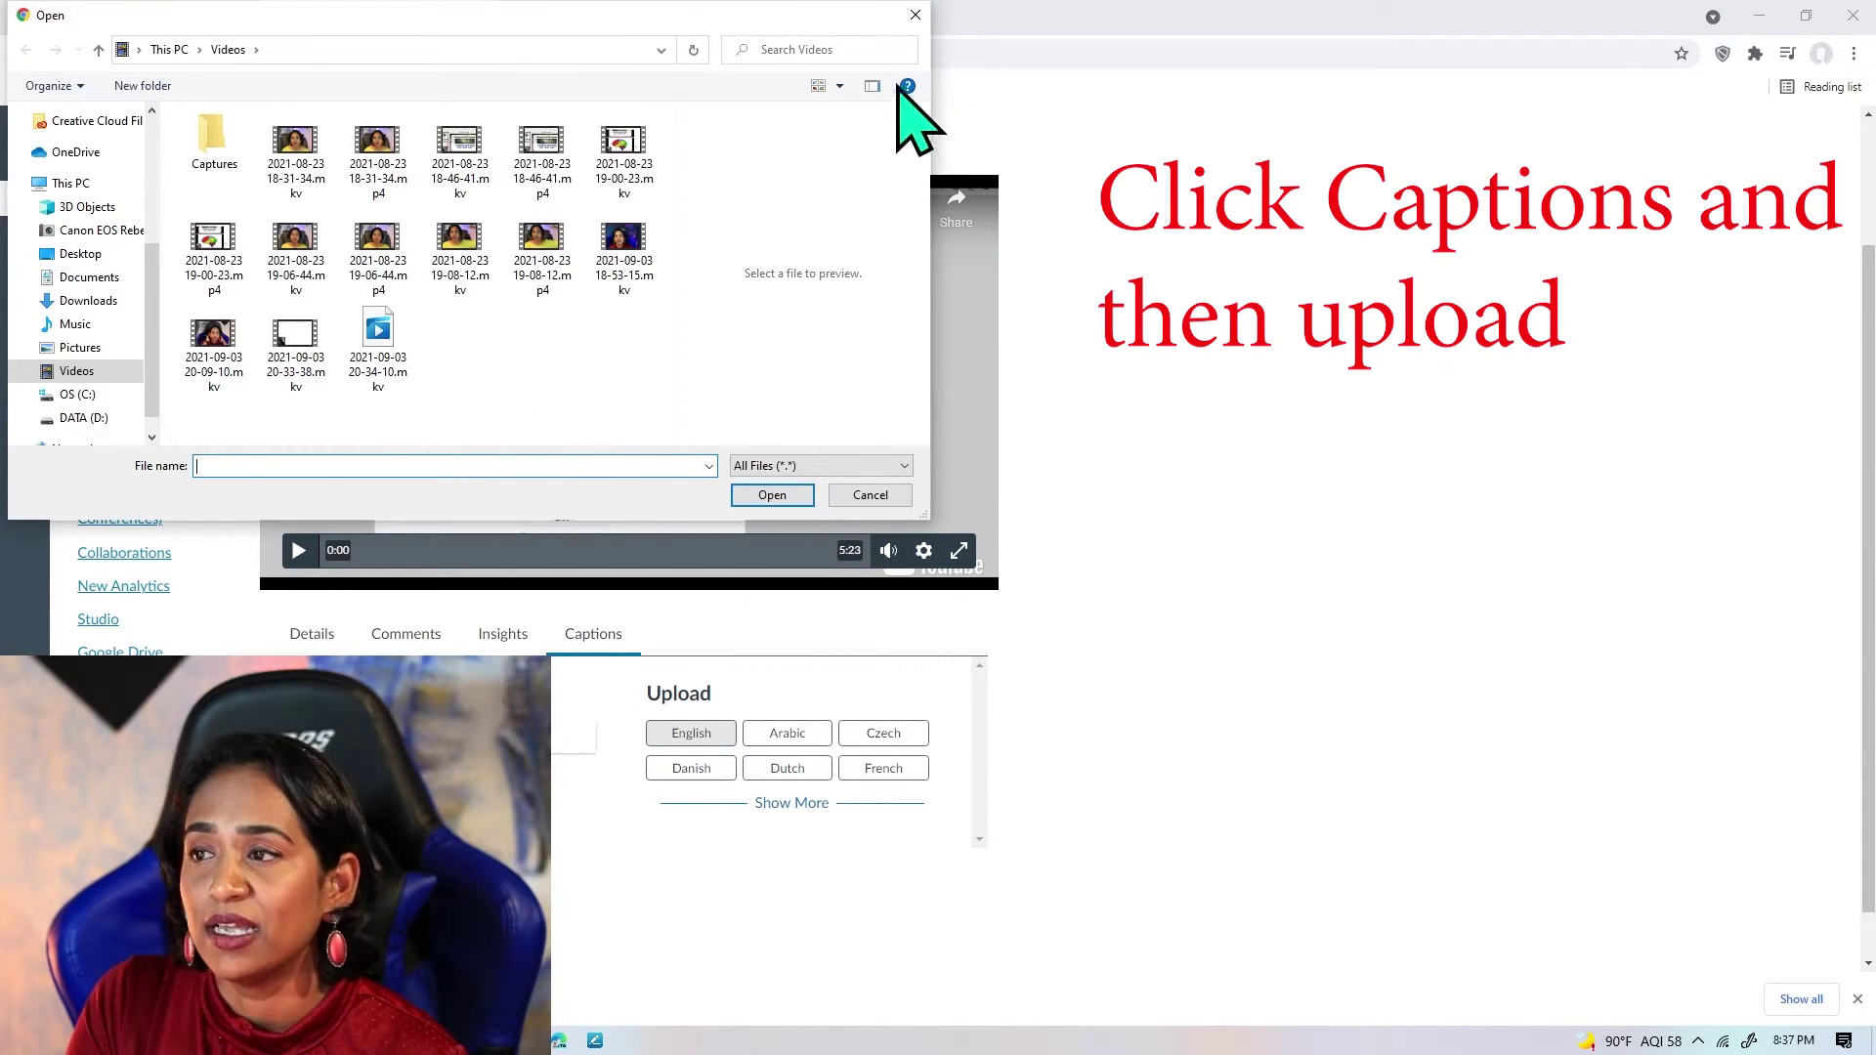
click(915, 14)
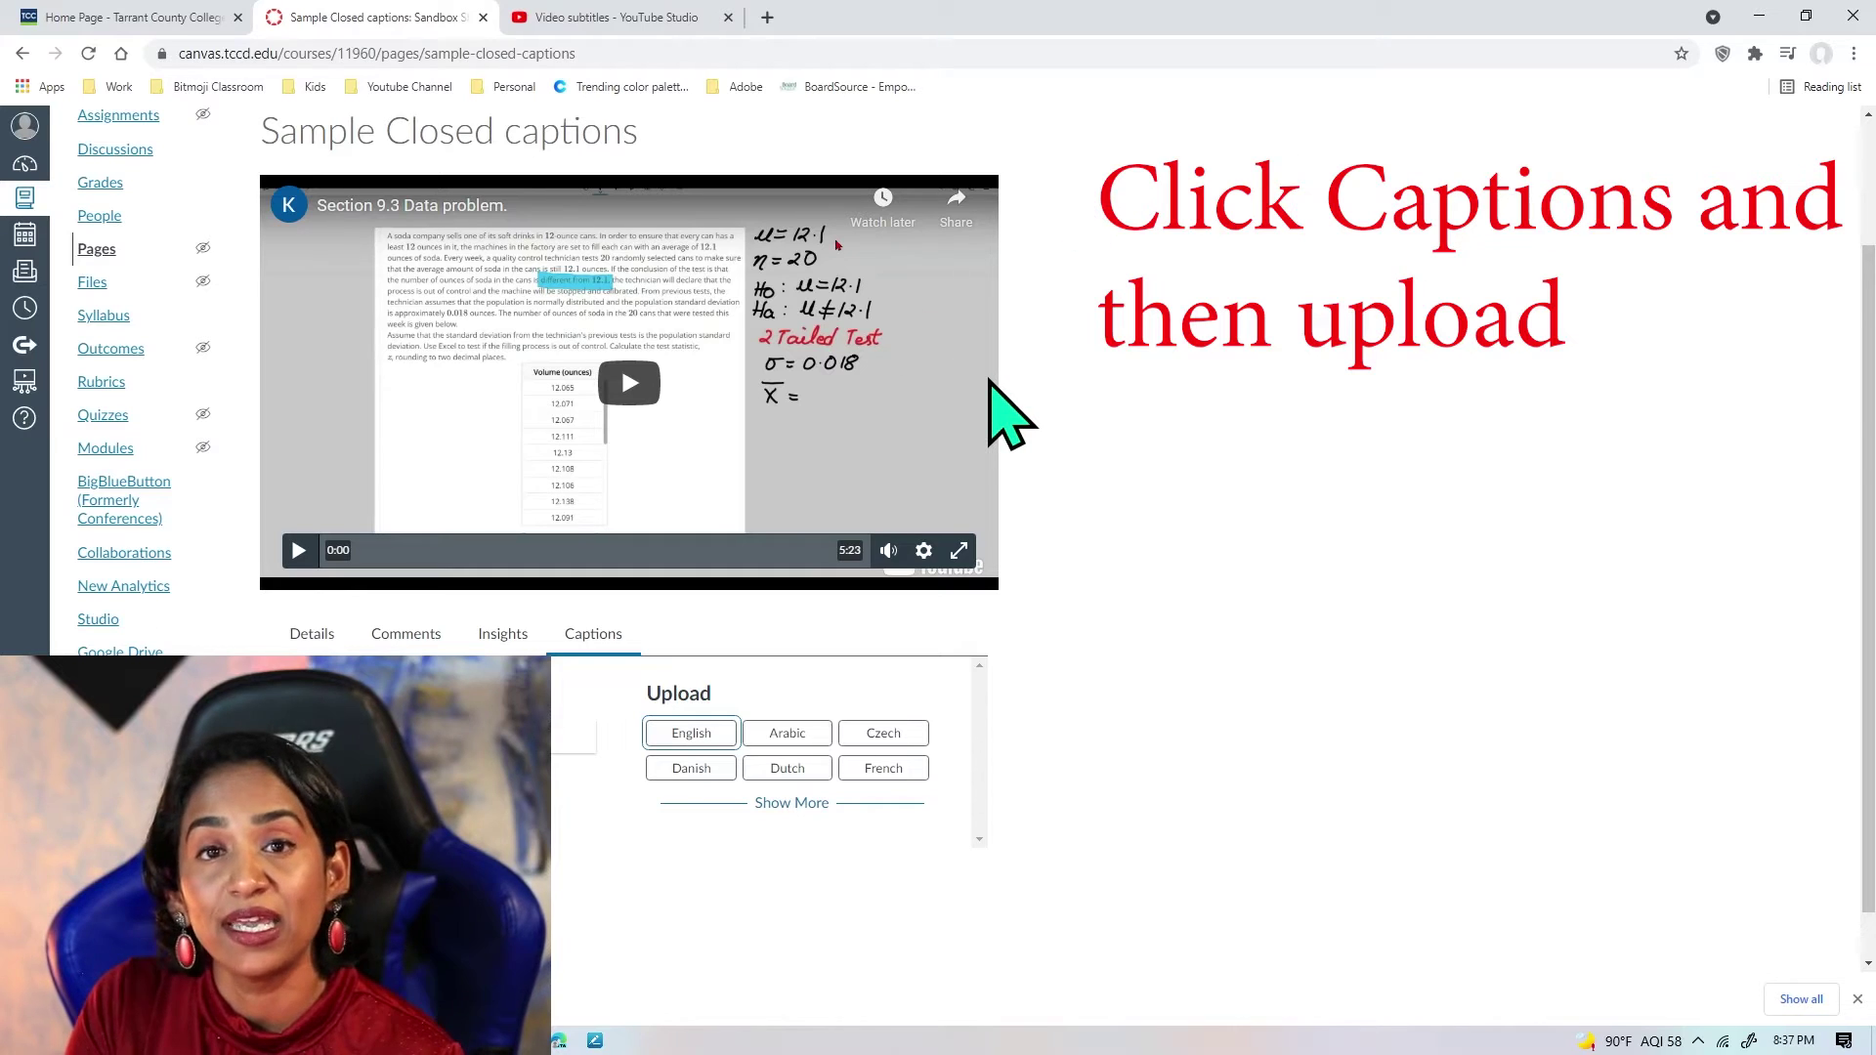
scroll(1335, 637, up, 2)
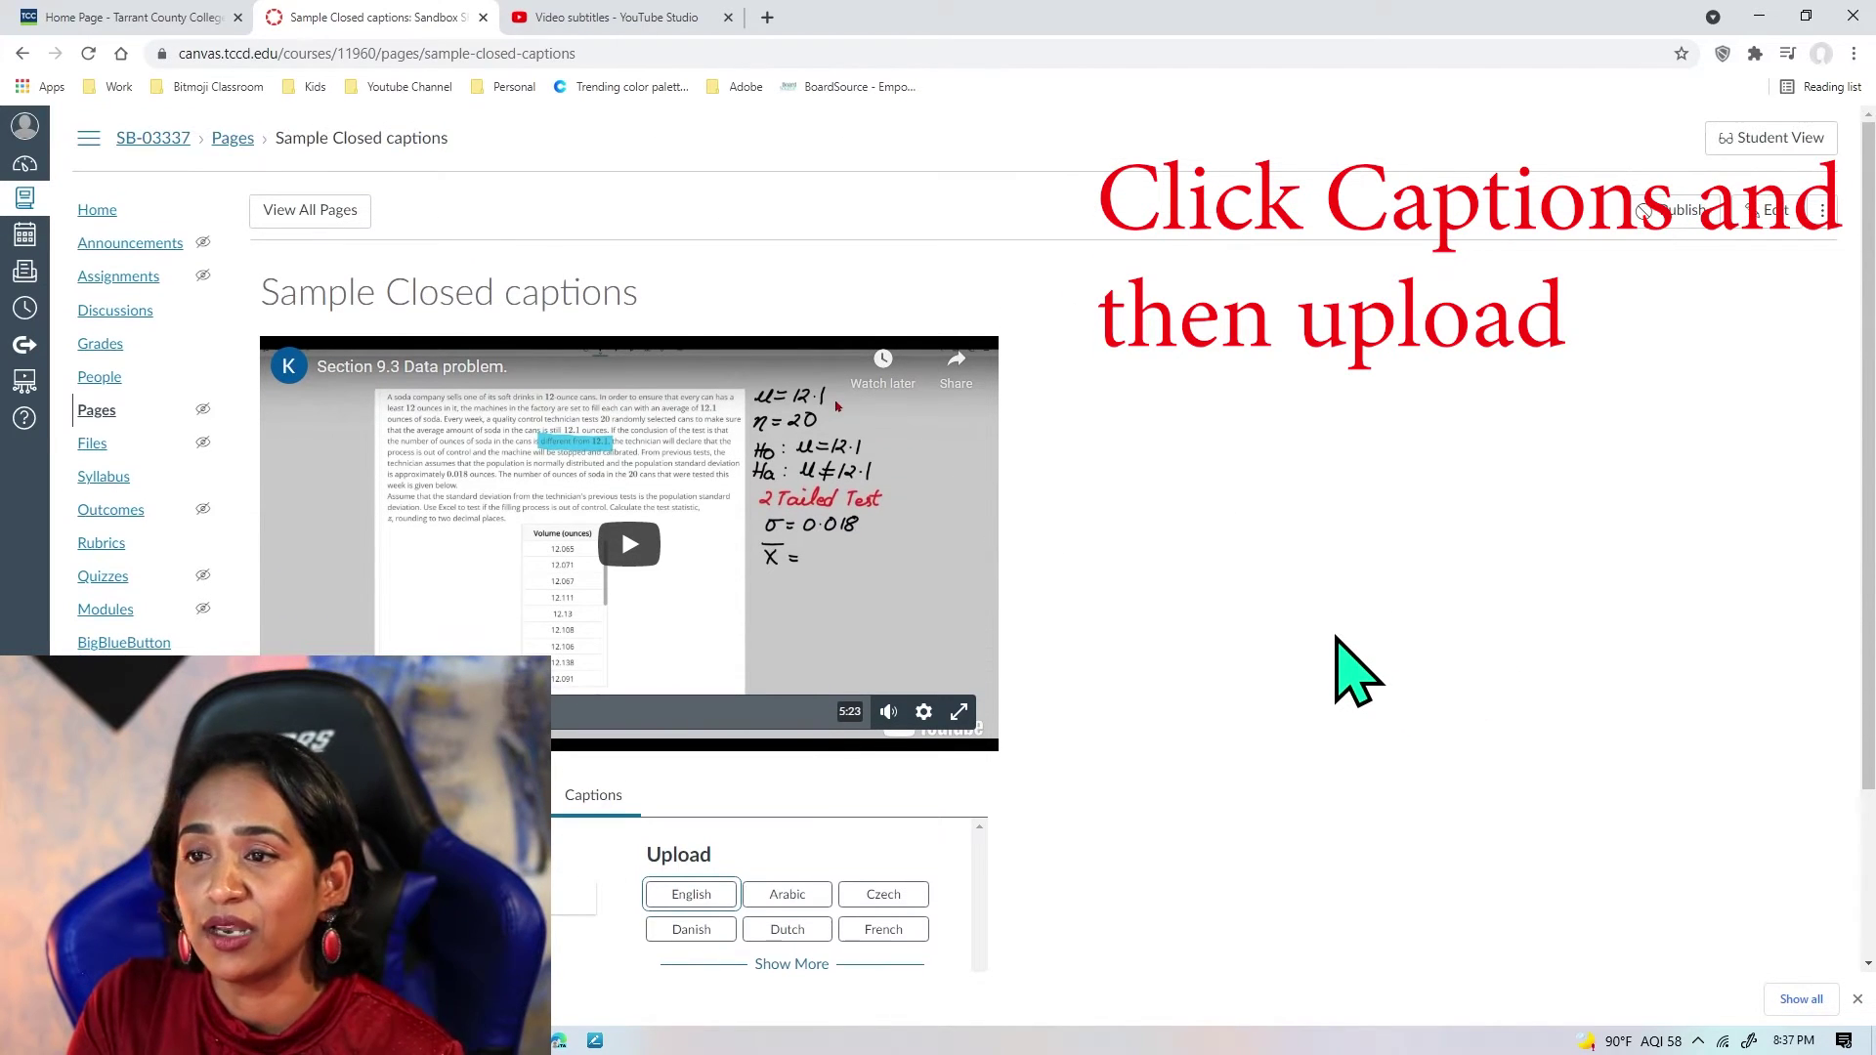
scroll(1339, 645, down, 2)
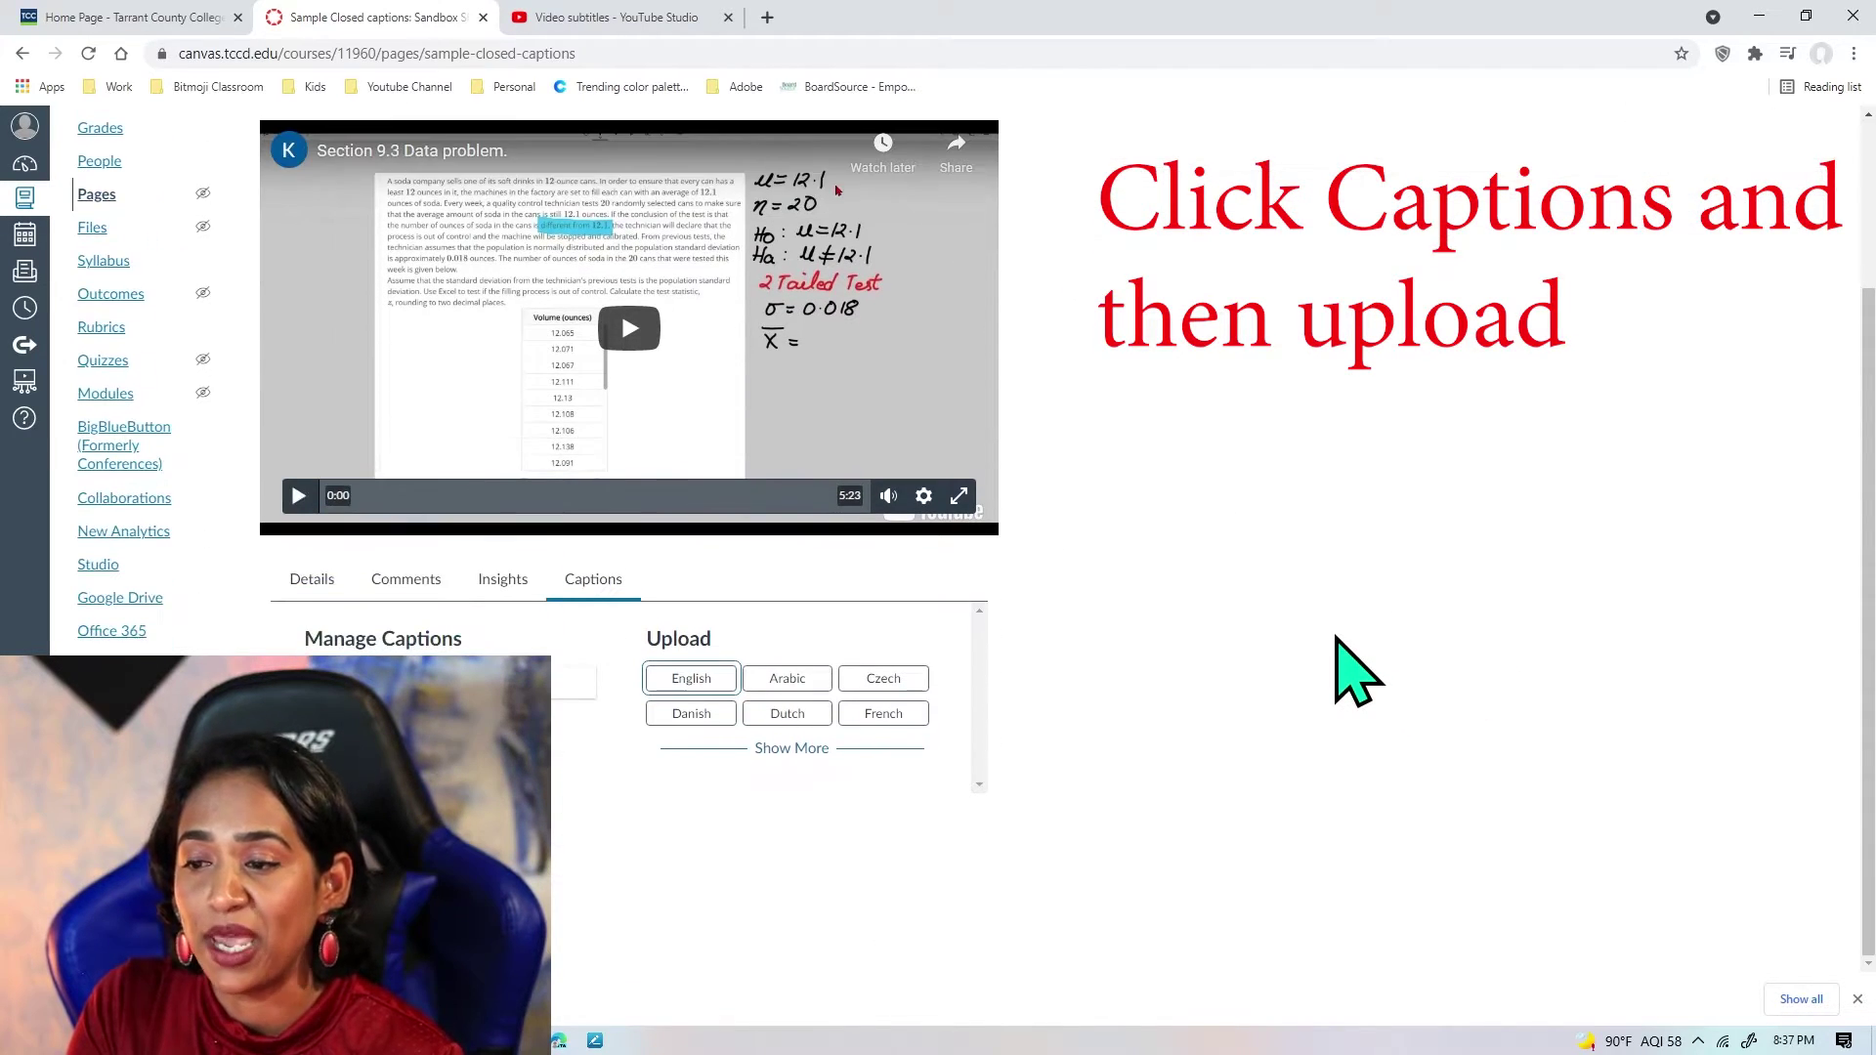
click(691, 679)
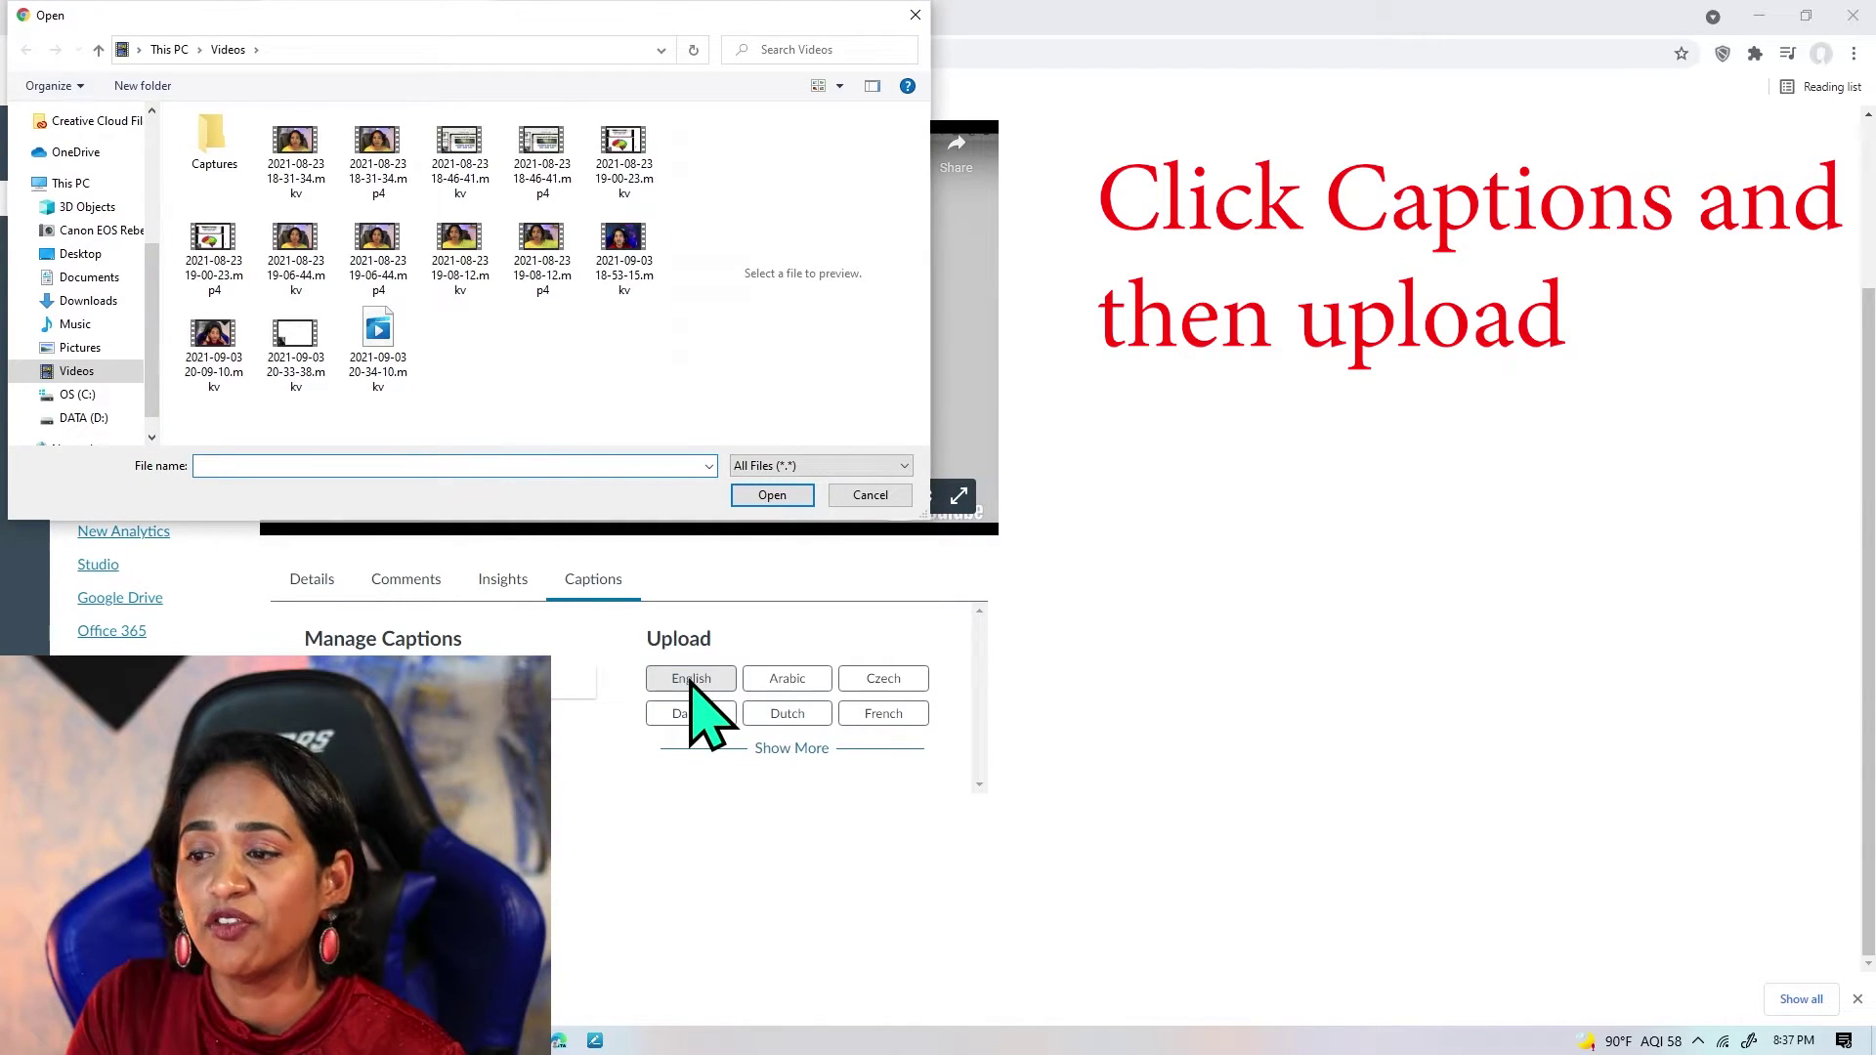
click(90, 301)
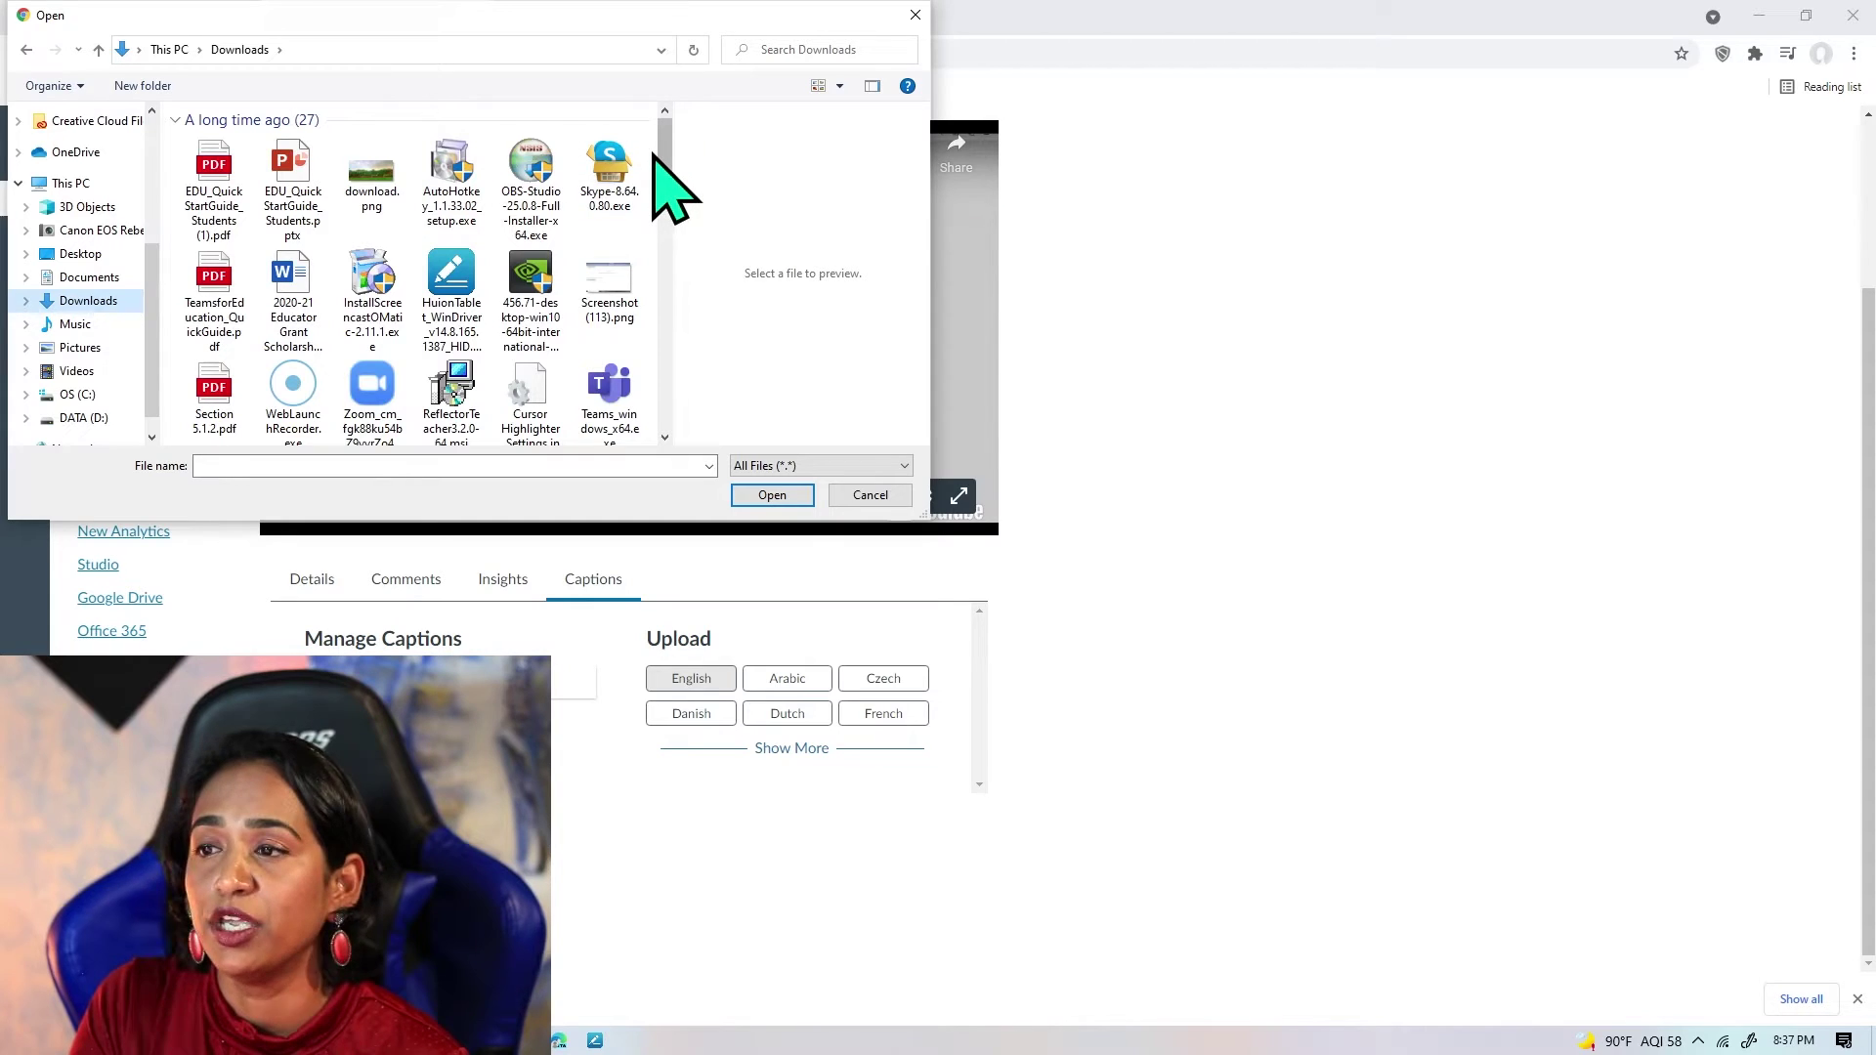
drag(654, 153, 684, 406)
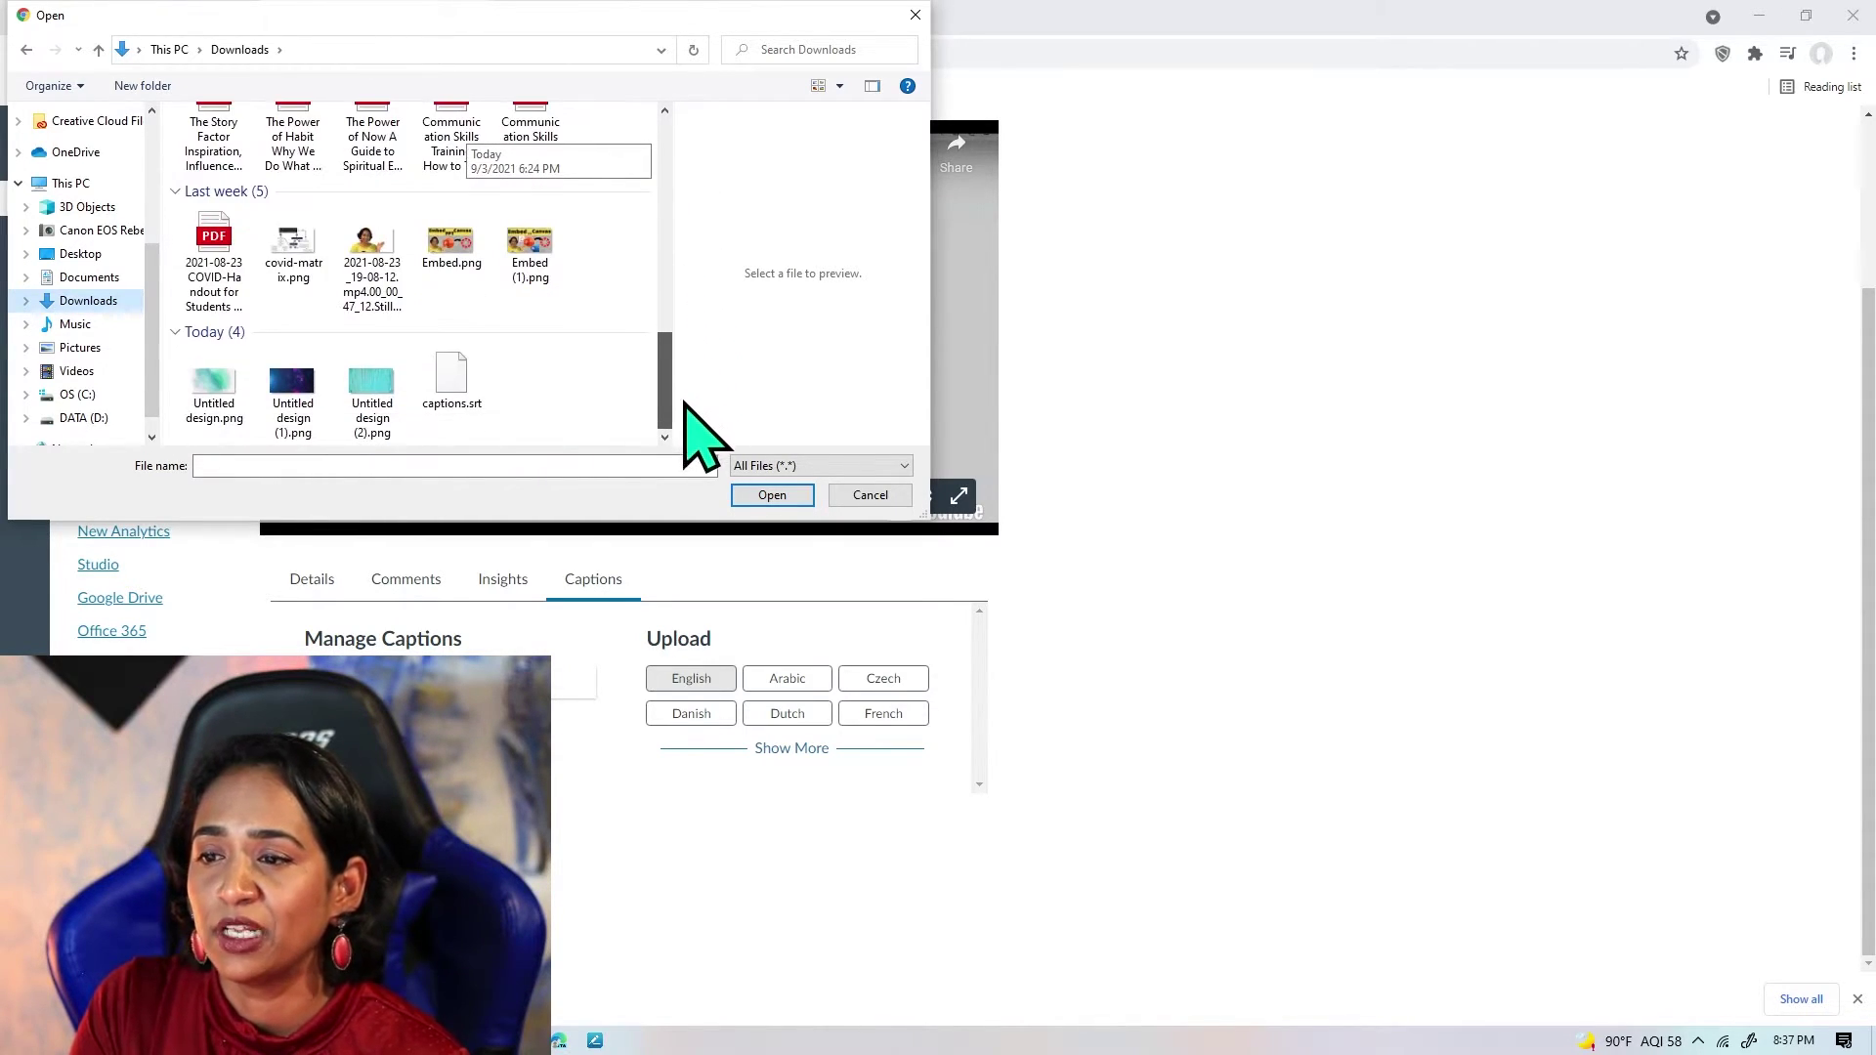
click(452, 376)
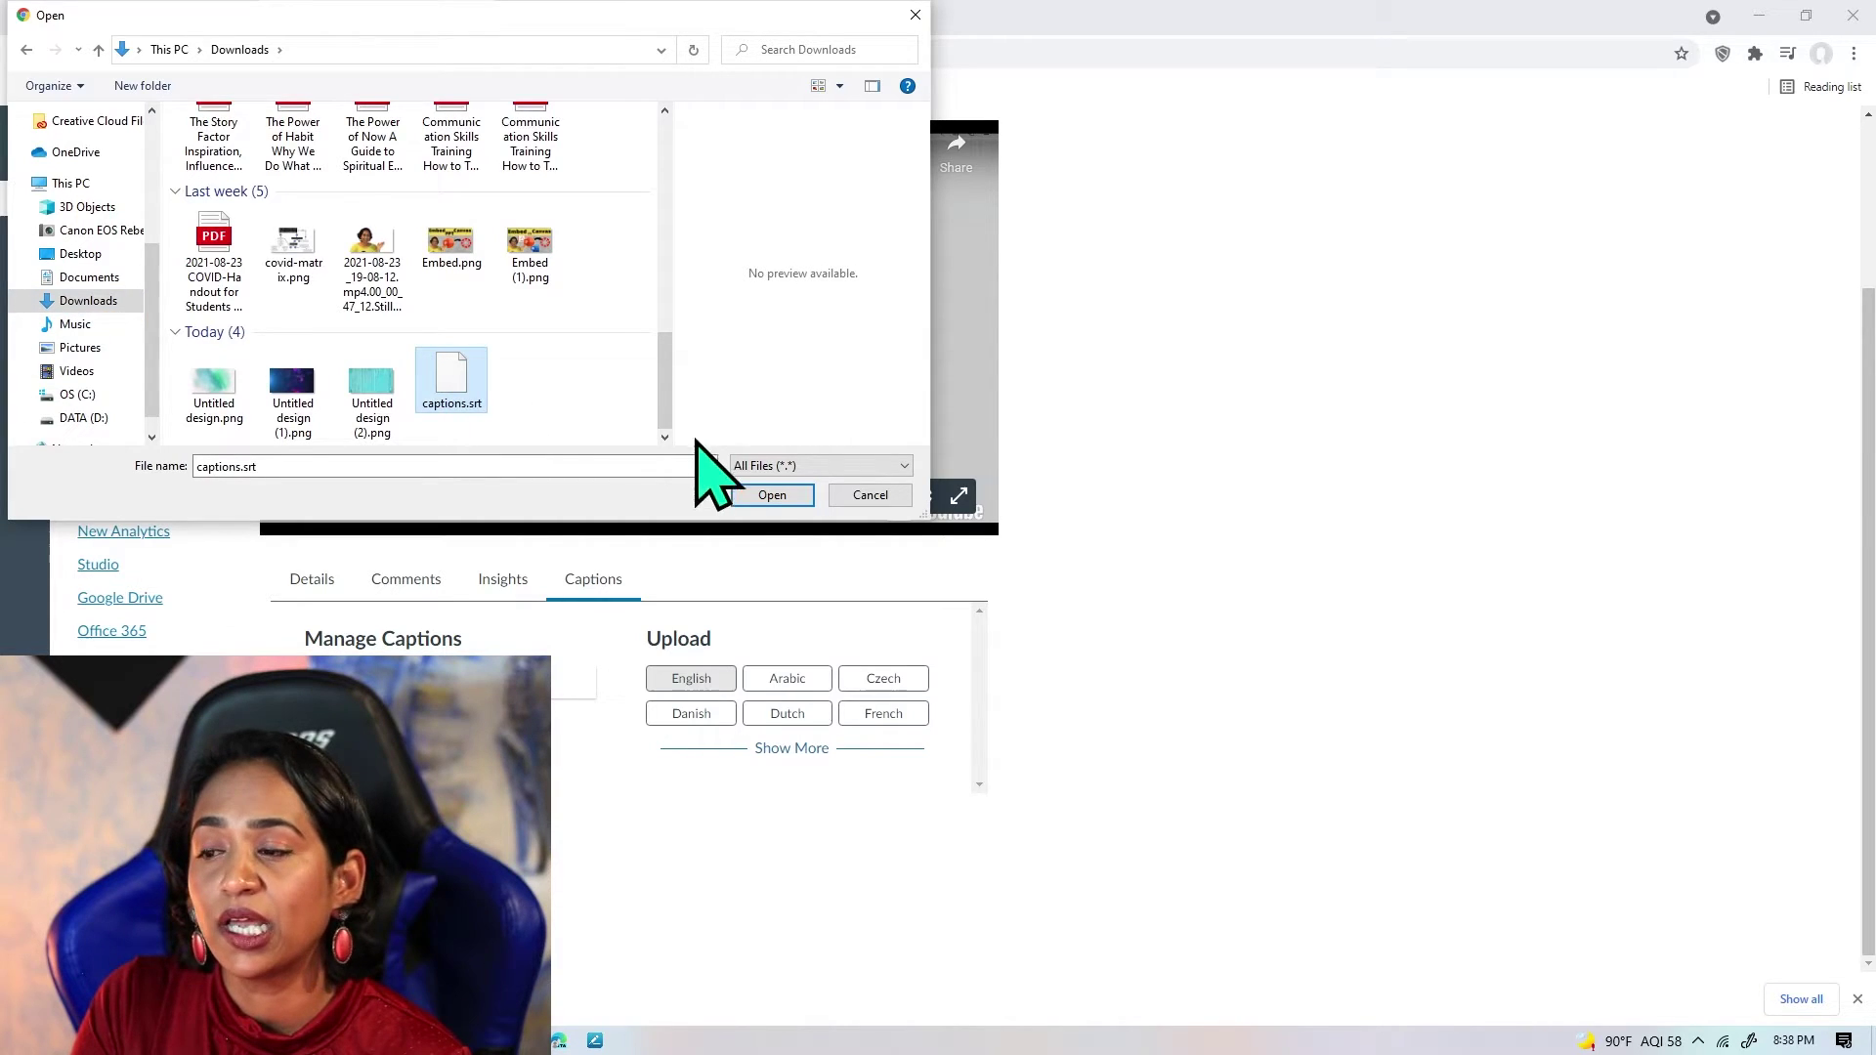
click(767, 498)
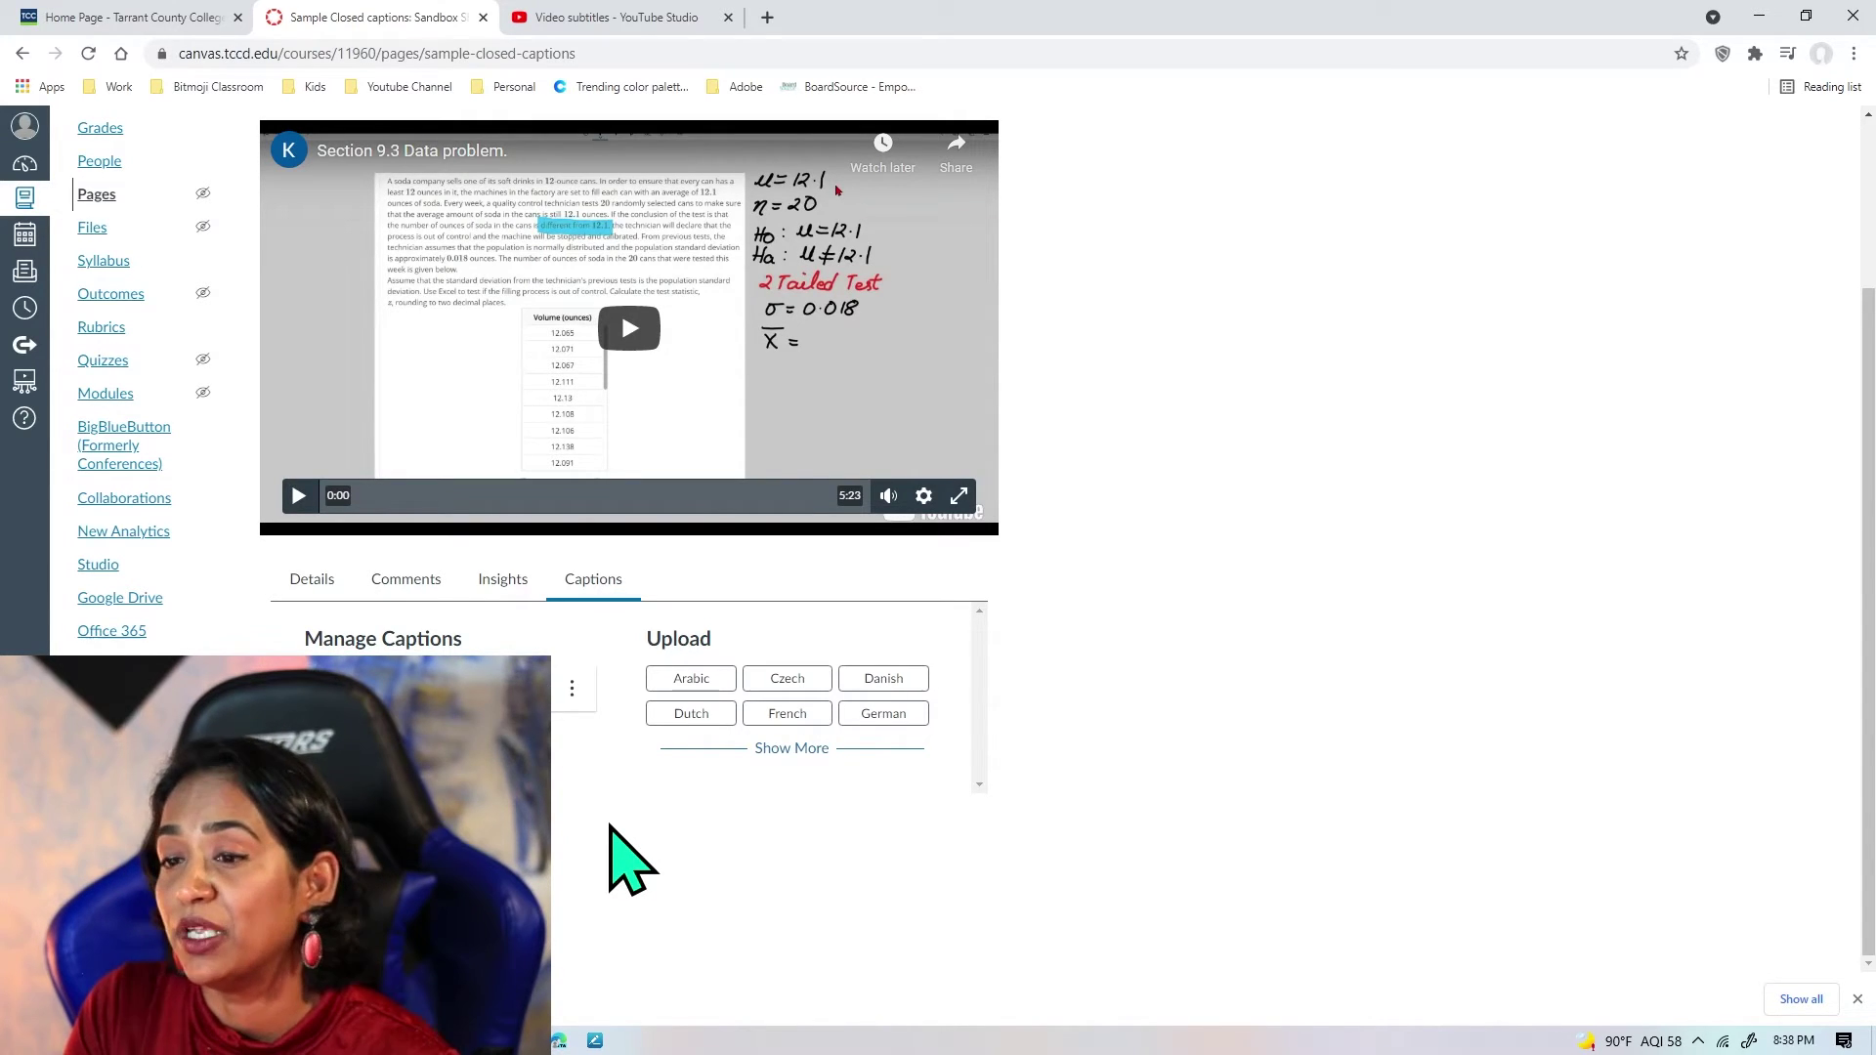
Turn on English captions in the Studio player's settings
click(924, 496)
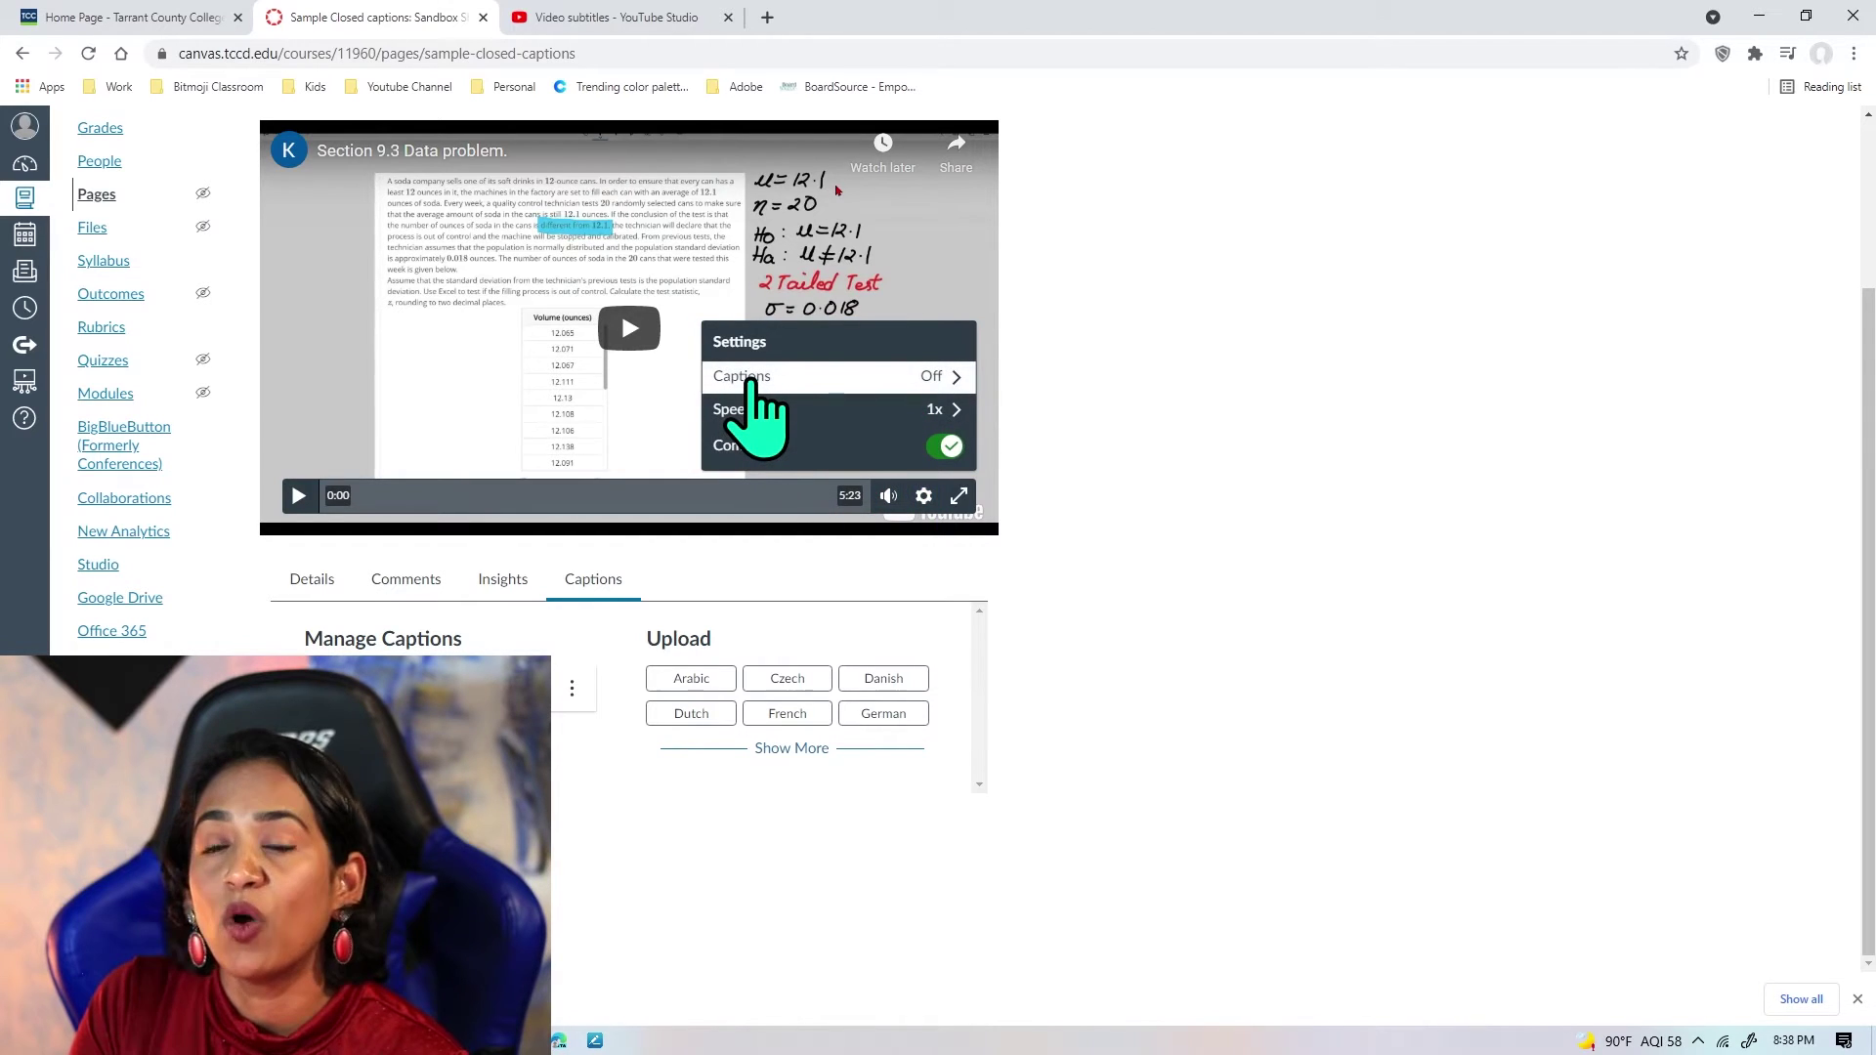
click(935, 381)
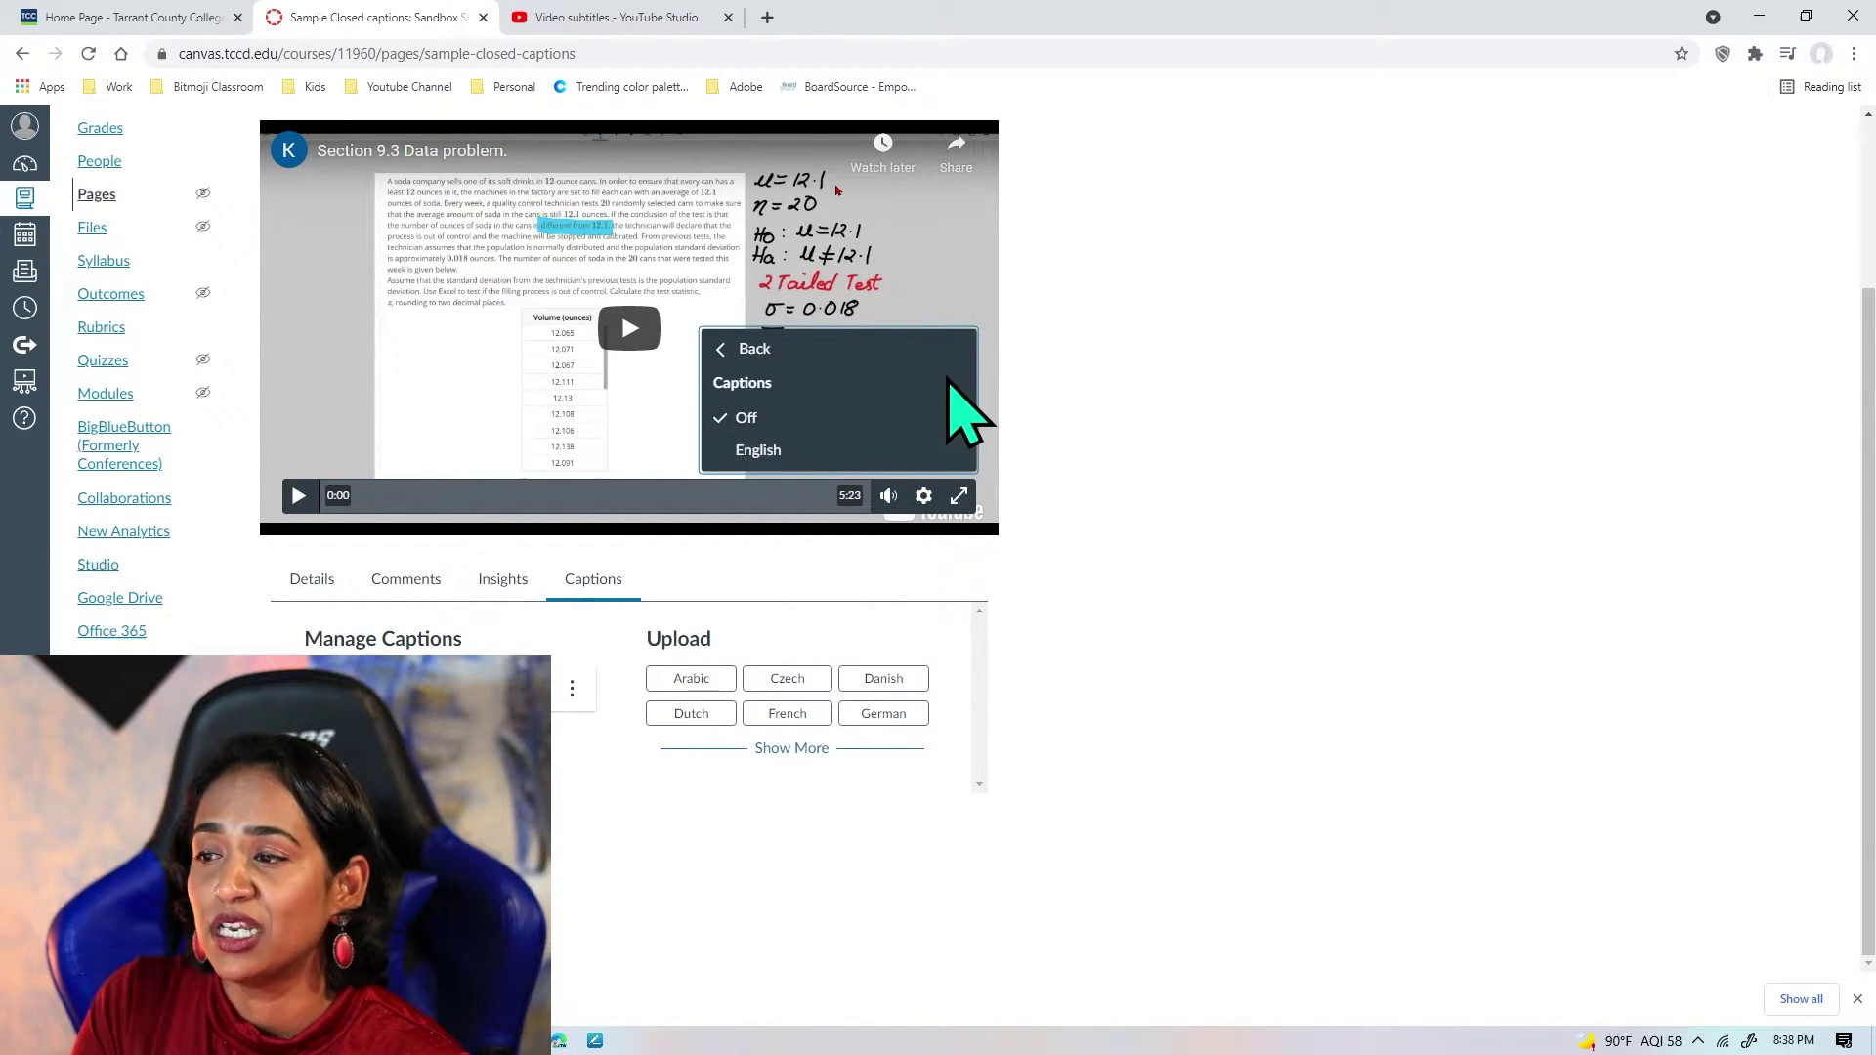
click(754, 451)
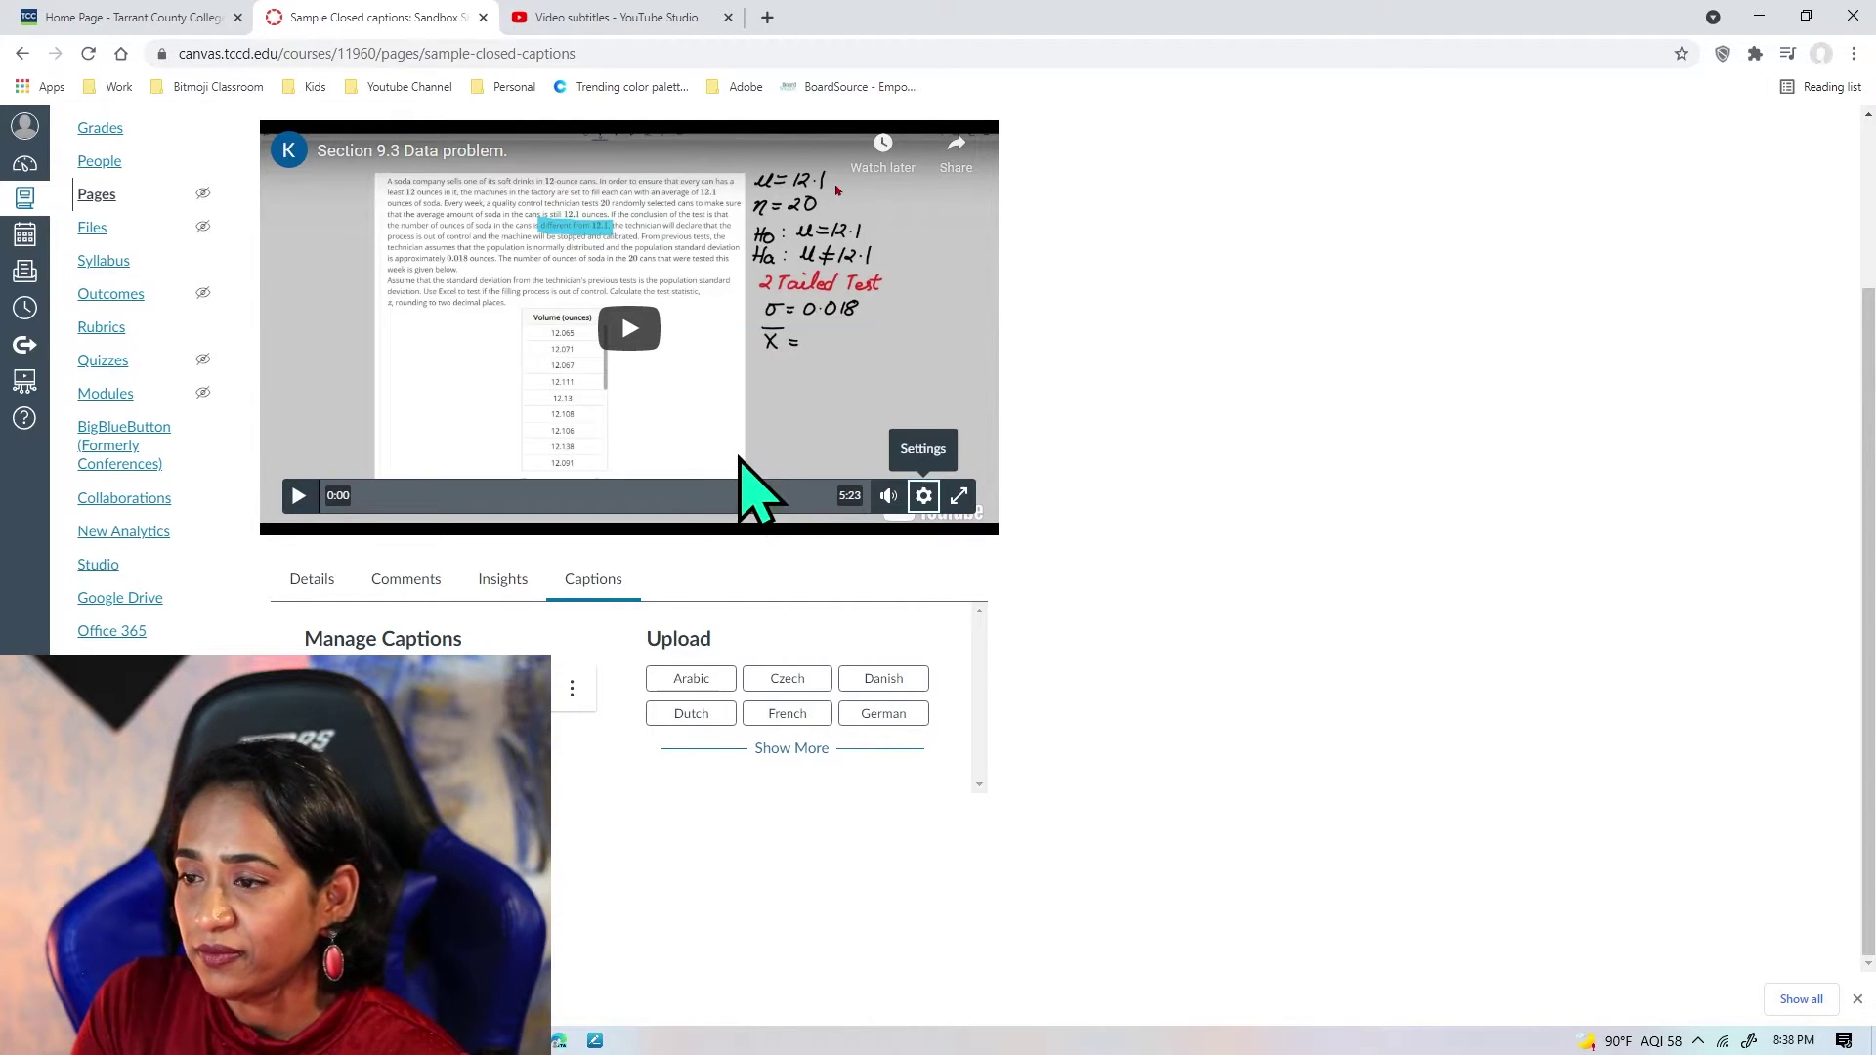
Play the video with the volume lowered to about half
click(298, 495)
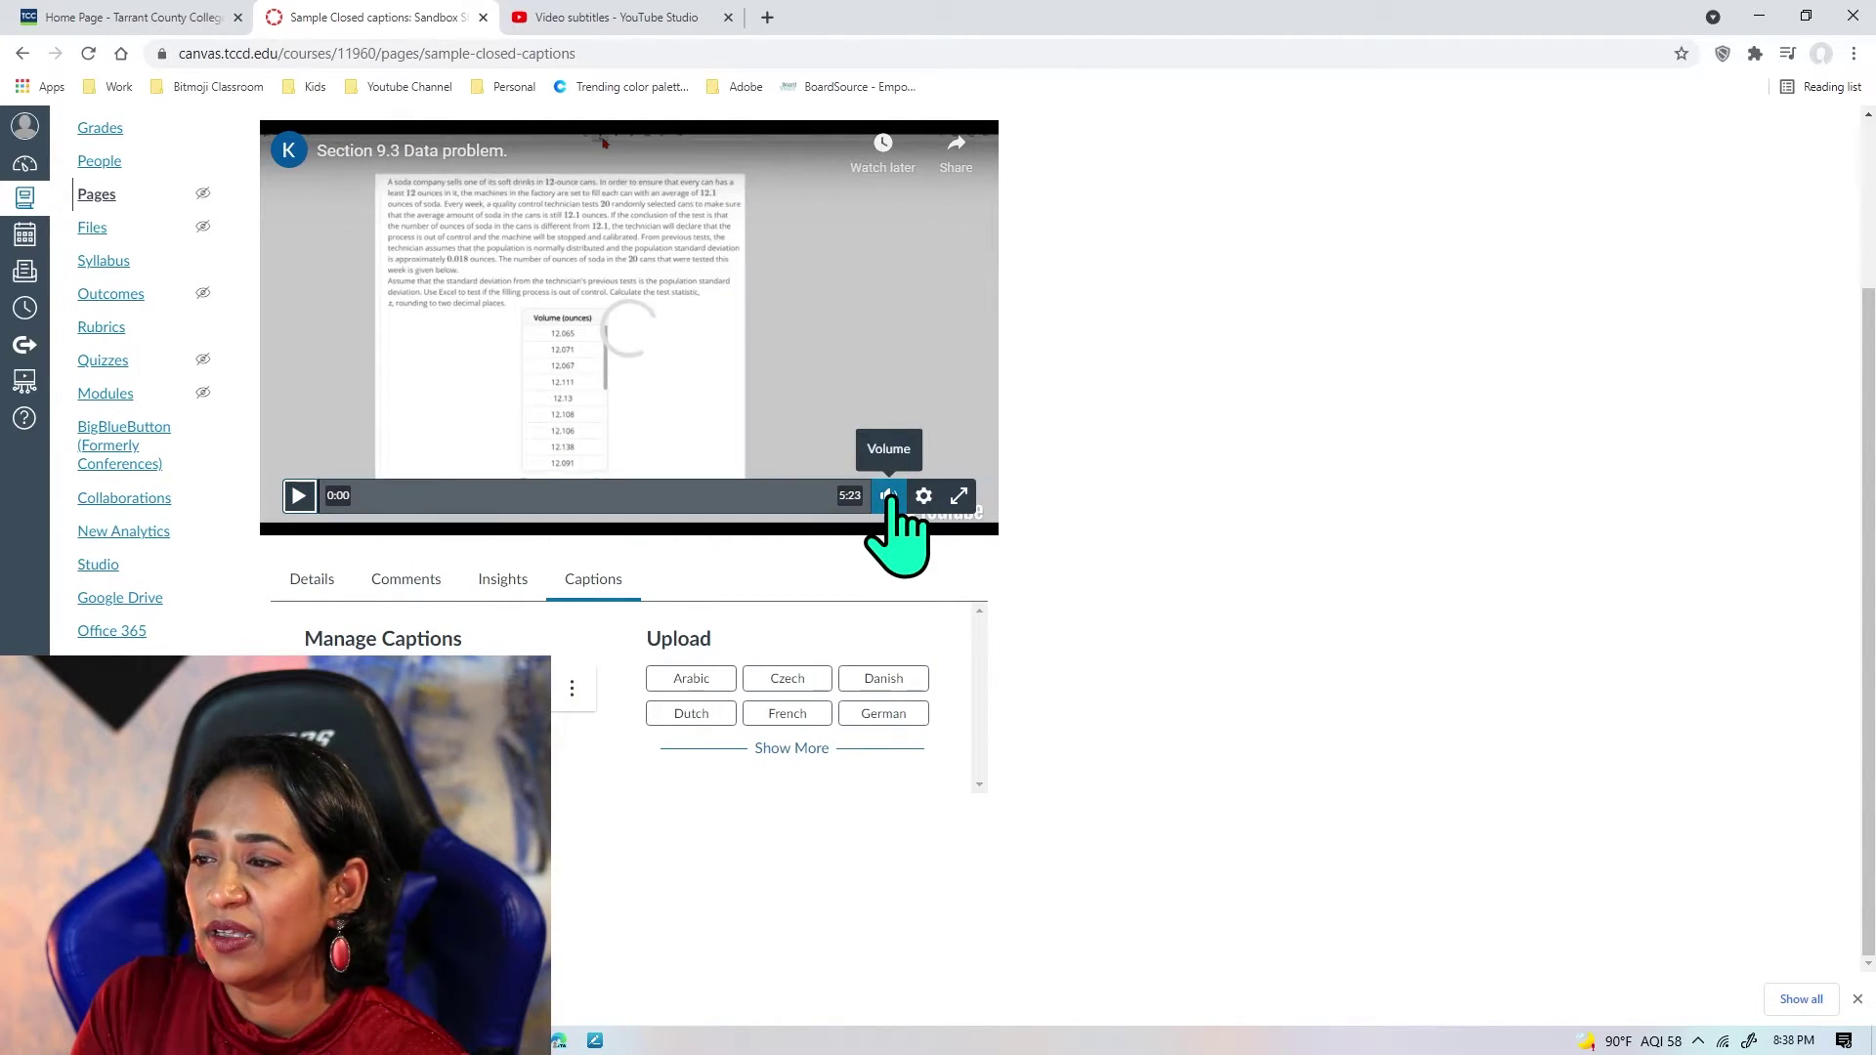
drag(872, 445, 708, 459)
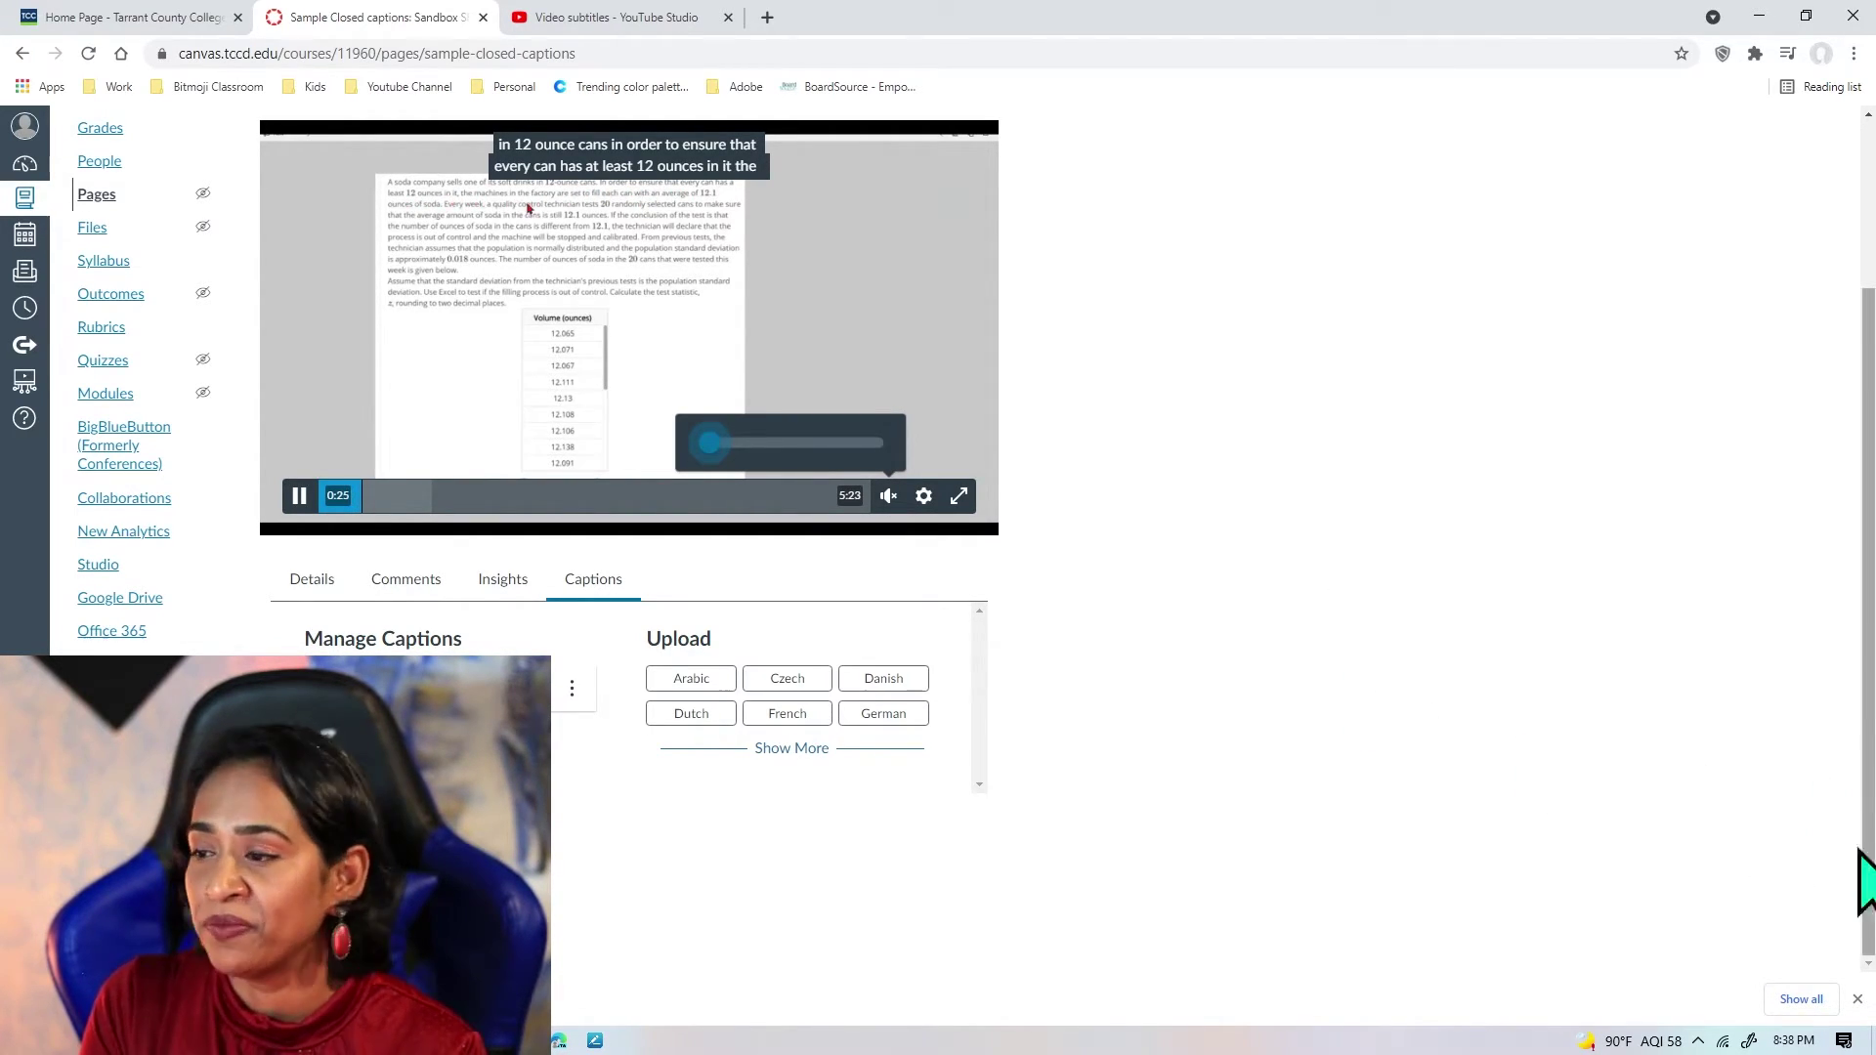
scroll(1769, 333, up, 2)
Start editing the Sample Closed captions page and bring up the YouTube embedding tool
click(1767, 210)
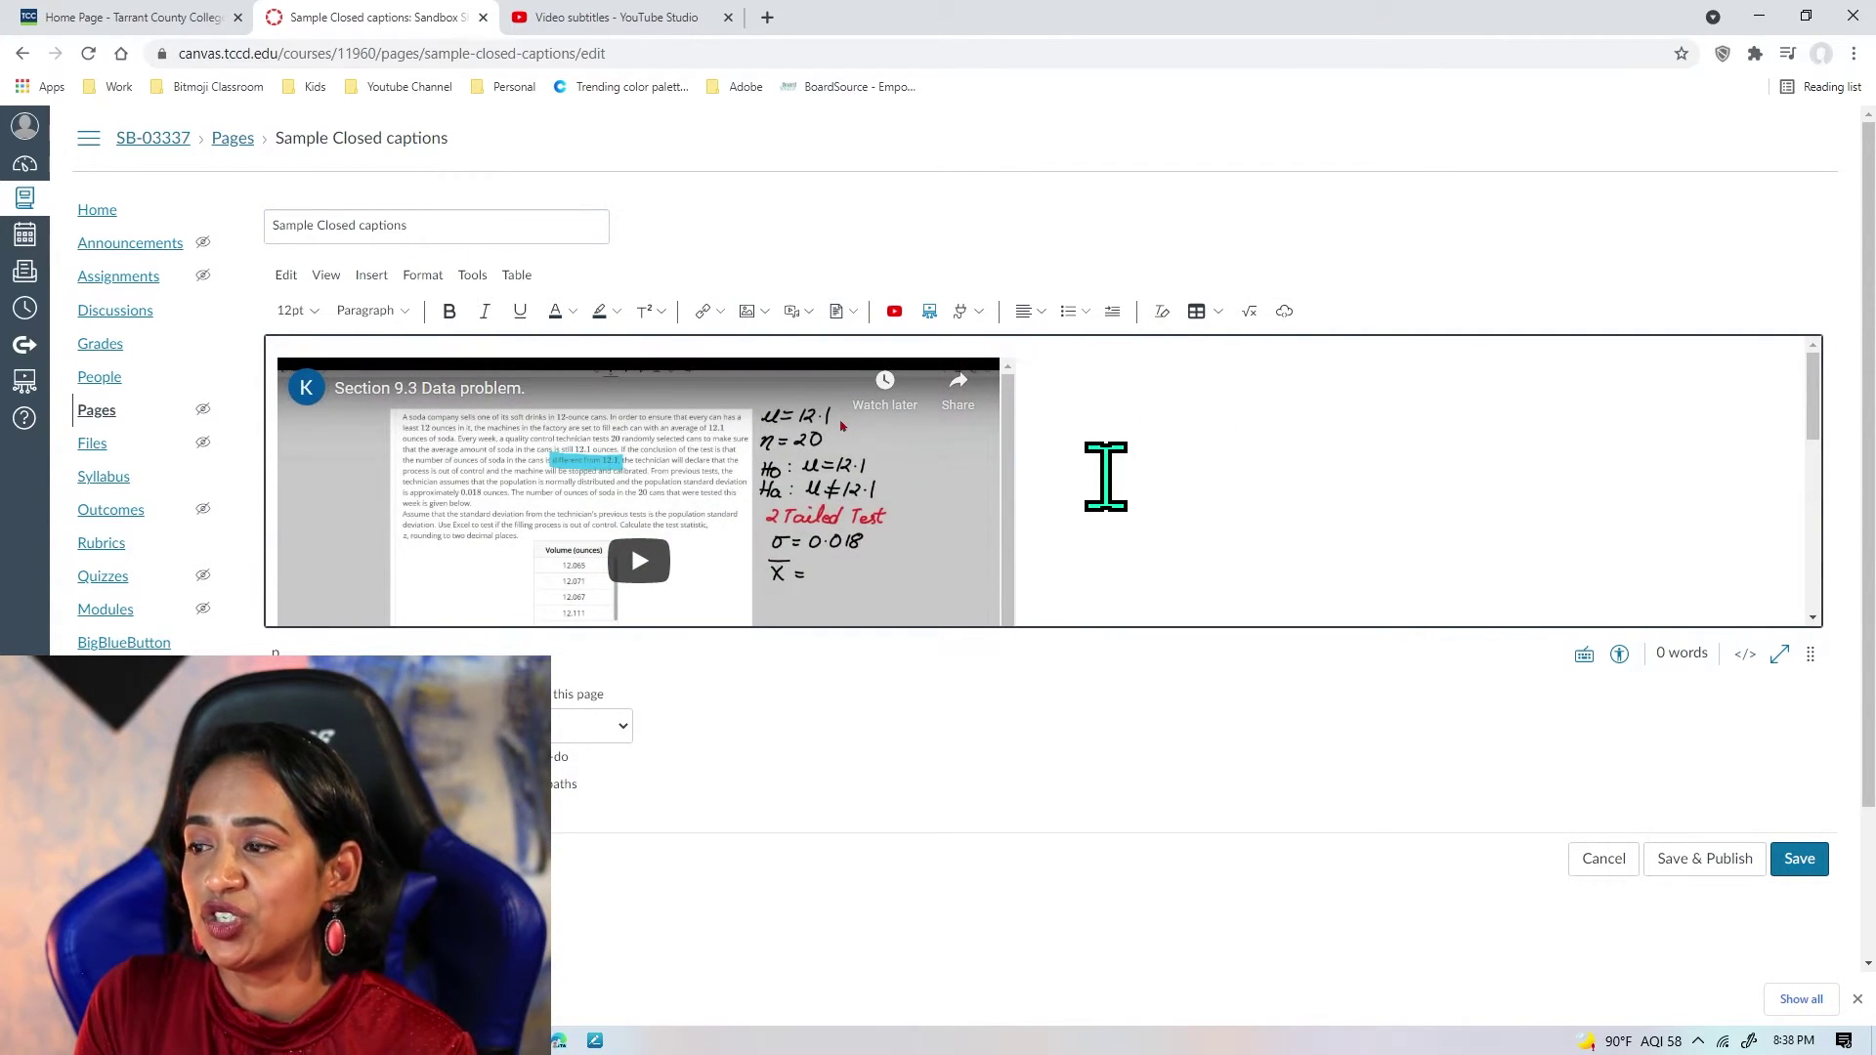
click(895, 313)
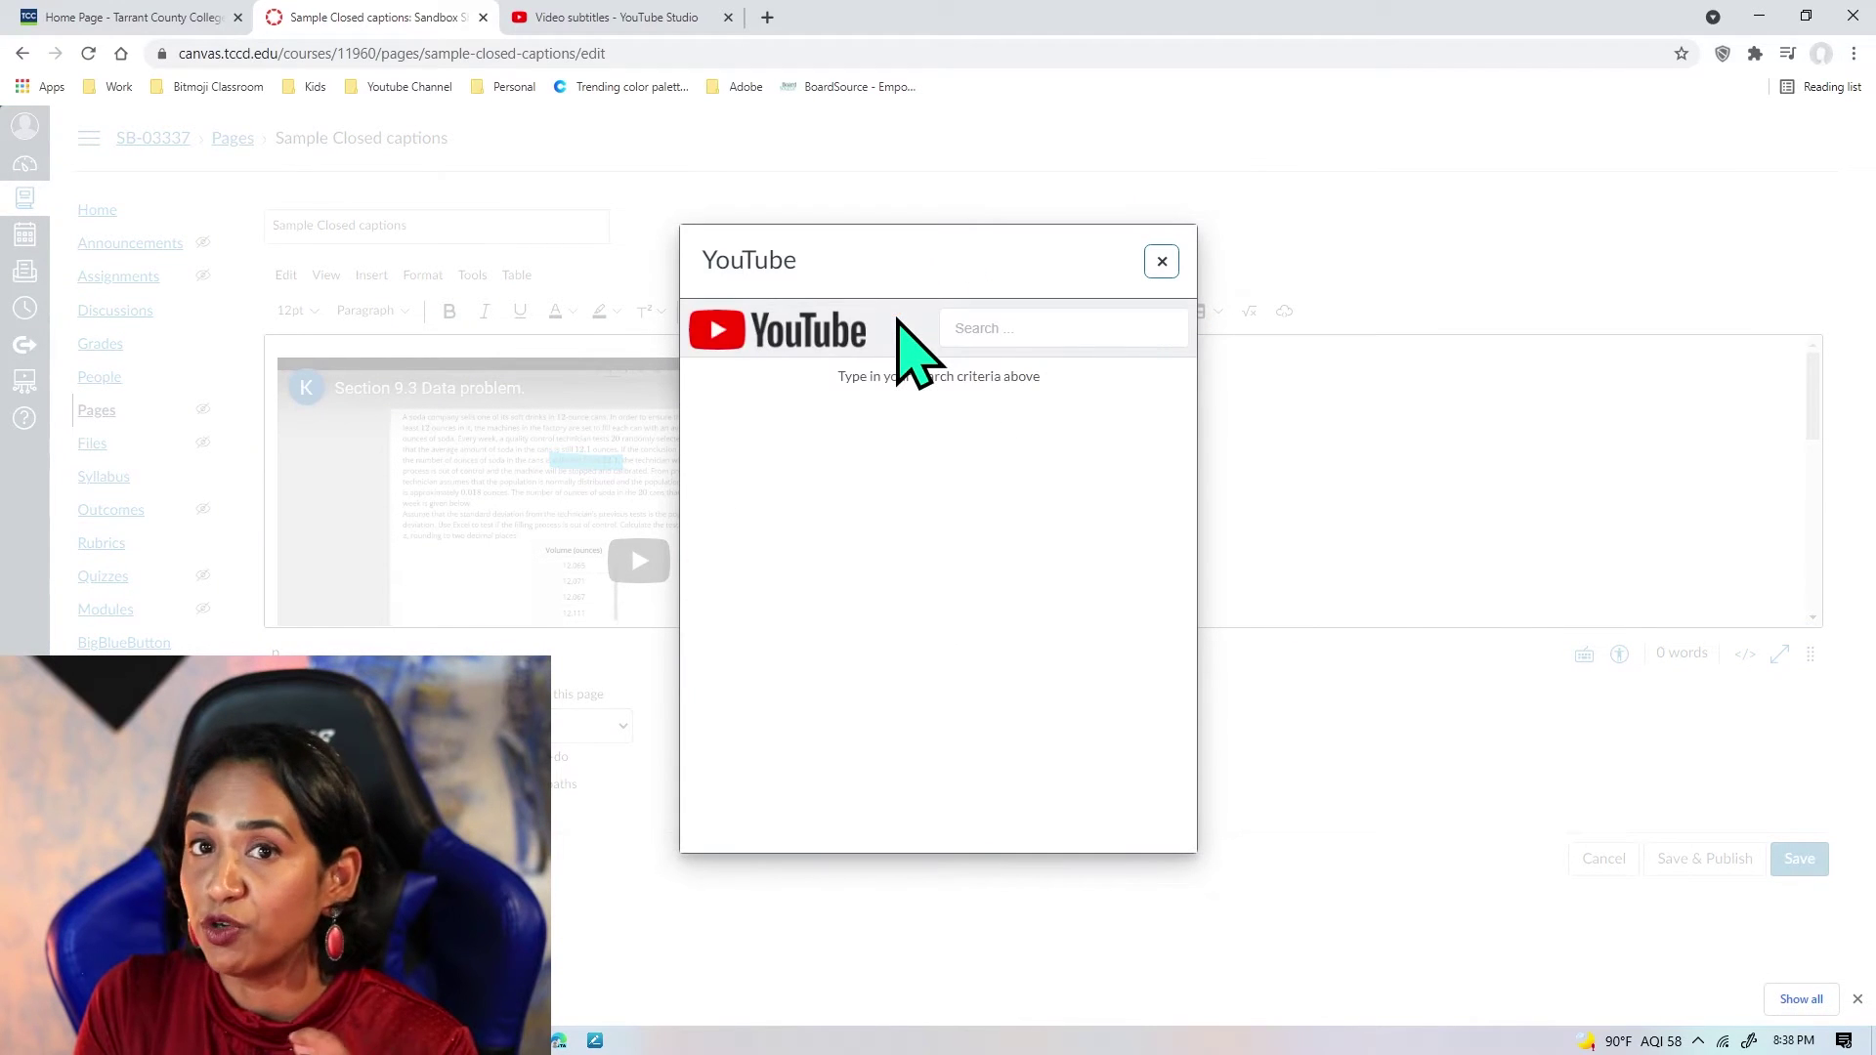
click(1162, 261)
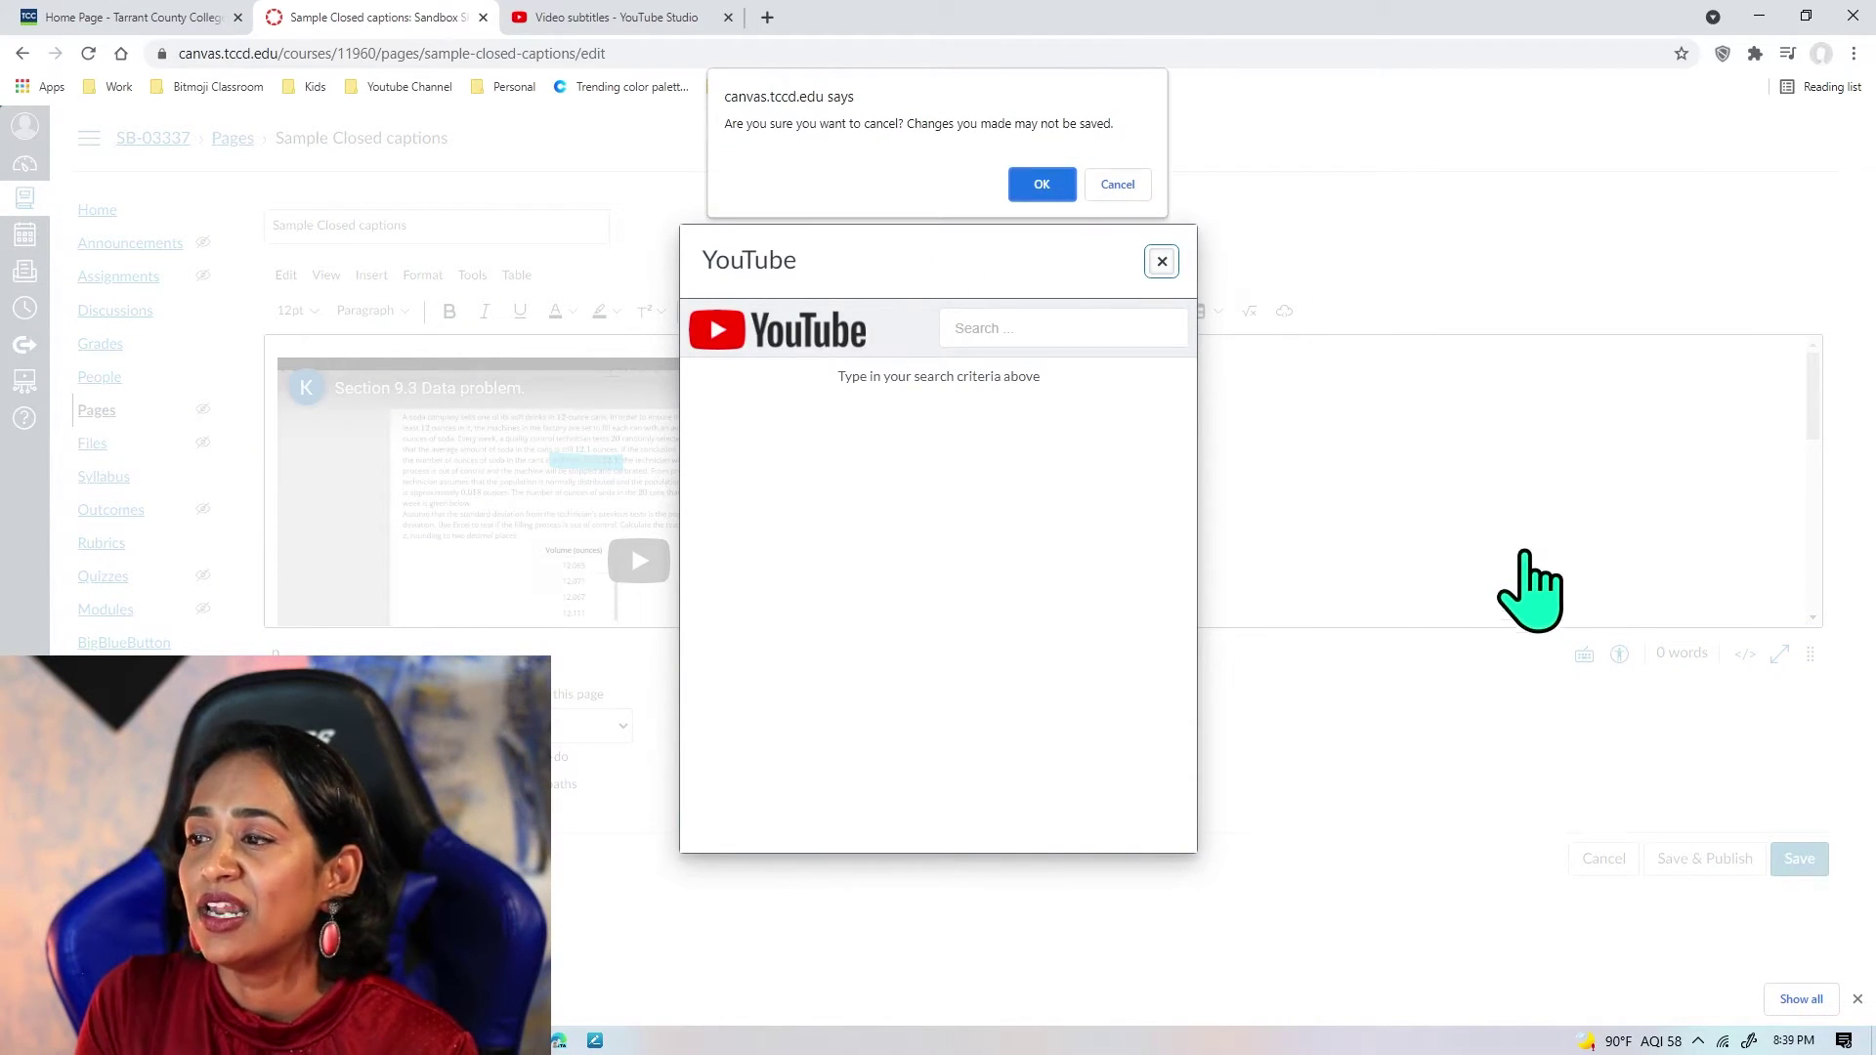
click(1042, 184)
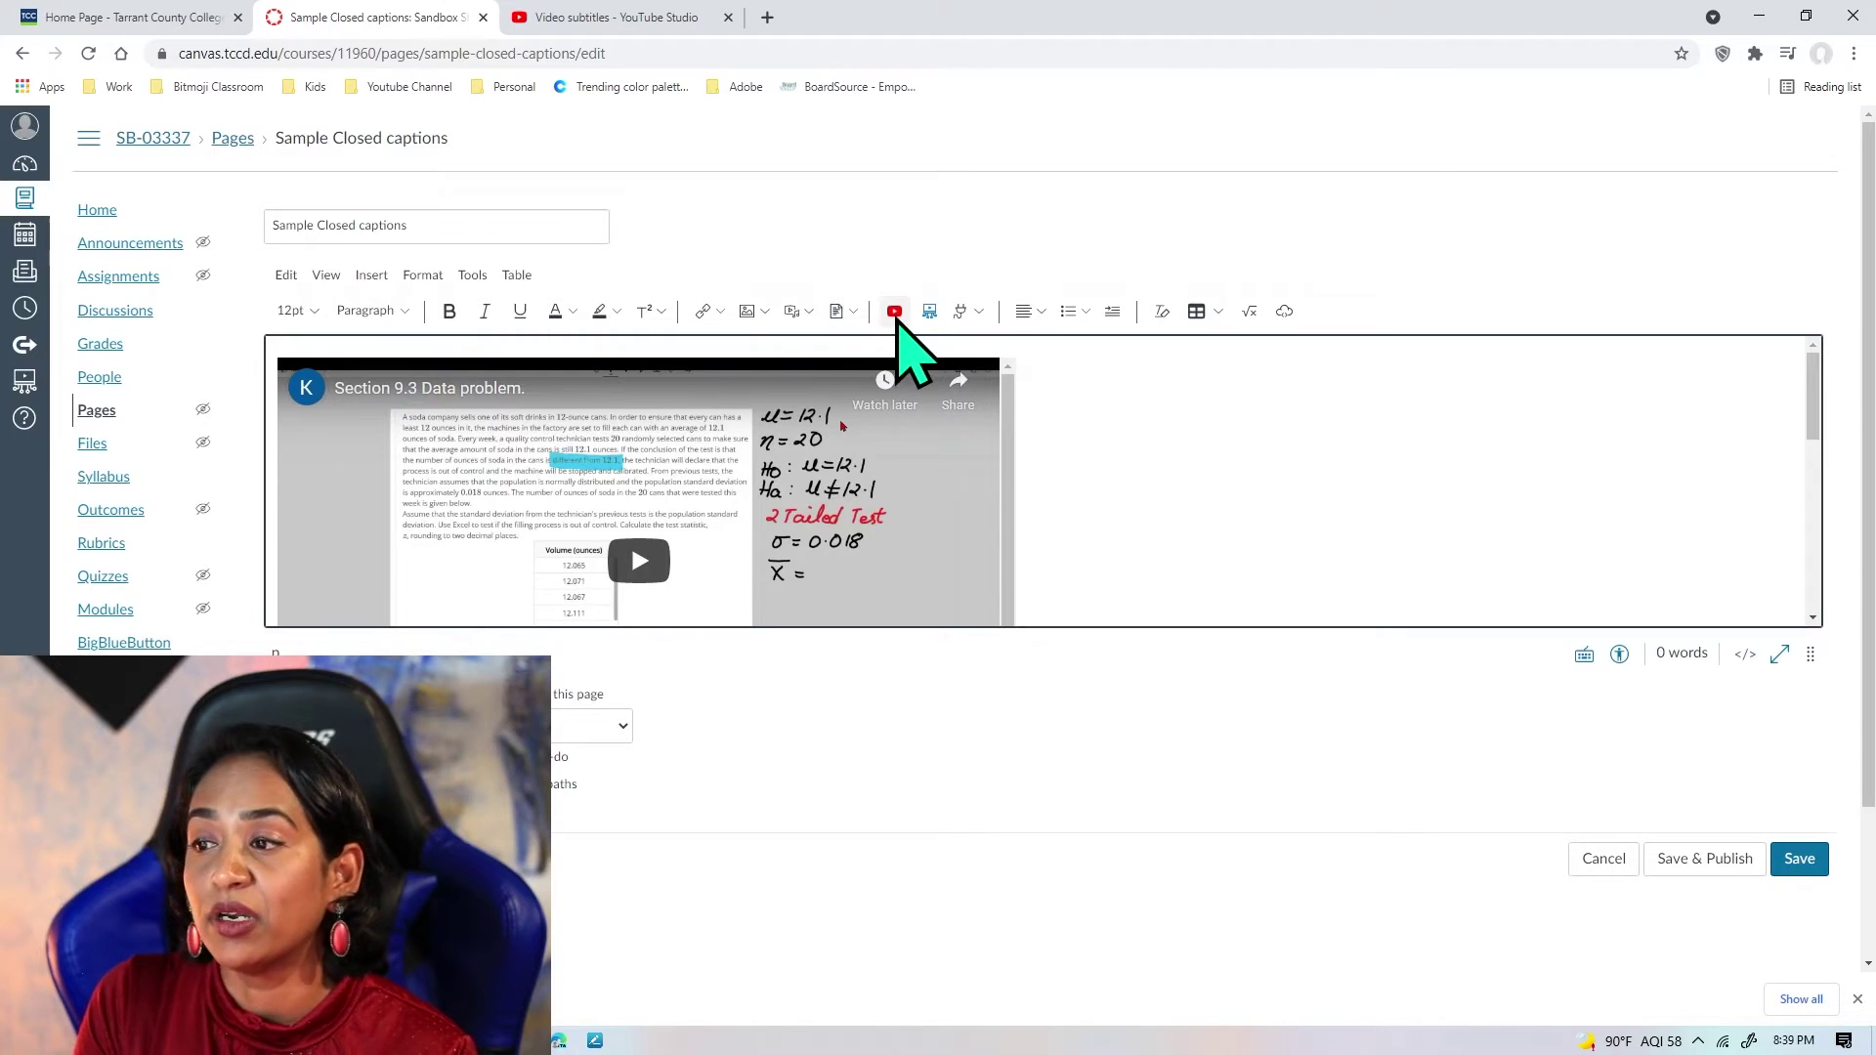
click(894, 311)
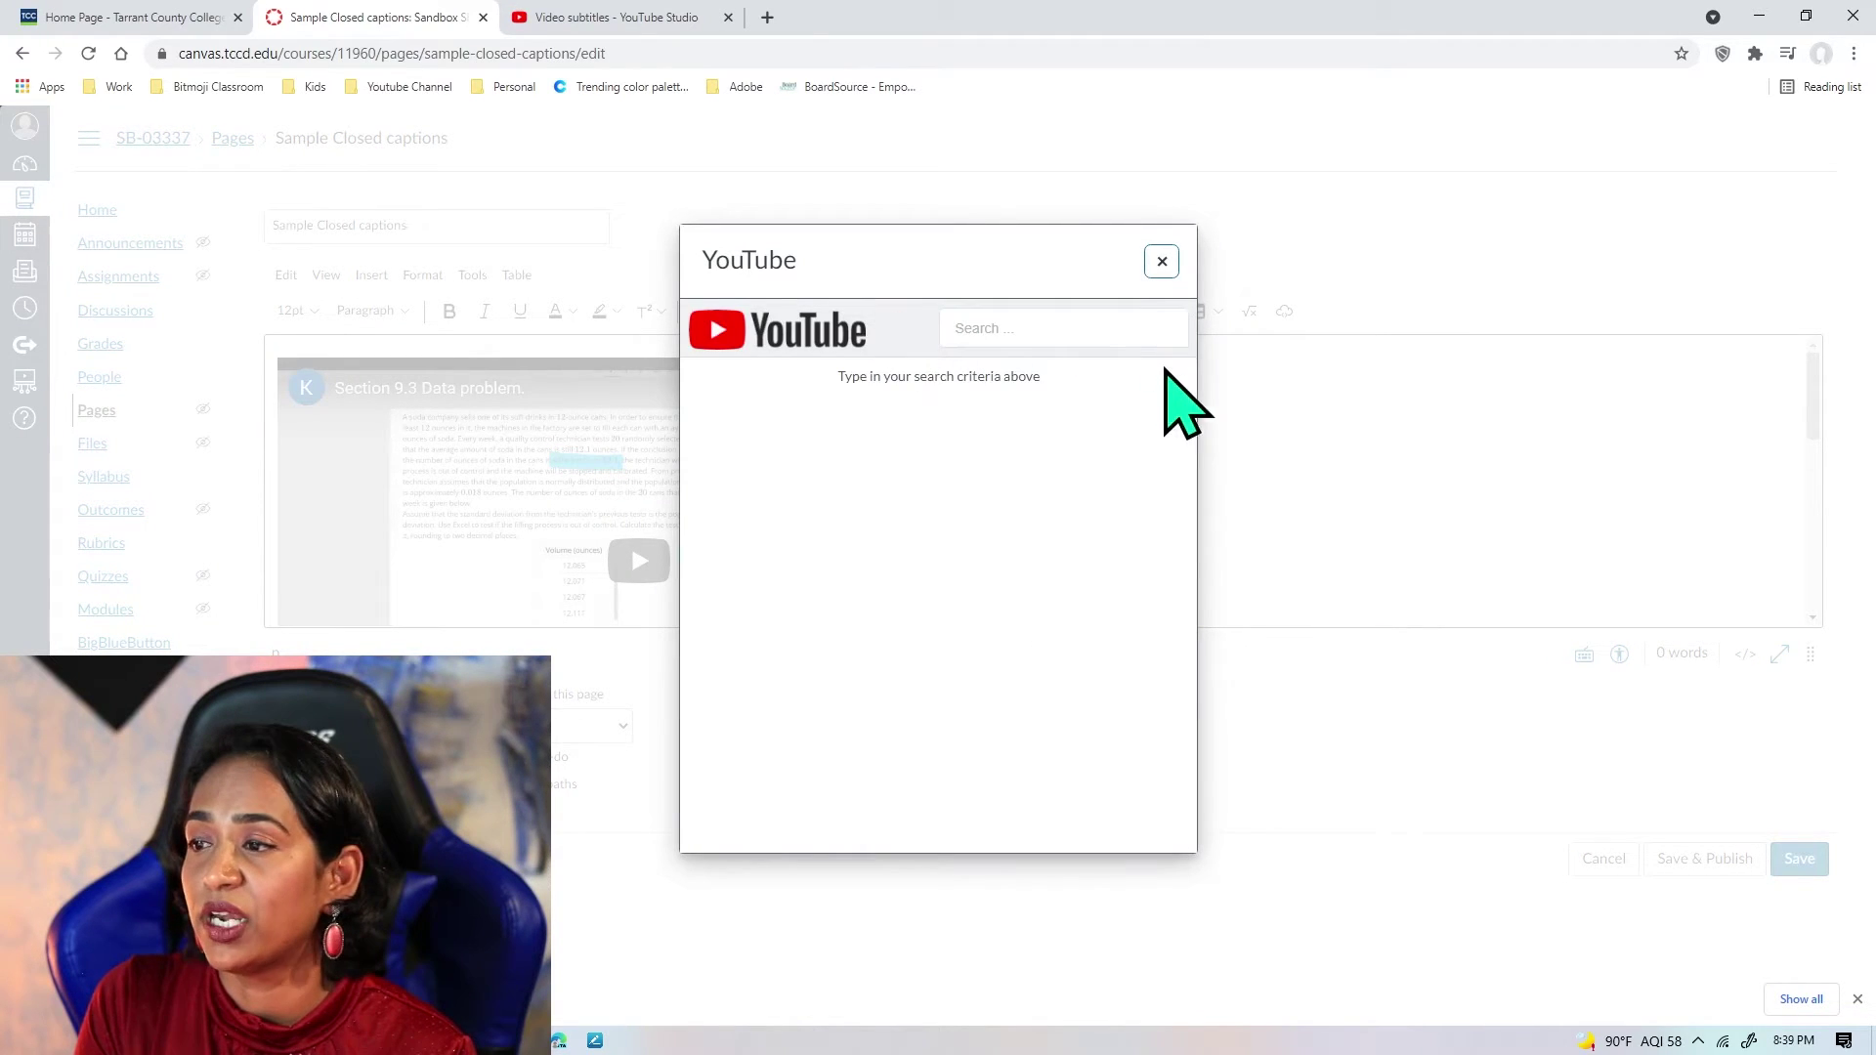
Search the pasted youtu.be link, embed Section 9.3 Data problem at medium size, and save
click(1133, 337)
key(ctrl+v)
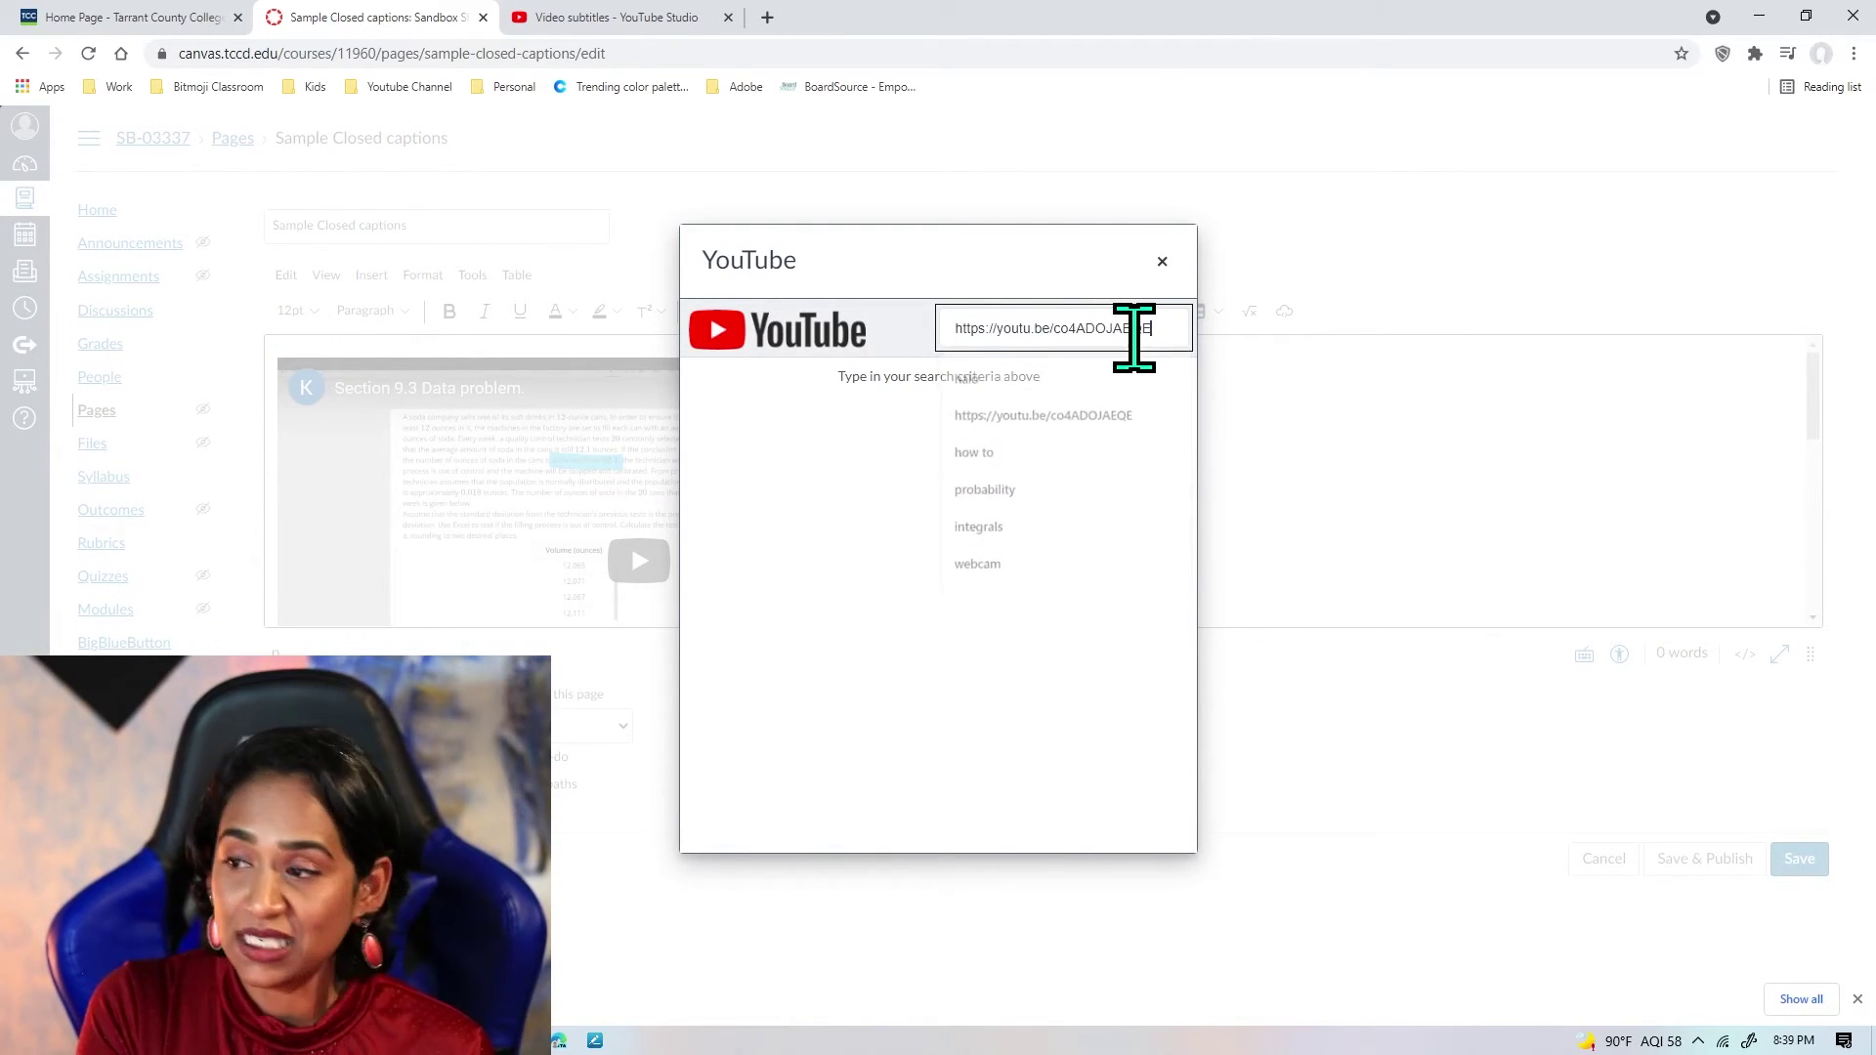
key(Return)
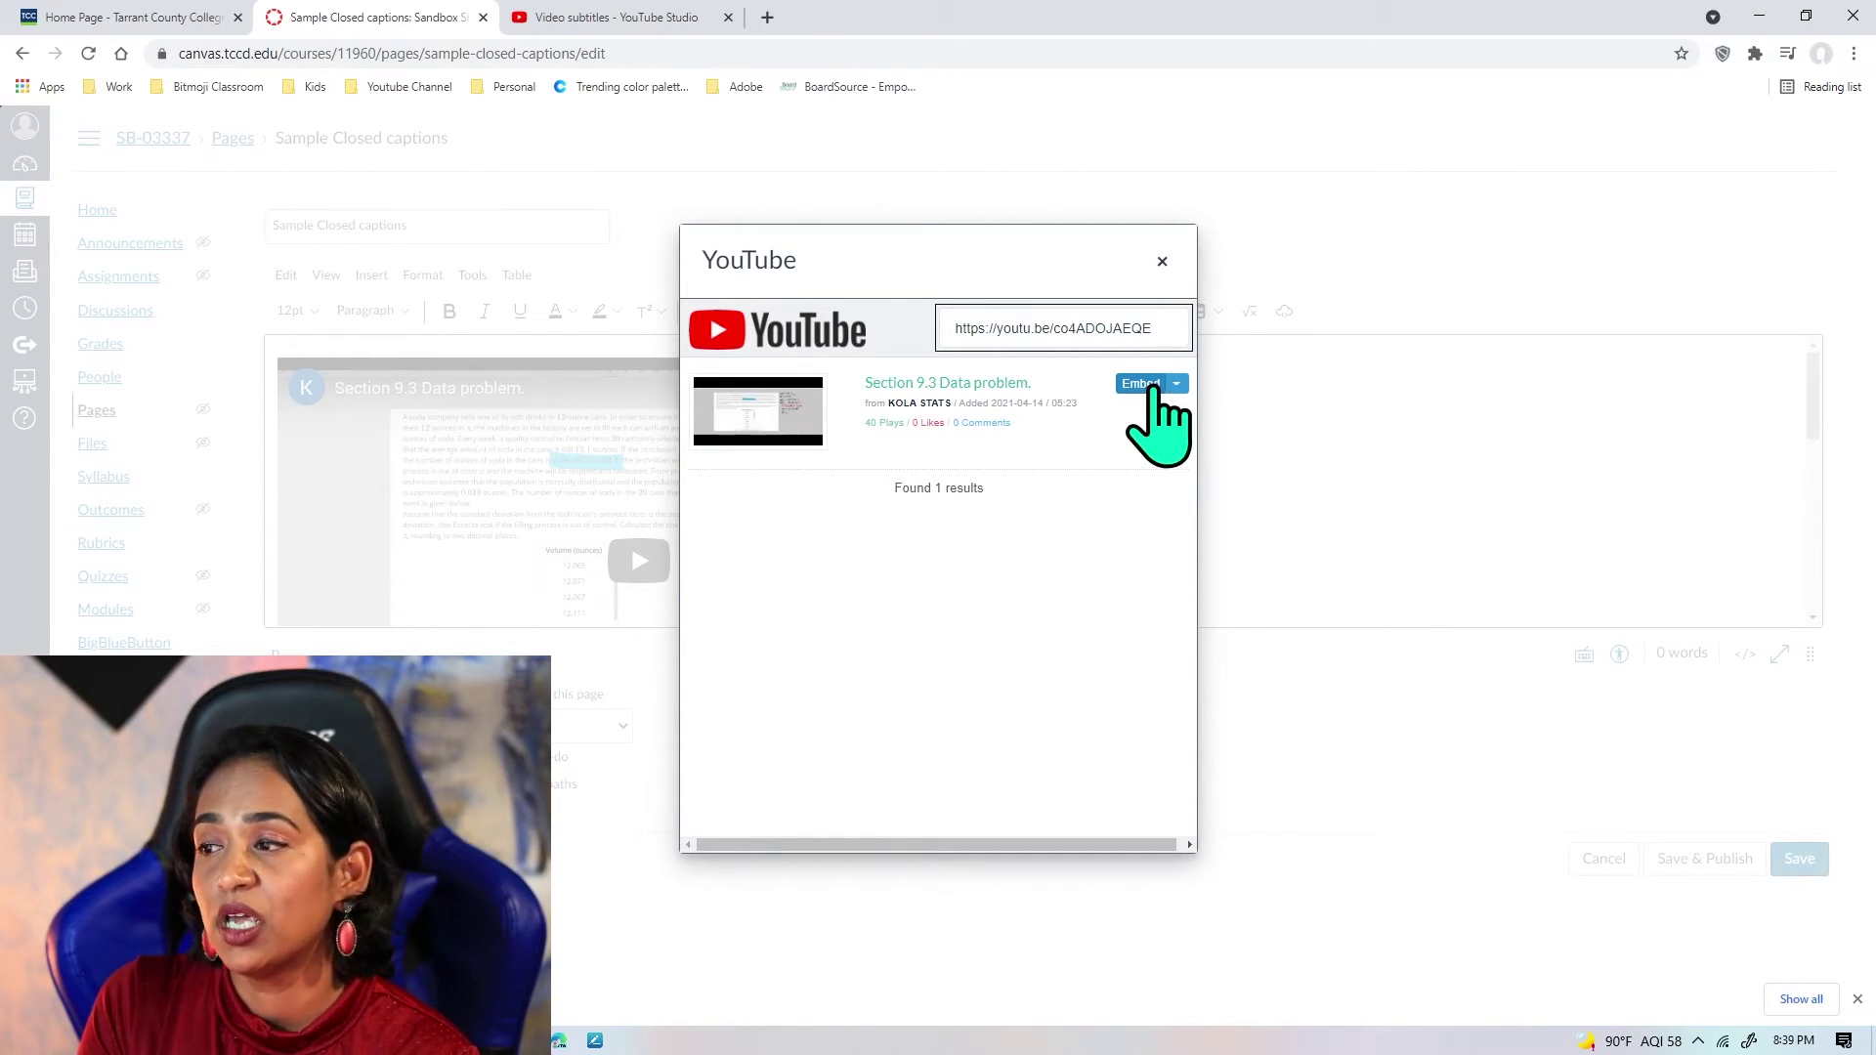
click(1177, 385)
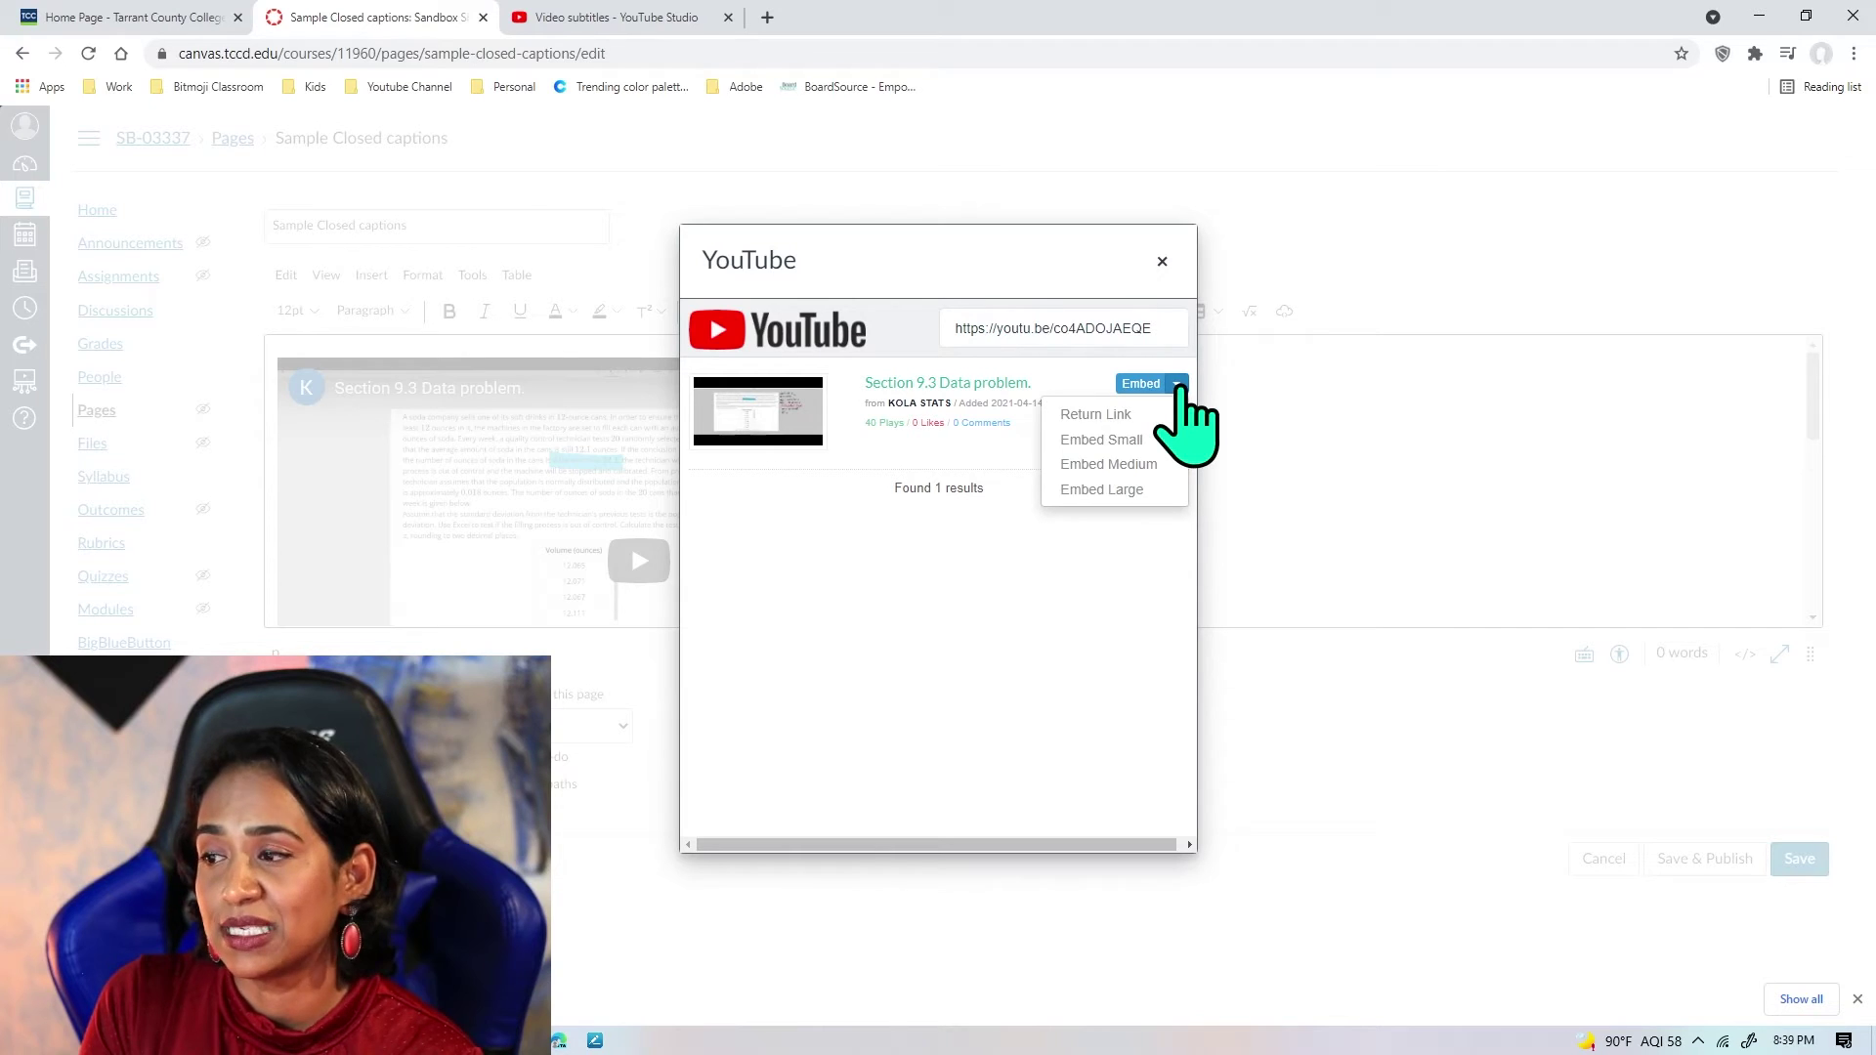
click(1141, 467)
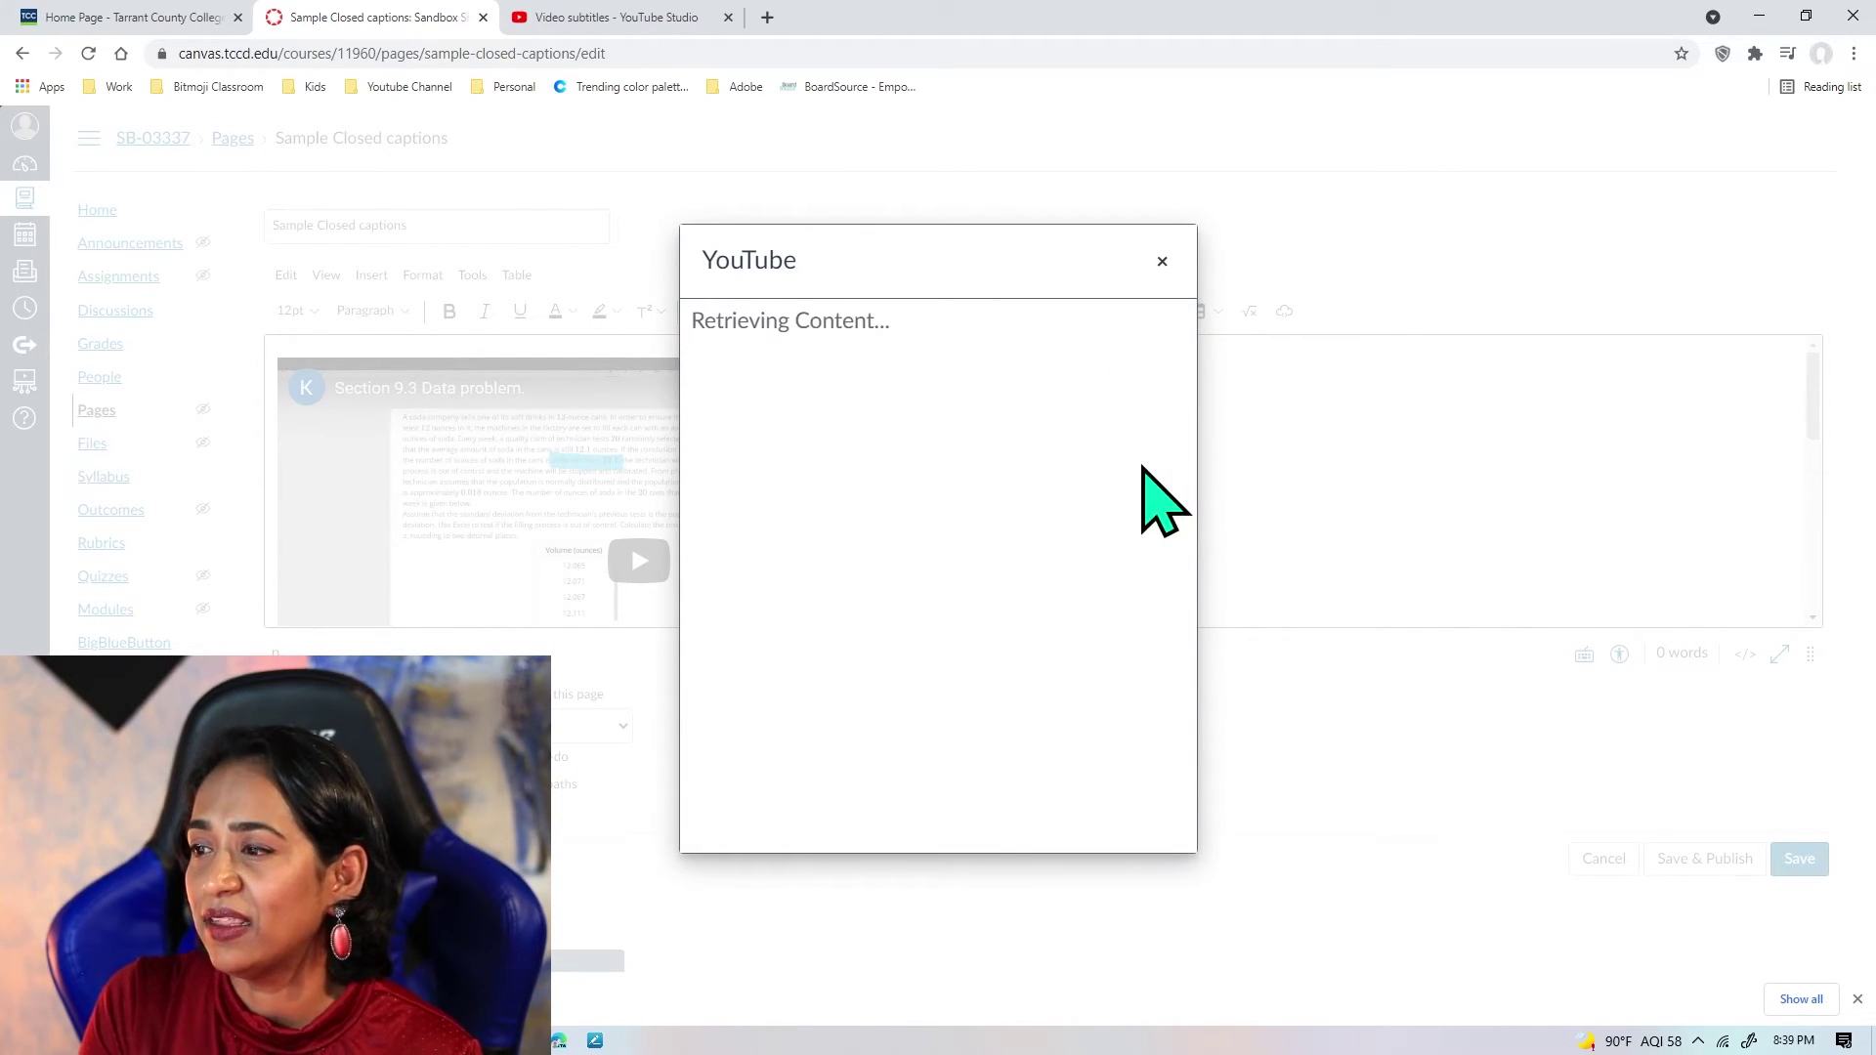
click(1796, 858)
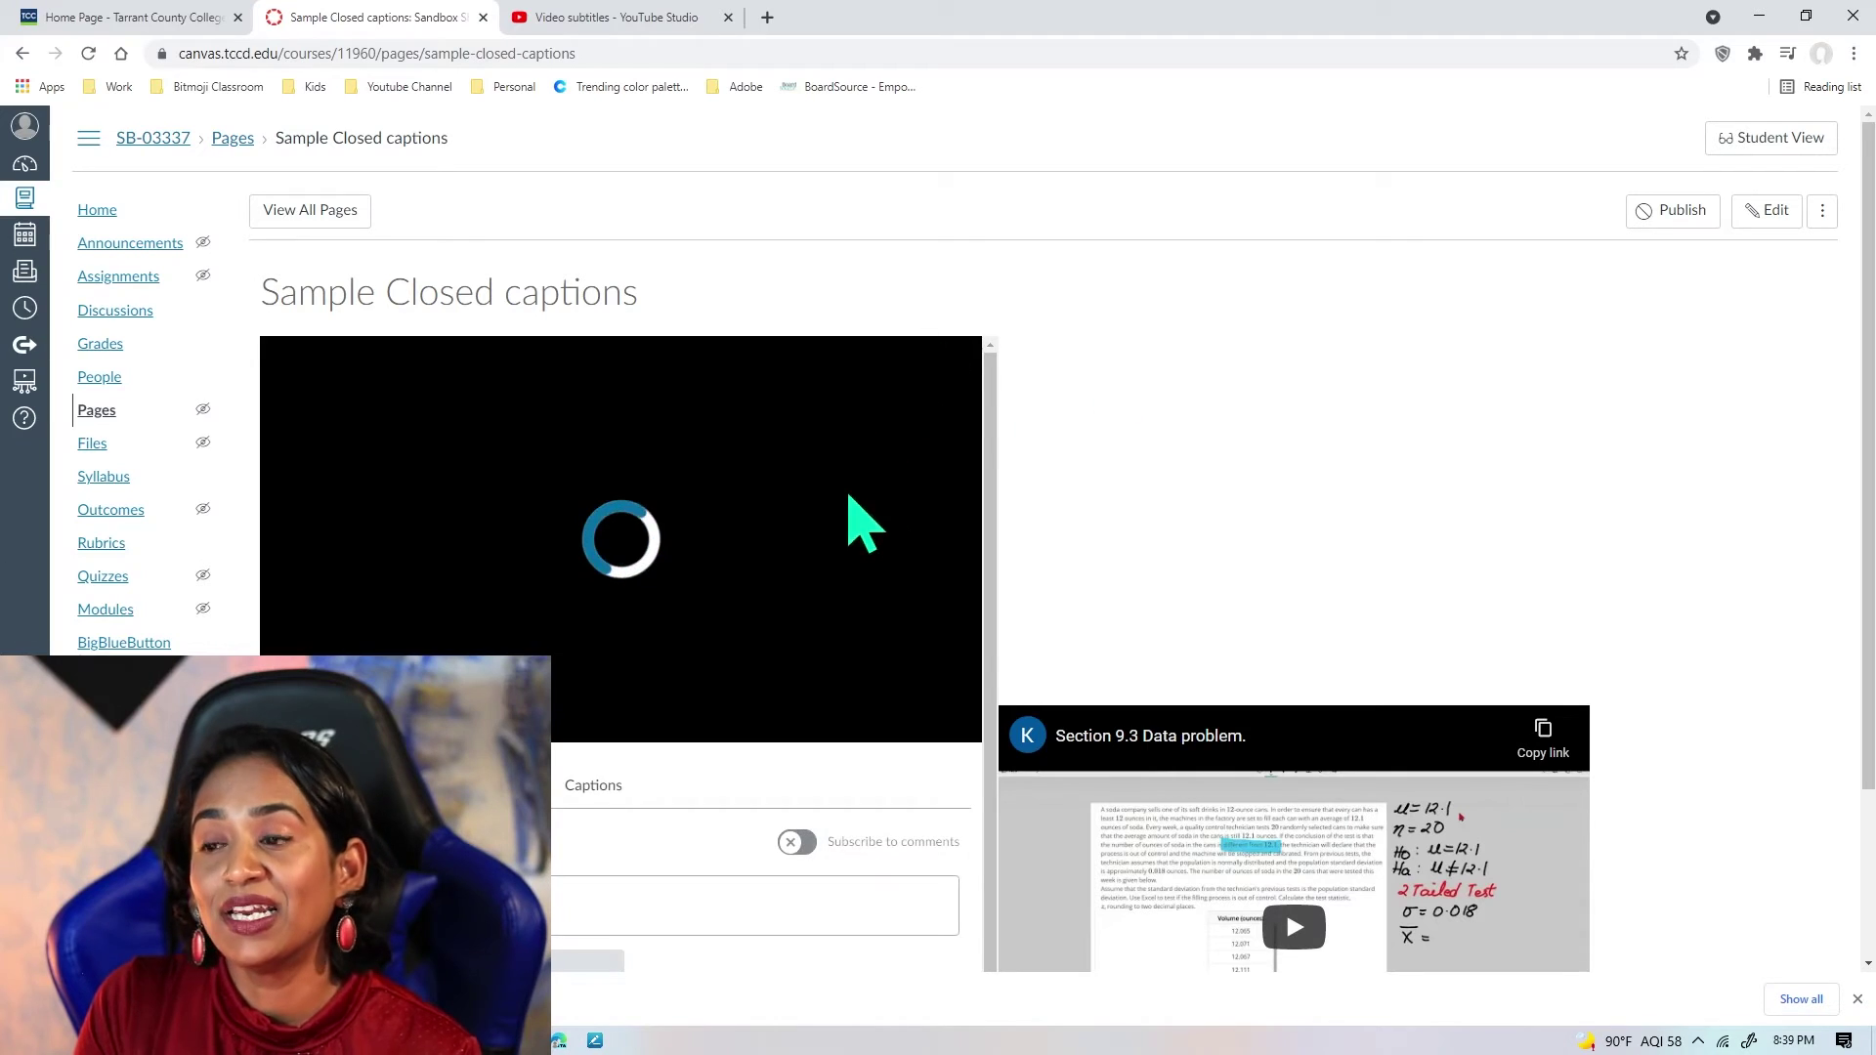
Show the Studio video's Insights captions panel and play the YouTube copy with captions on
scroll(728, 467, down, 1)
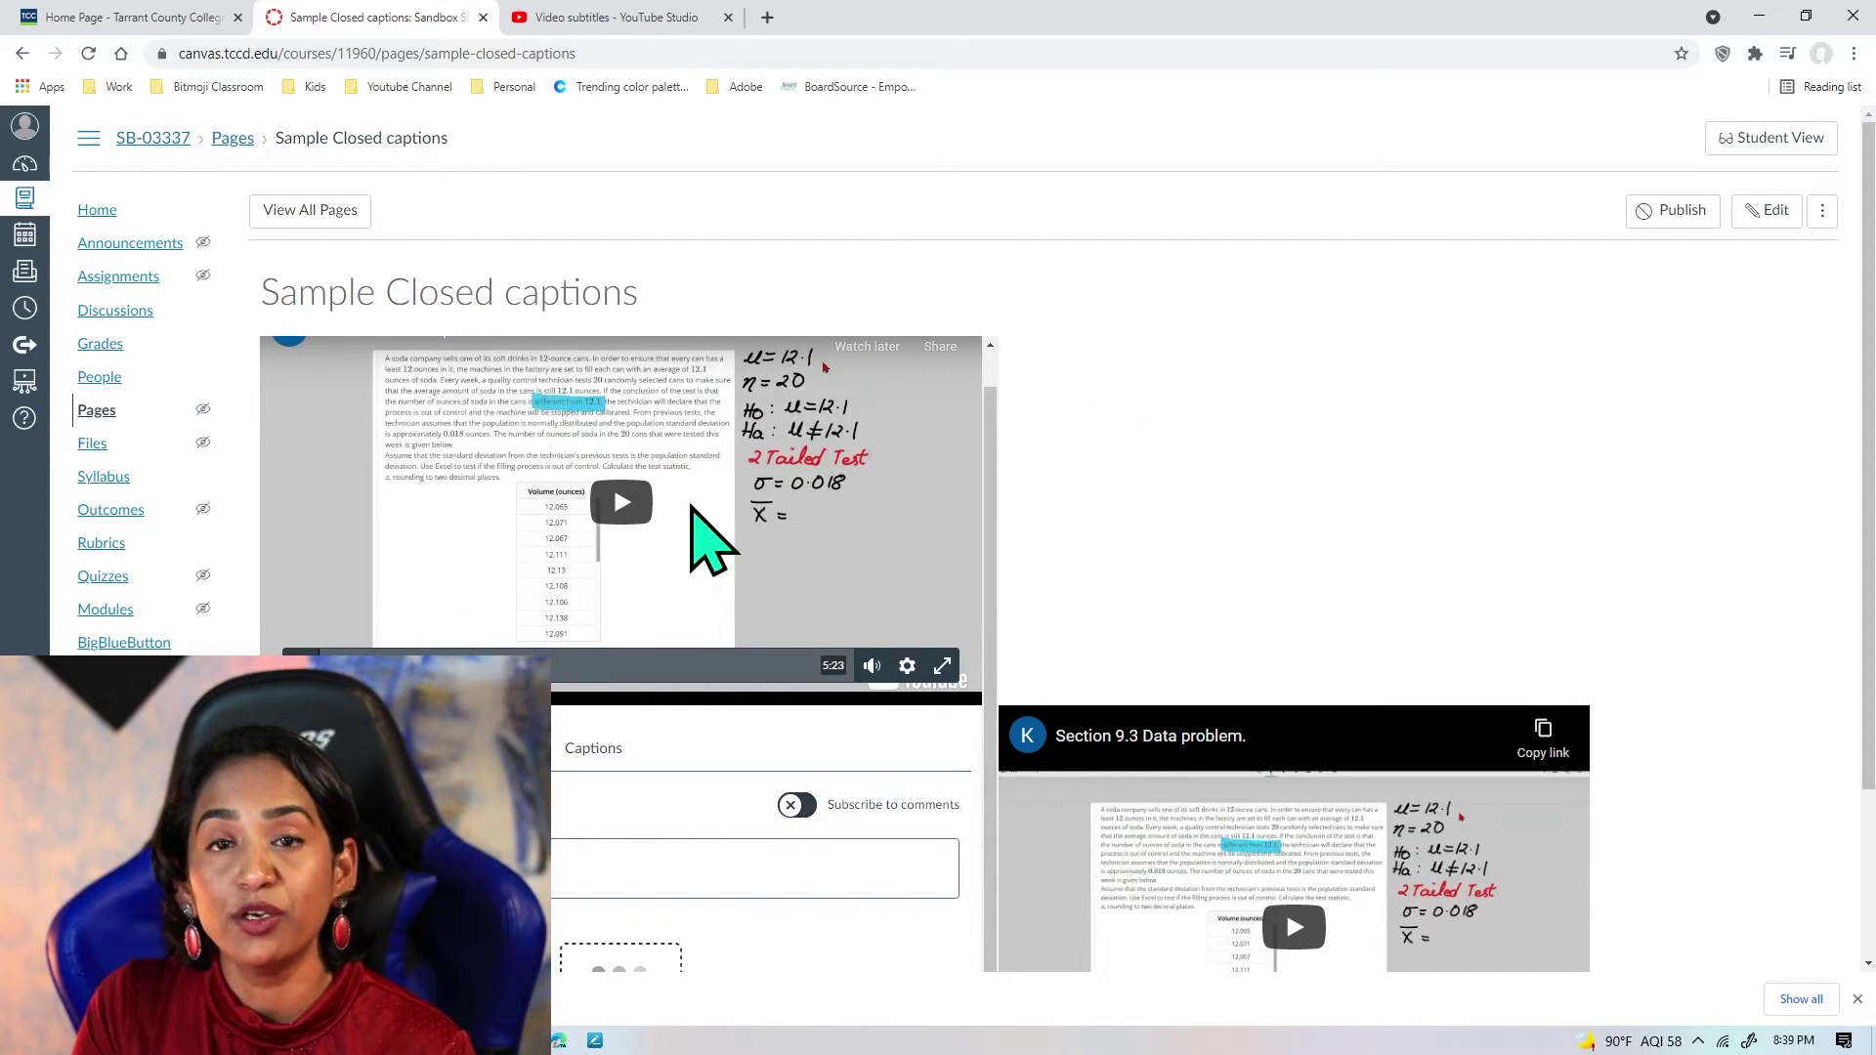
scroll(692, 506, down, 3)
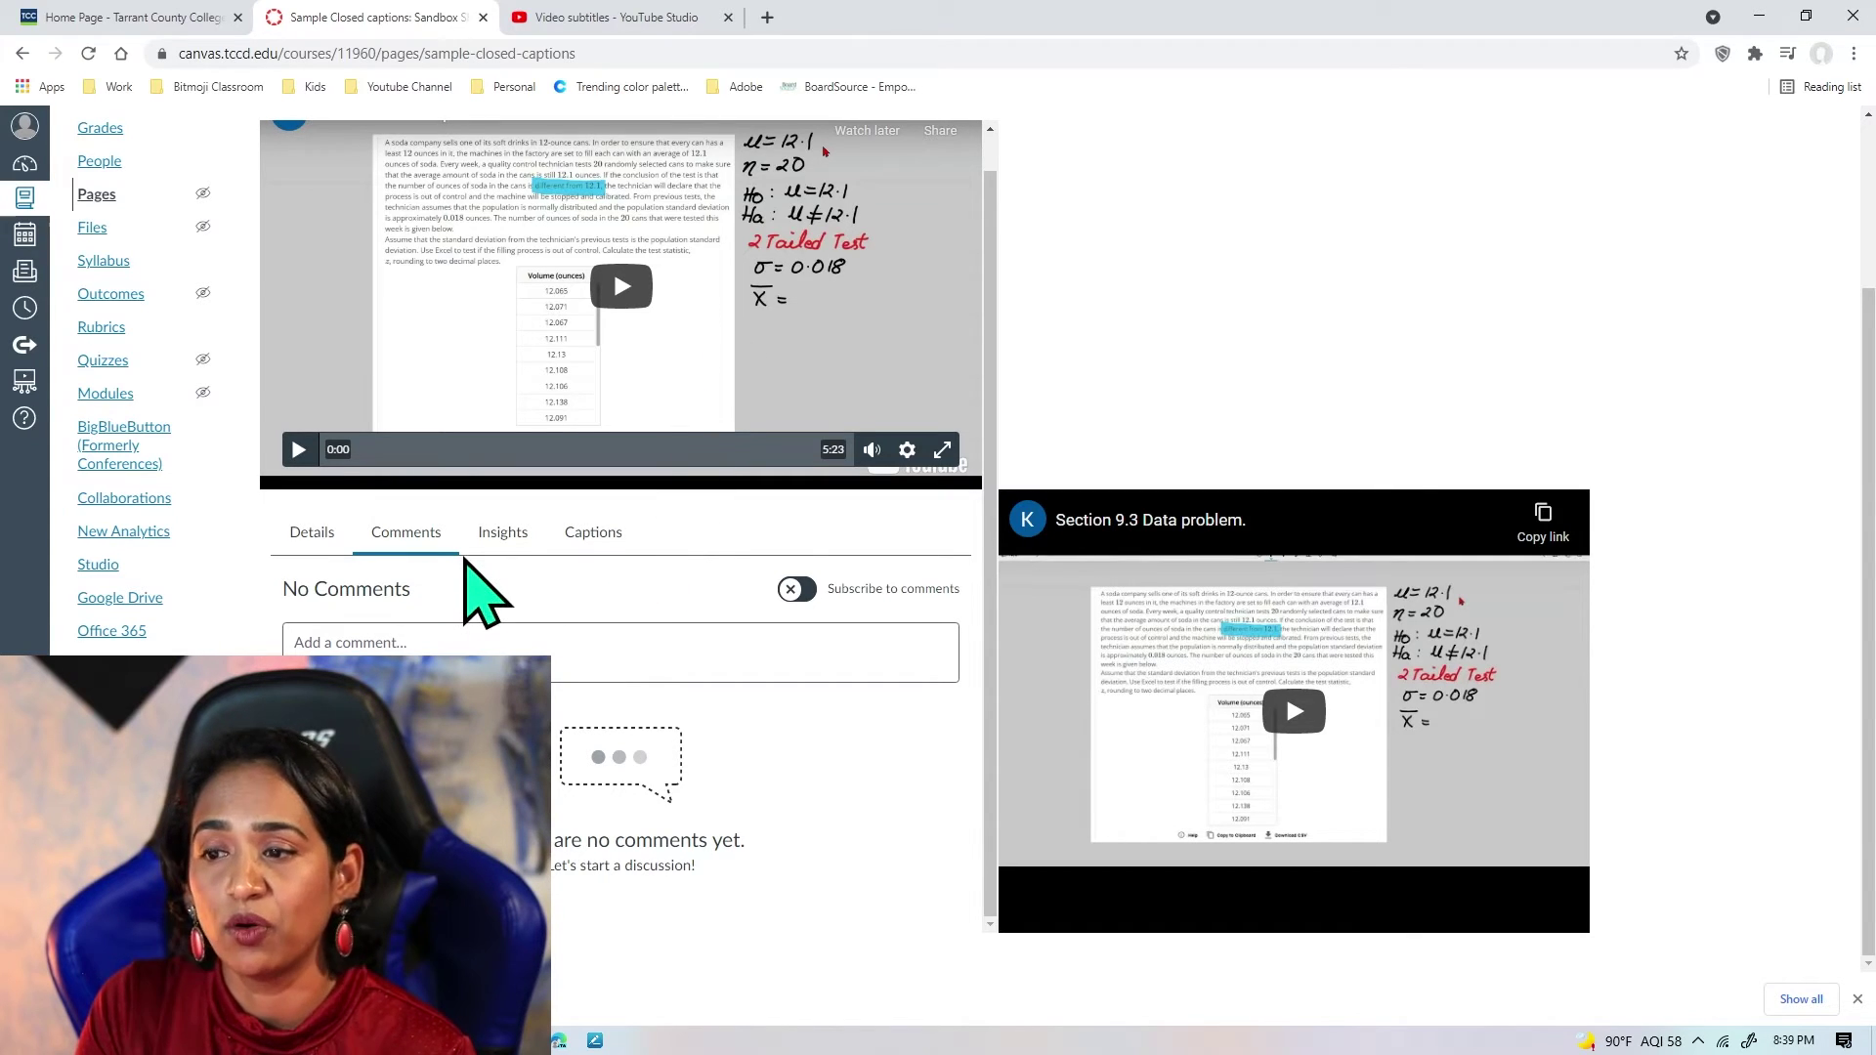
click(498, 536)
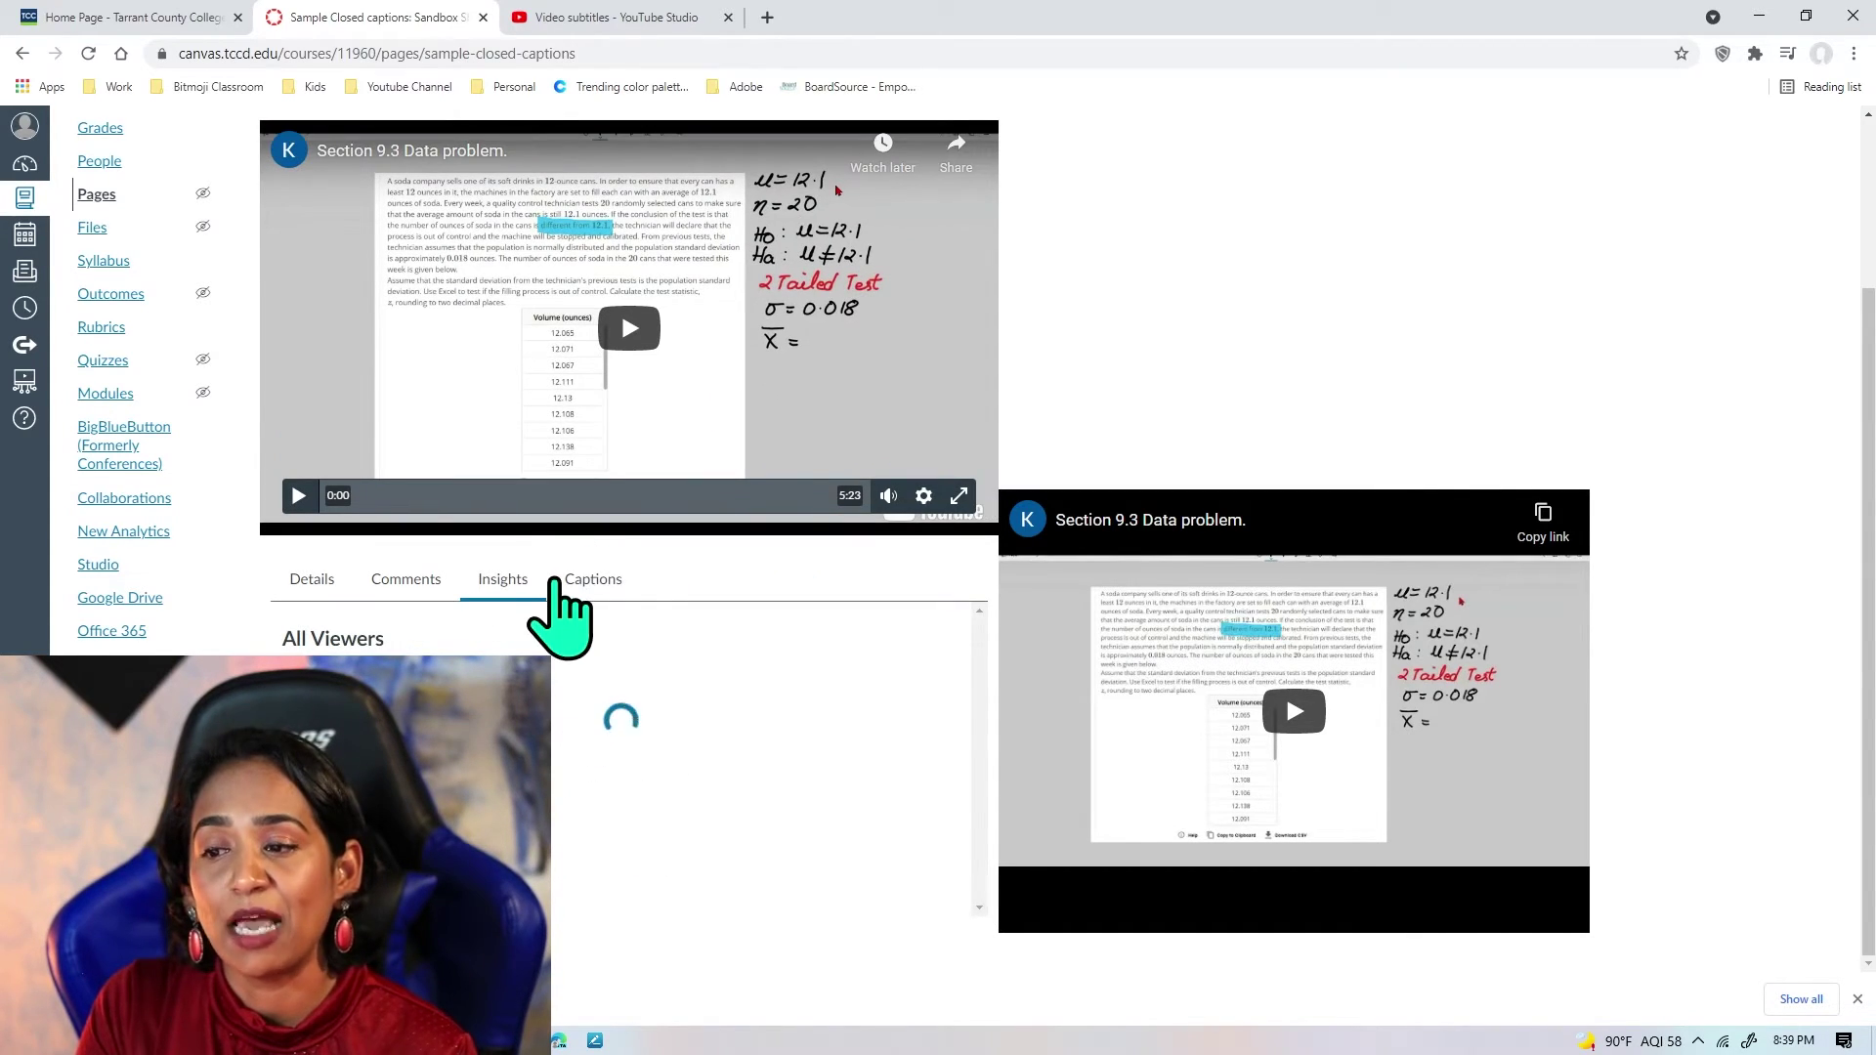
click(592, 578)
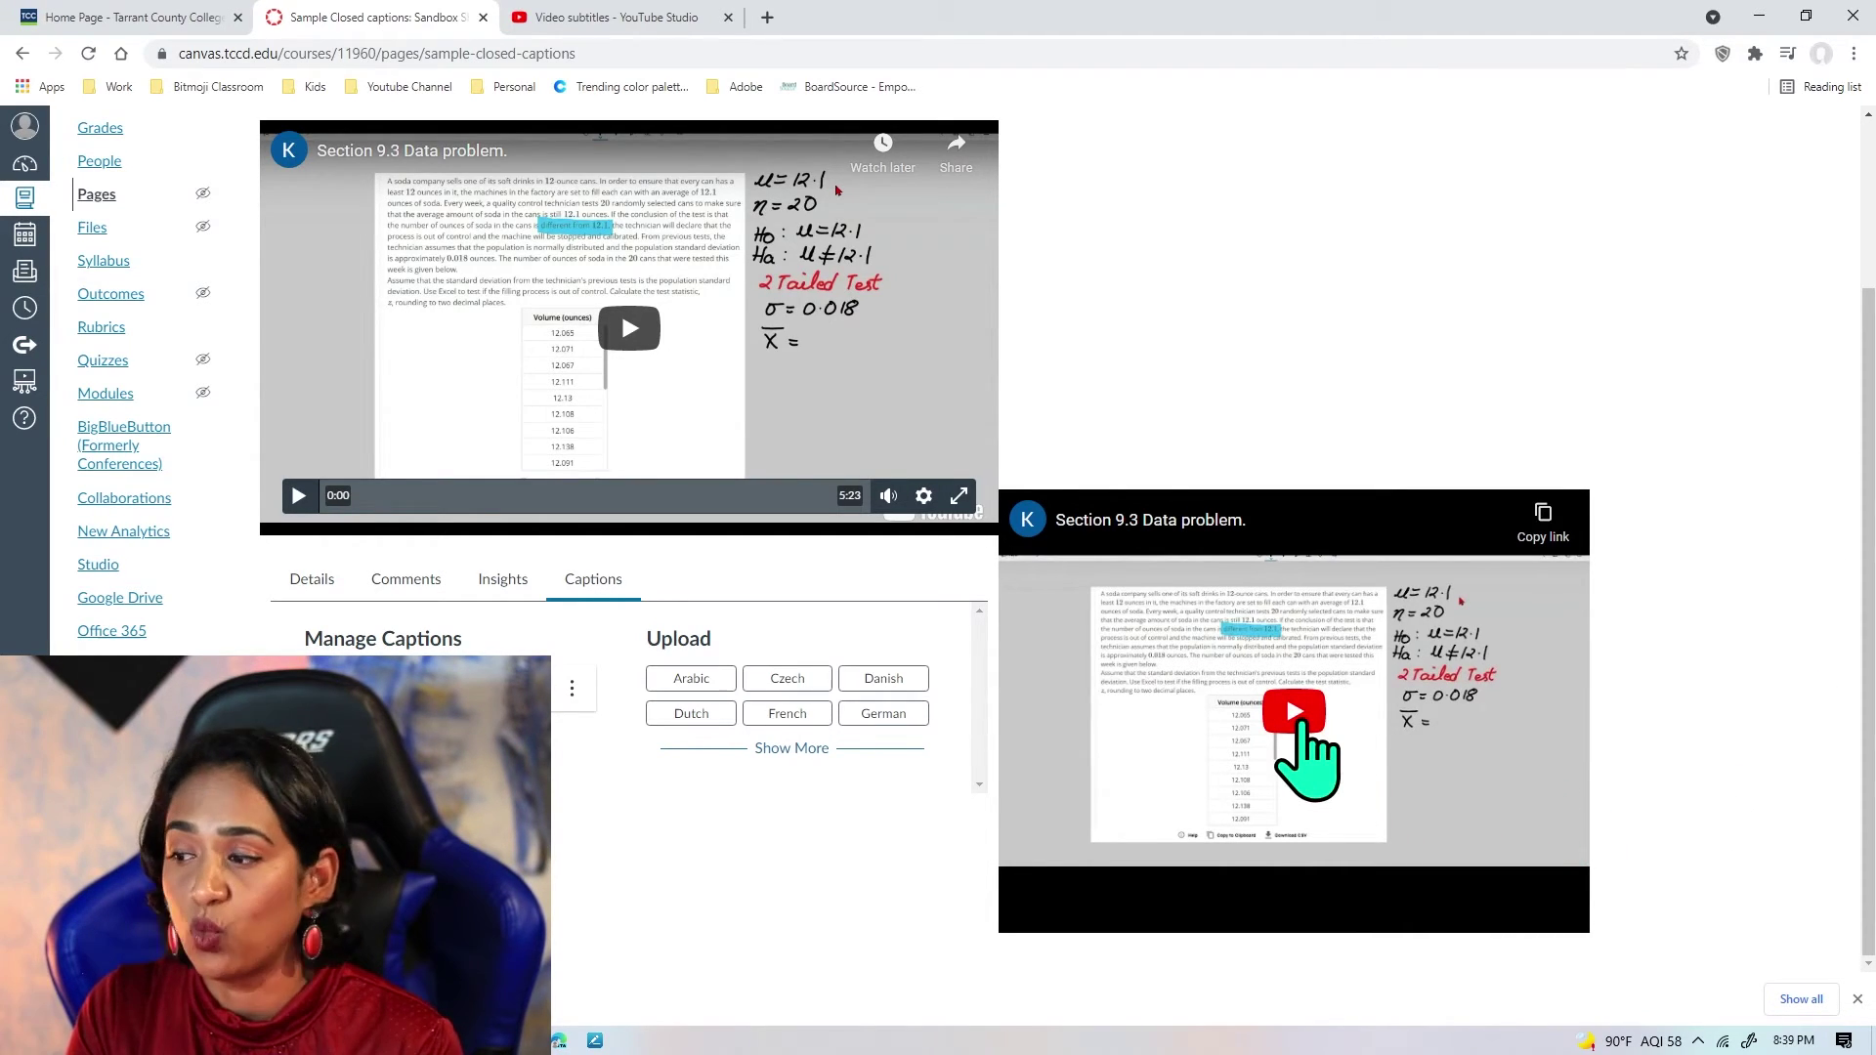
click(1306, 735)
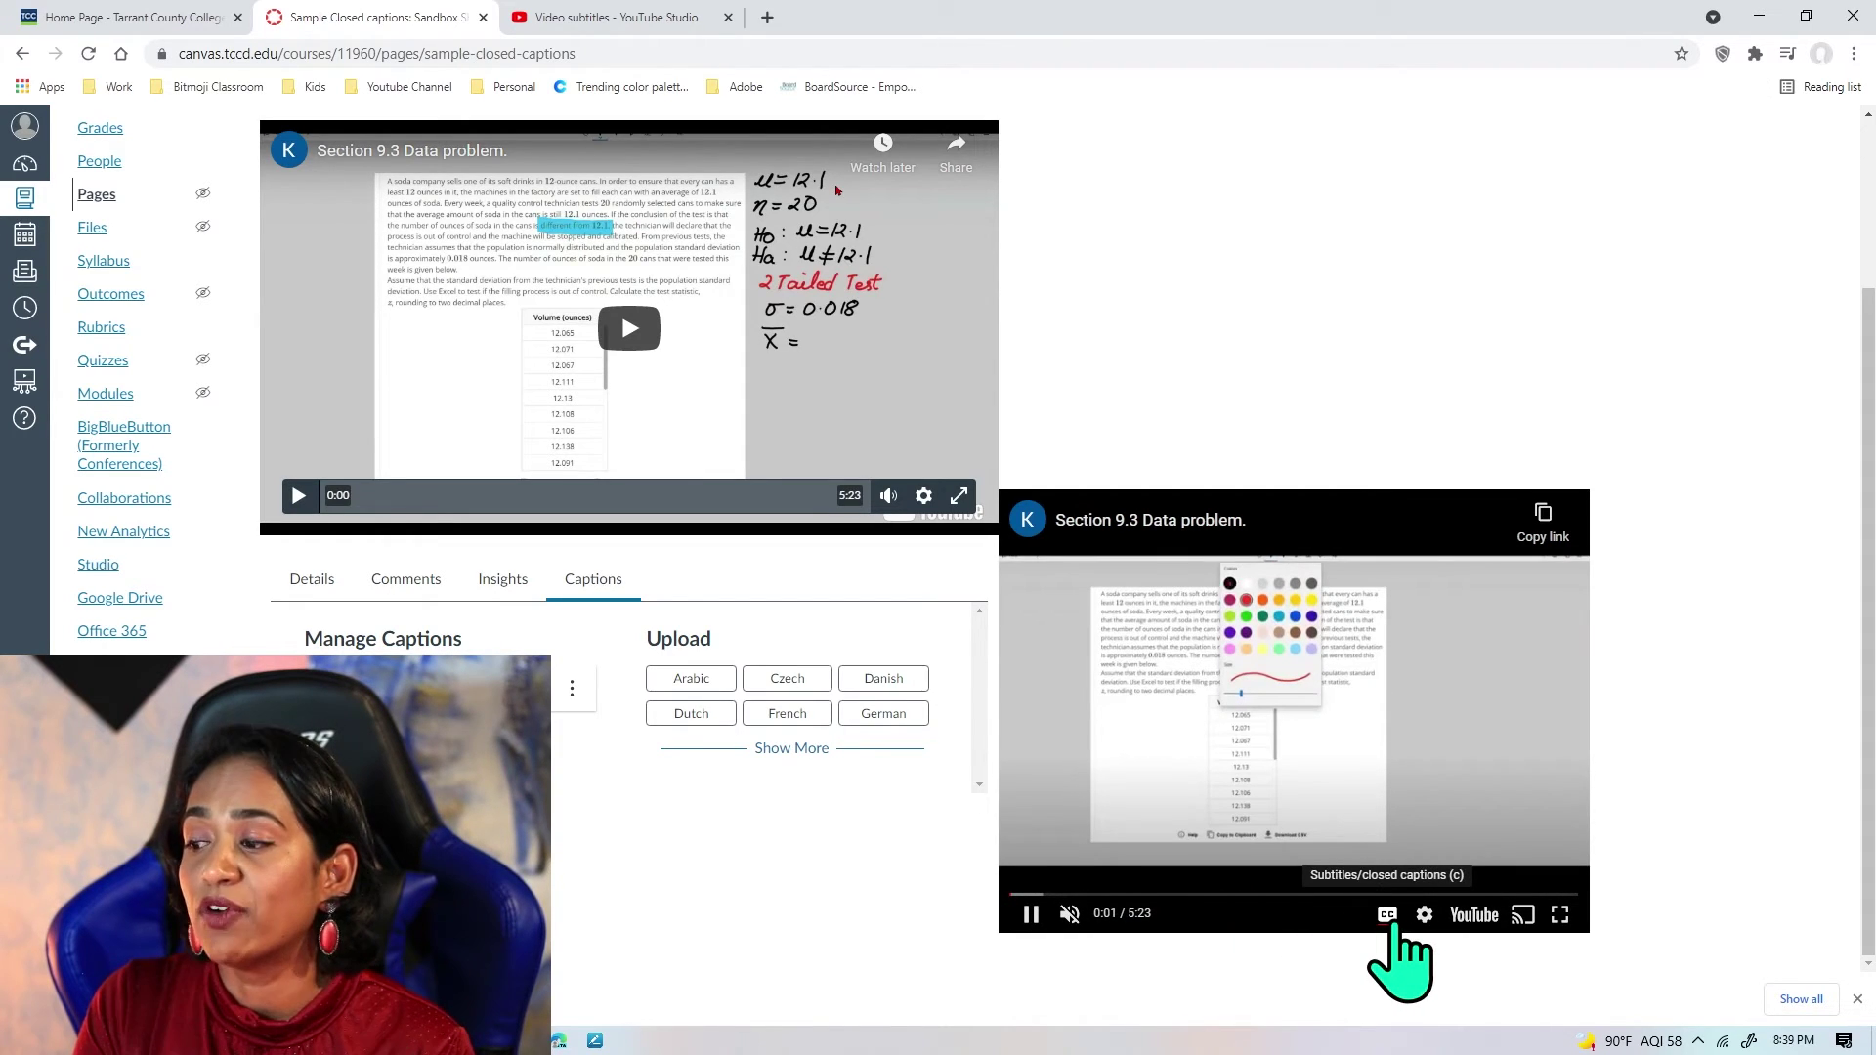
click(1389, 920)
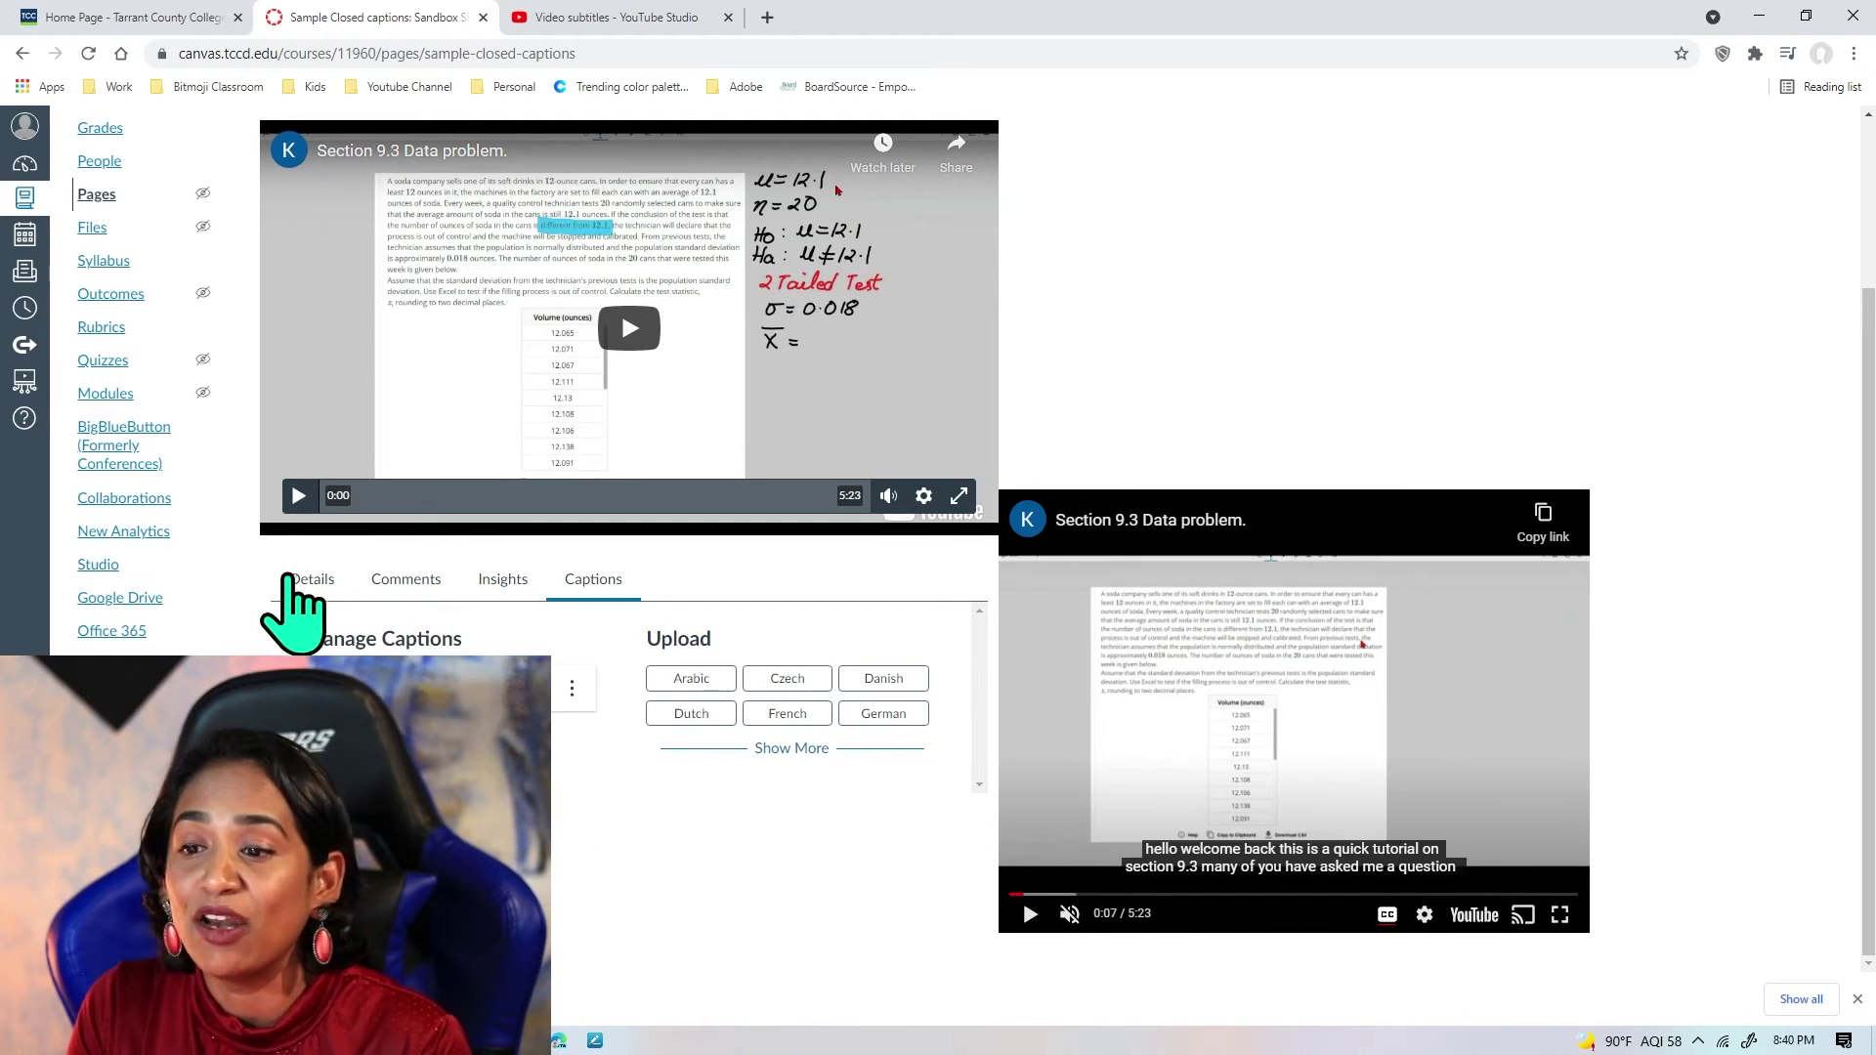
Show the Studio video's Details panel with title 'Section 9.3 Data problem.' and September 3, 2021 date
click(309, 581)
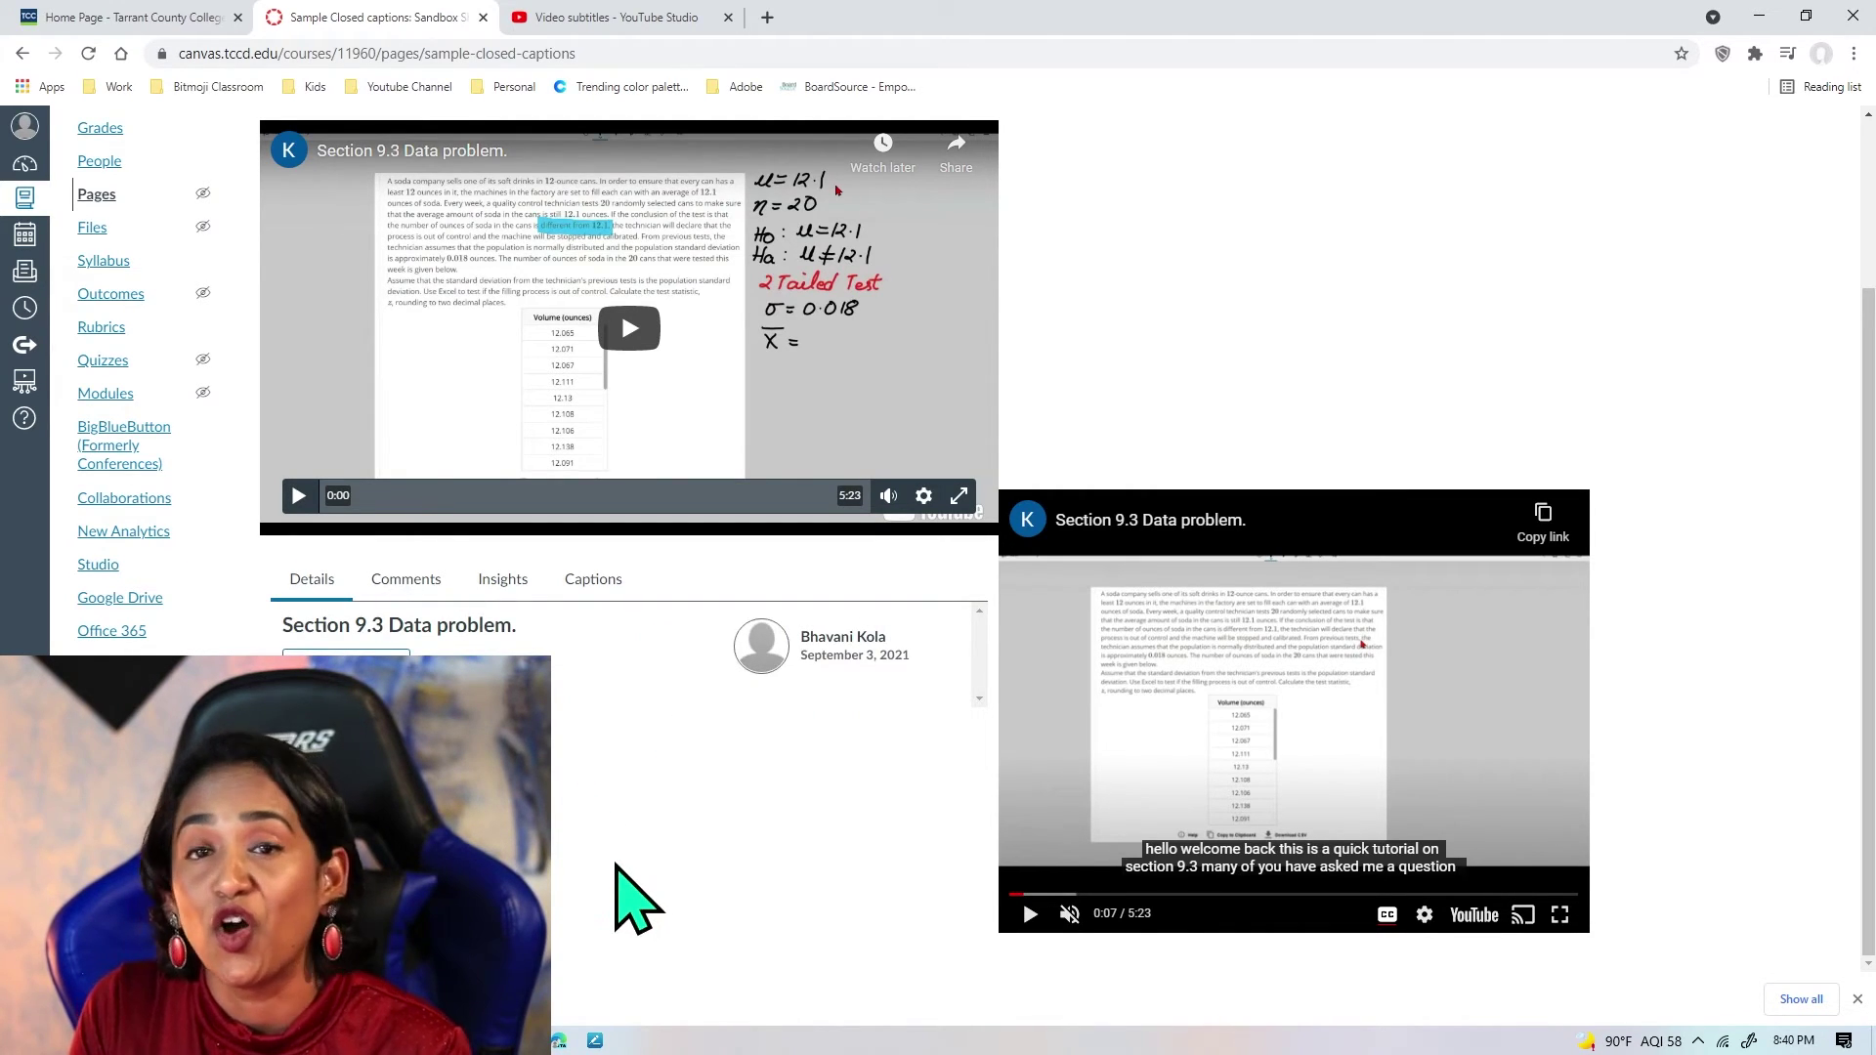